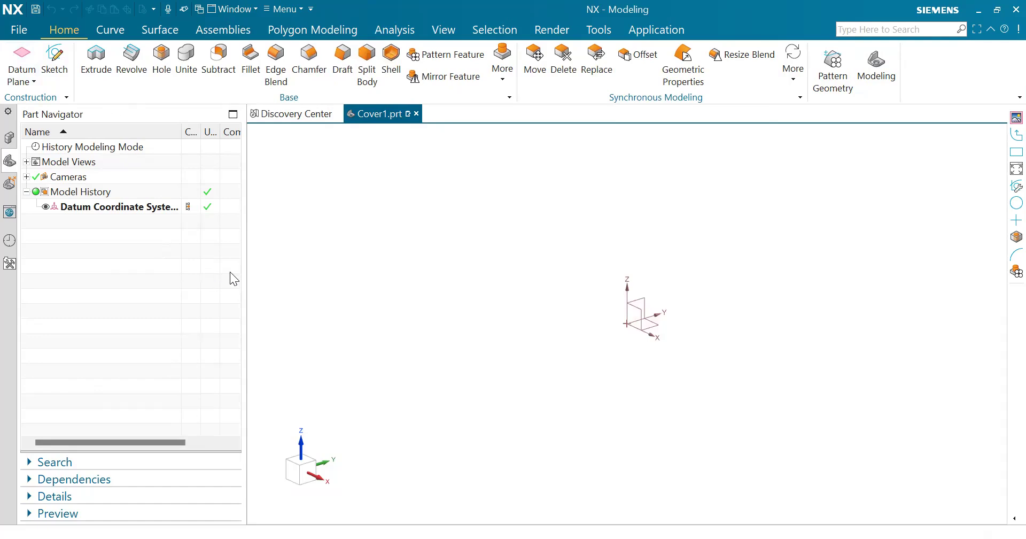
Create a new sketch on the Front principal datum plane.
middle_click_drag(674, 367, 623, 333)
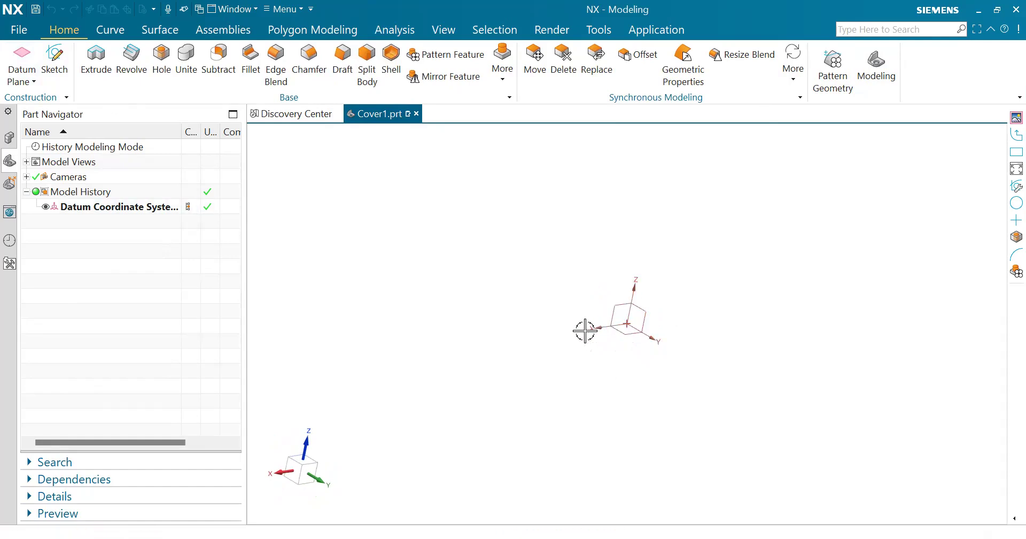
mouse_move(698, 367)
middle_mouse_down()
mouse_move(551, 396)
mouse_move(479, 435)
mouse_move(456, 428)
mouse_move(451, 446)
mouse_move(476, 436)
mouse_move(468, 430)
middle_mouse_up()
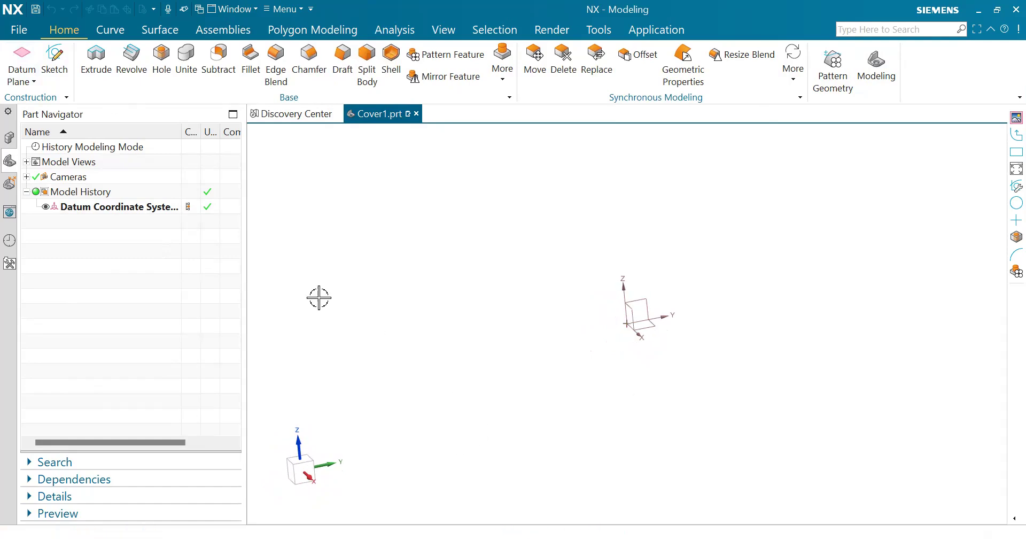
left_click(57, 66)
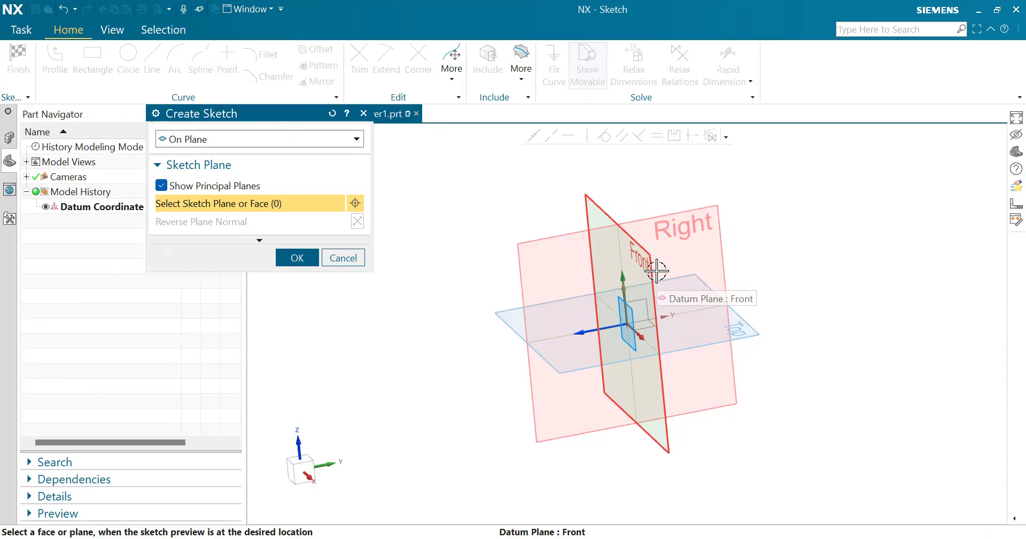
middle_click_drag(864, 342, 876, 491)
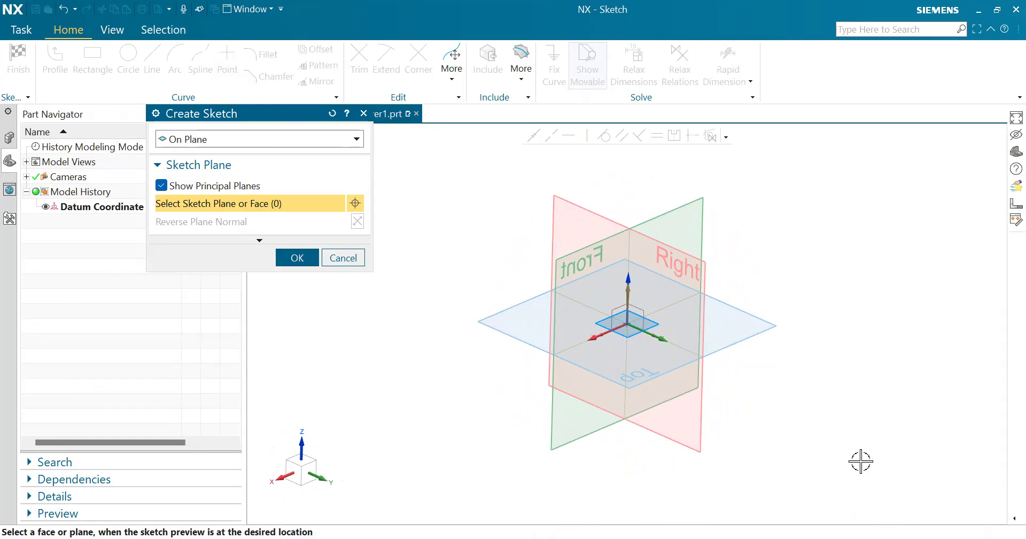
middle_click_drag(855, 451, 873, 468)
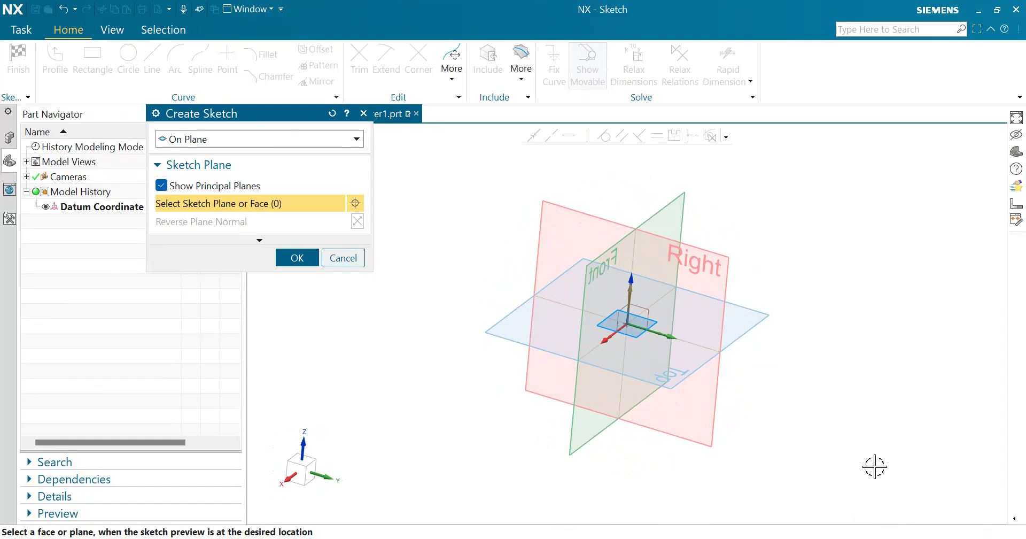
middle_click_drag(870, 465, 676, 495)
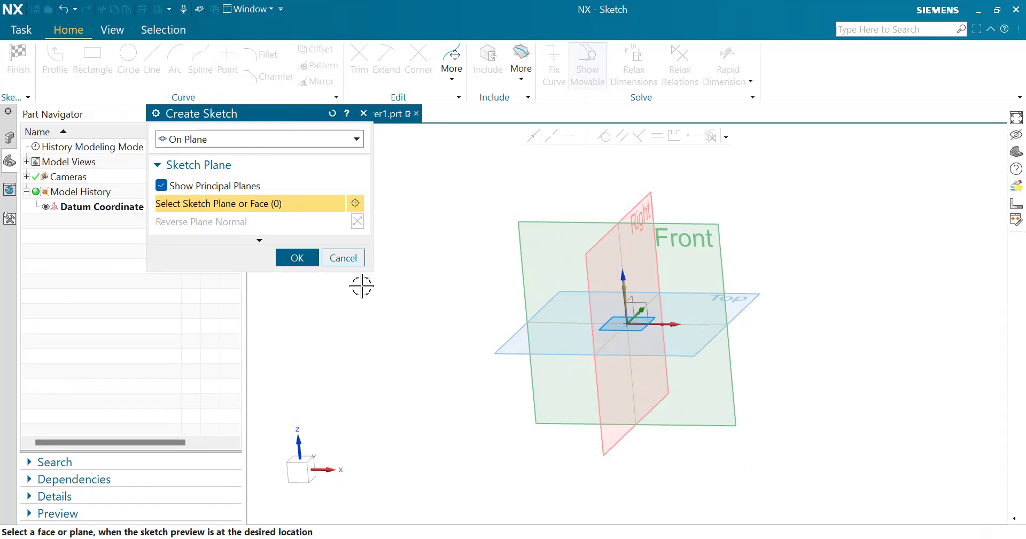
left_click(704, 228)
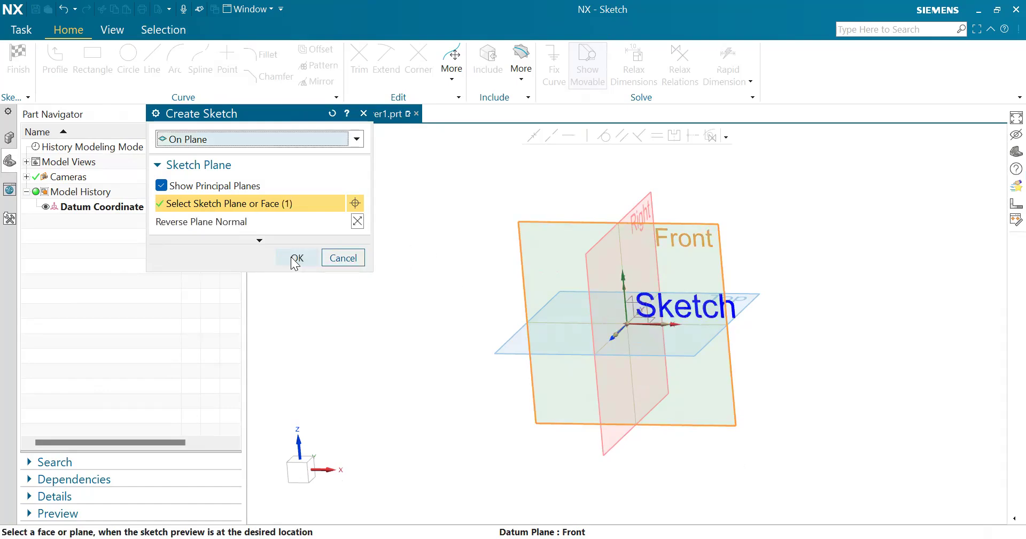
left_click(296, 259)
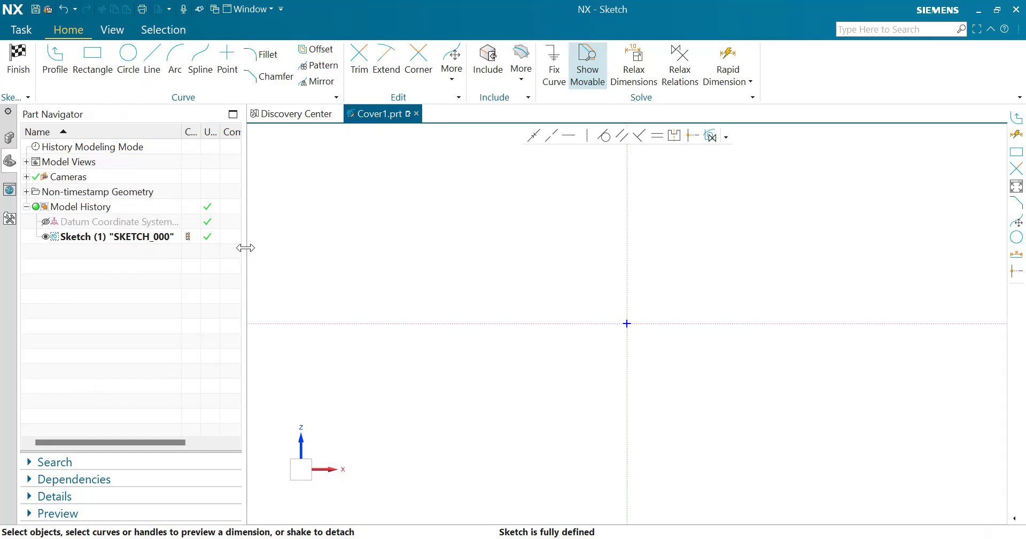
Sketch a horizontal line with the Profile tool from the origin along the negative side of the sketch's horizontal axis.
left_click(55, 63)
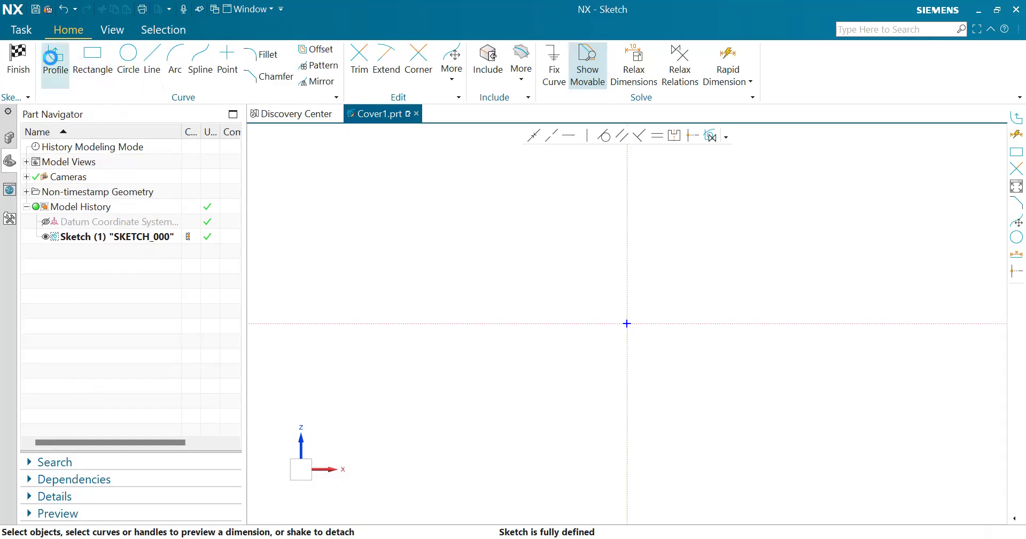
left_click(627, 324)
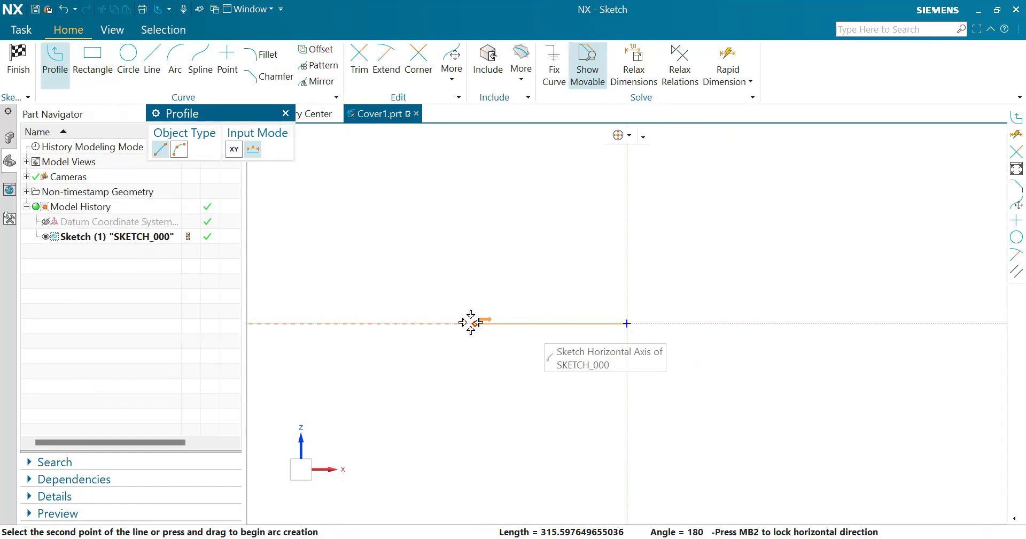
left_click(332, 323)
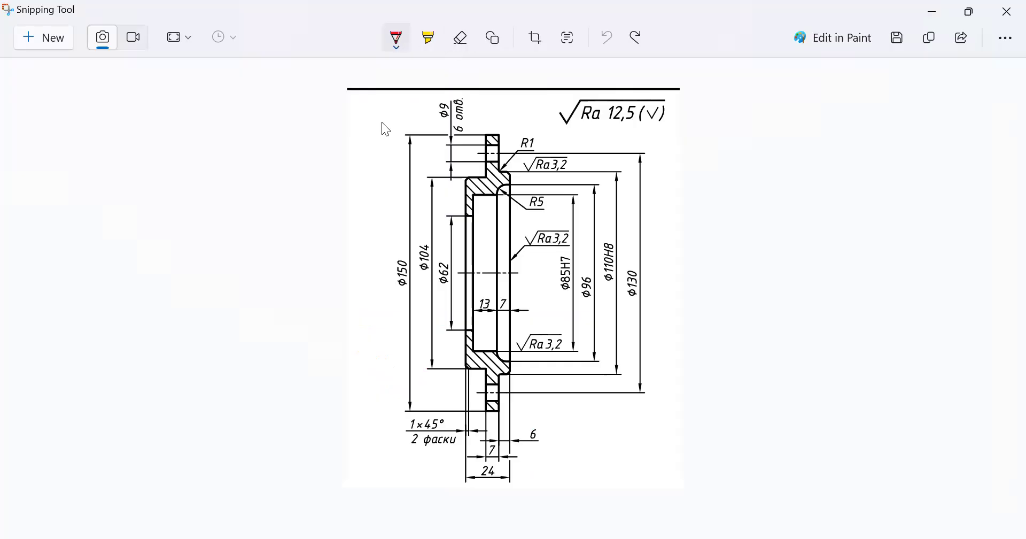
Temporarily mark the horizontal centerline and the lower half of the section in red on the Snipping Tool drawing, undoing both marks.
left_click(396, 38)
left_click(609, 324)
left_click_drag(424, 278, 662, 276)
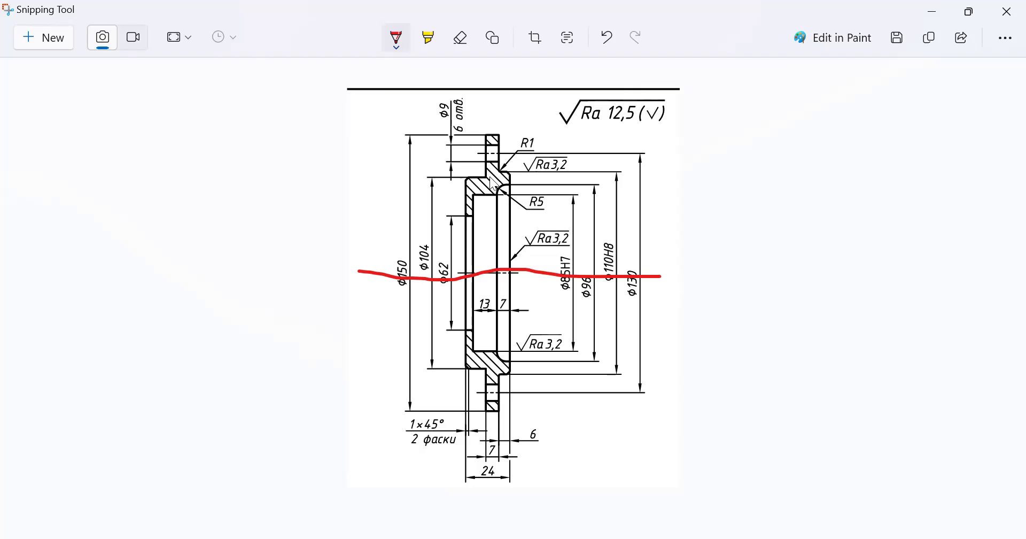
mouse_move(544, 377)
left_mouse_down()
mouse_move(503, 320)
mouse_move(435, 343)
mouse_move(469, 426)
left_mouse_up()
left_click_drag(523, 396, 532, 360)
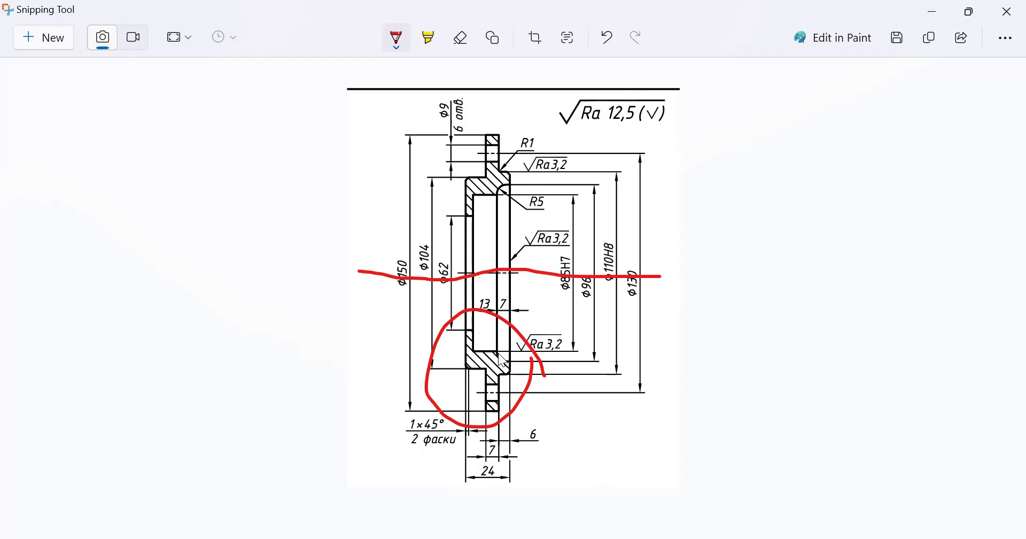
key("ctrl+z")
key("ctrl+z")
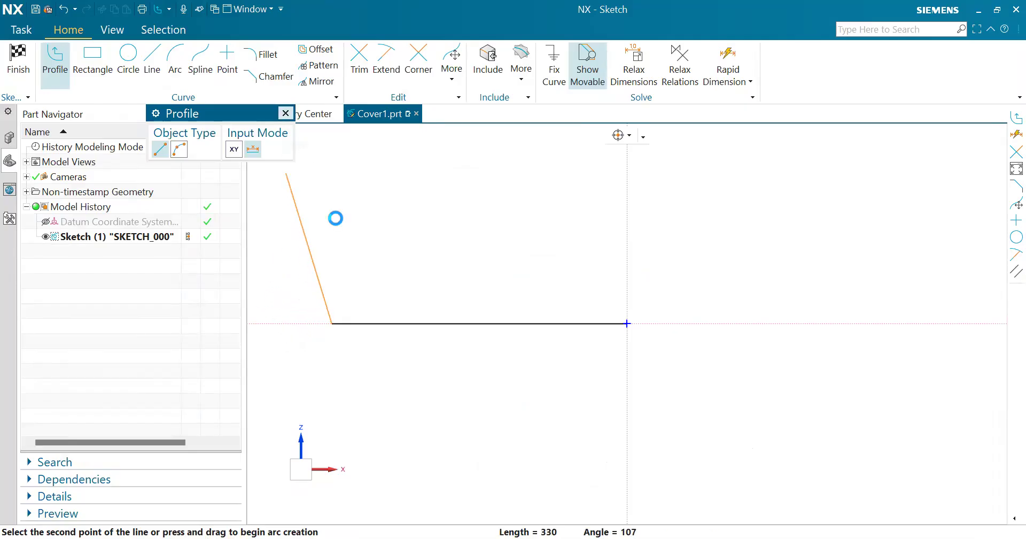
End the profile and convert the horizontal line to a reference line.
key("Escape")
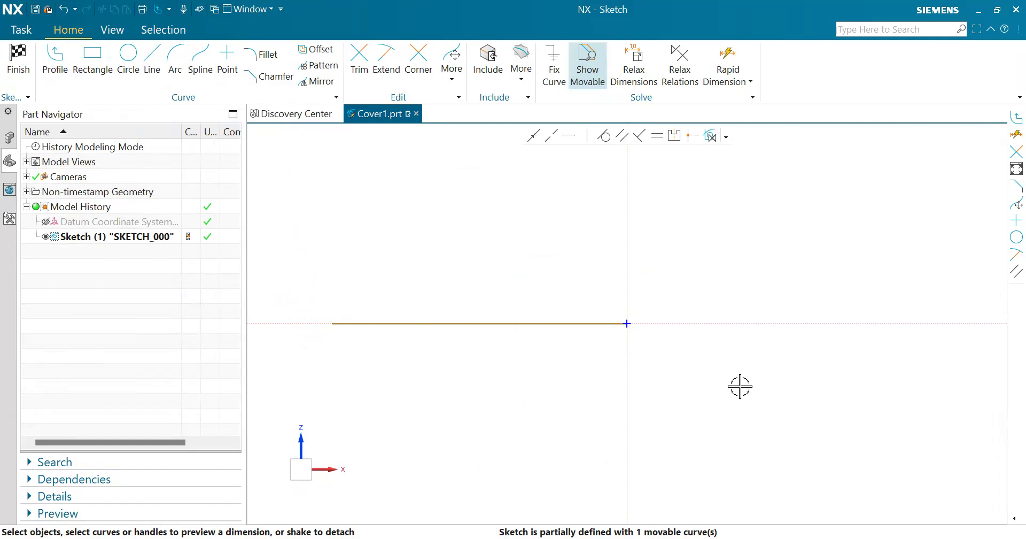
right_click(542, 324)
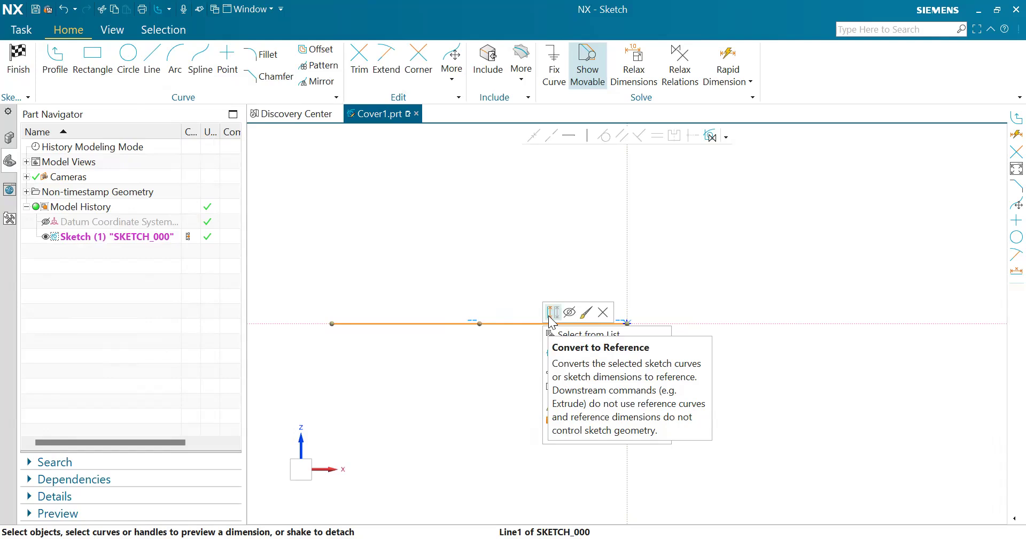
left_click(552, 315)
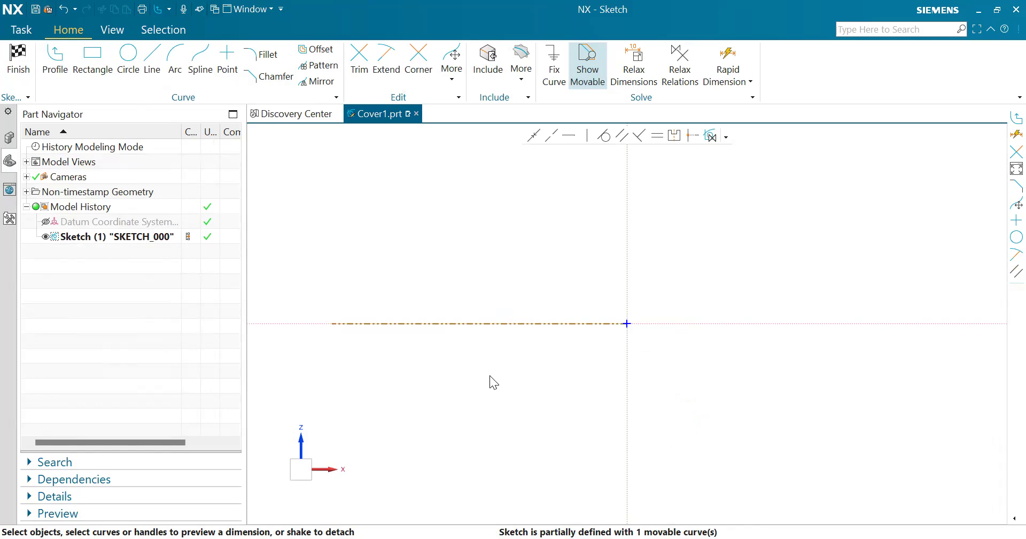
Switch to the cover drawing in Snipping Tool and examine its centerline, lower section profile, diameters and widths.
key("alt+Tab")
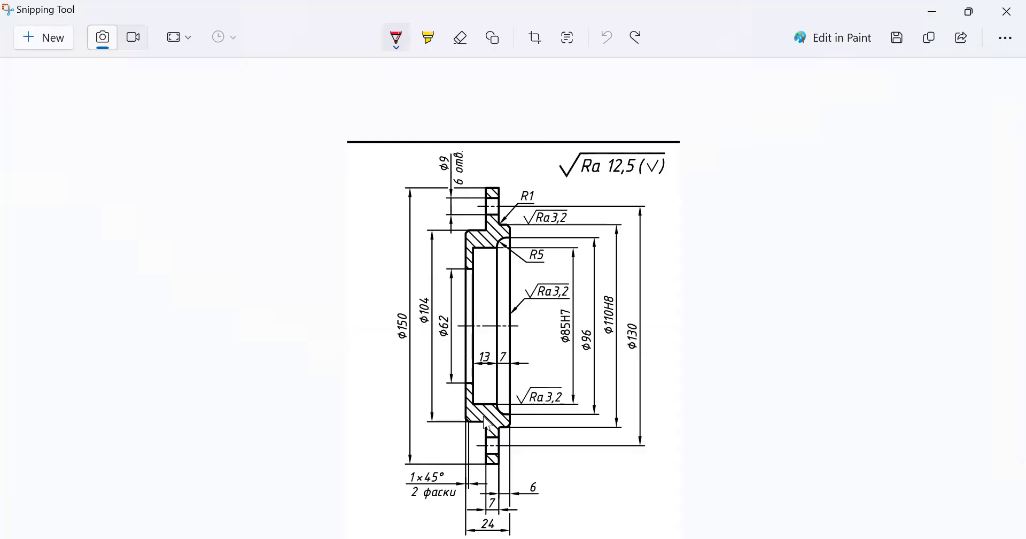
scroll(483, 417, "up", 3, "ctrl")
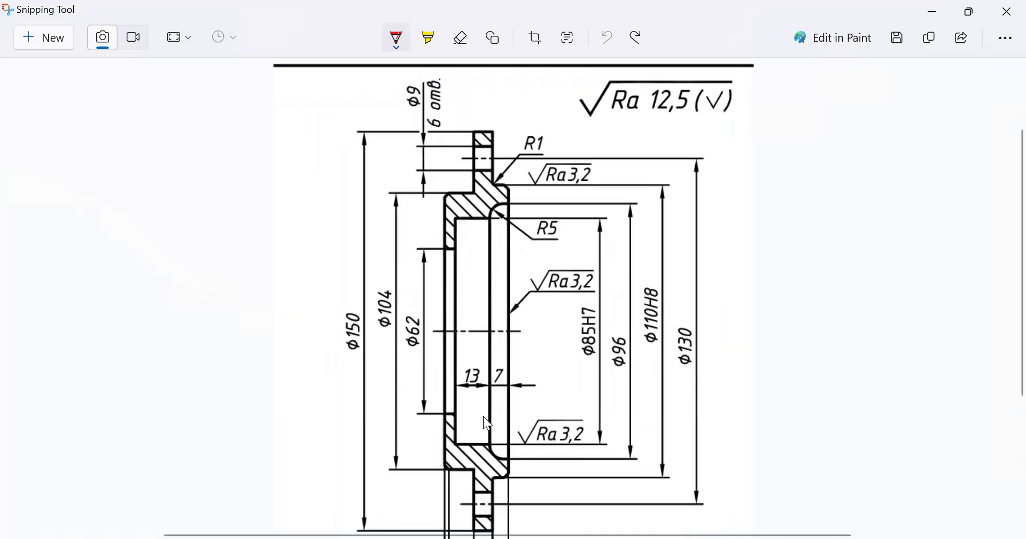
scroll(486, 422, "down", 1)
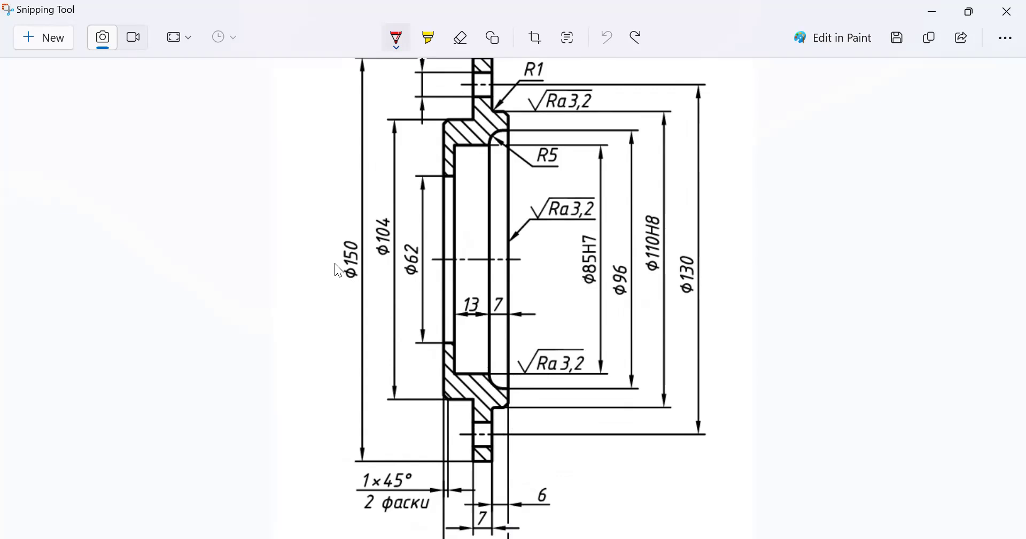
left_click(394, 51)
left_click(542, 283)
left_click_drag(426, 257, 584, 266)
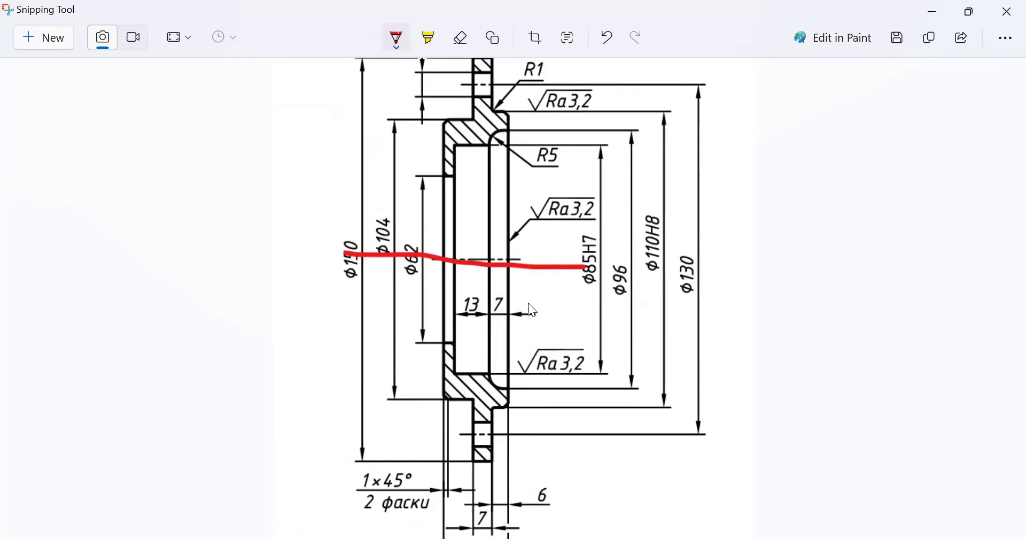
key("ctrl+z")
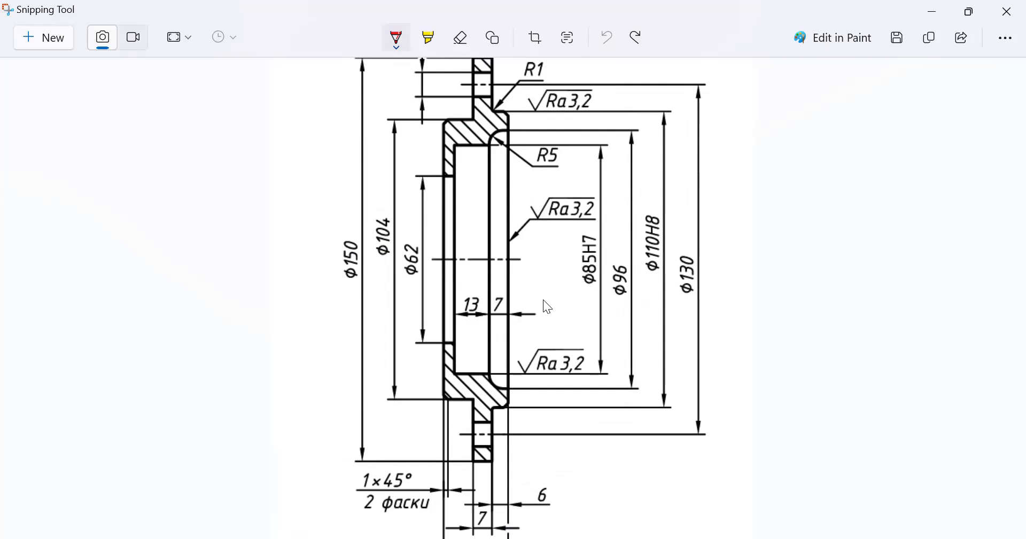
scroll(543, 301, "down", 2)
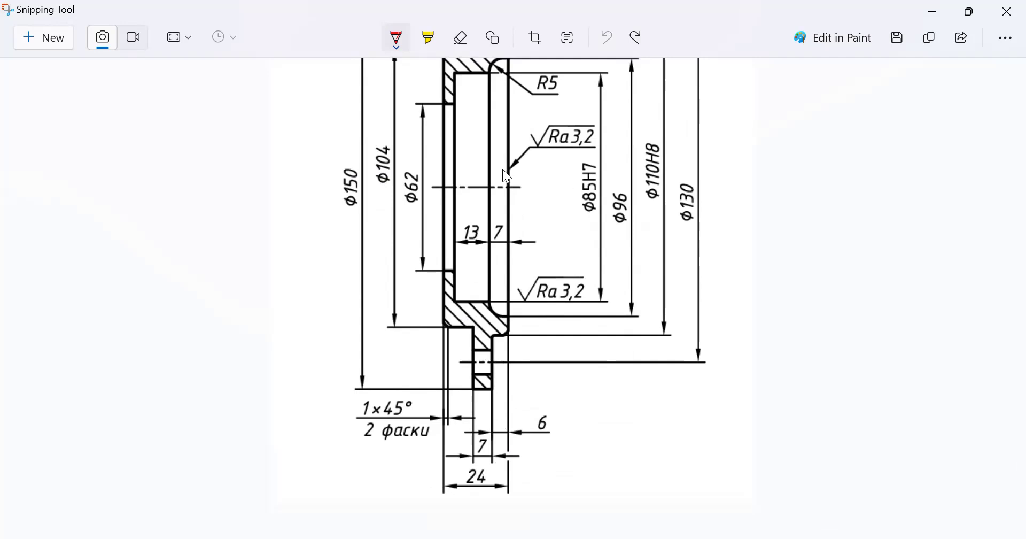
scroll(497, 209, "up", 3)
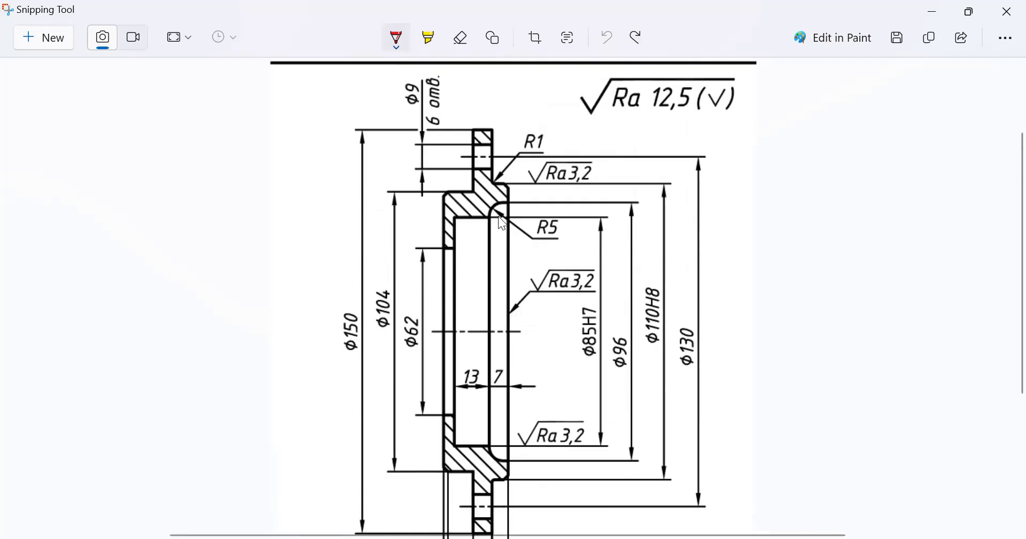
scroll(470, 371, "down", 4)
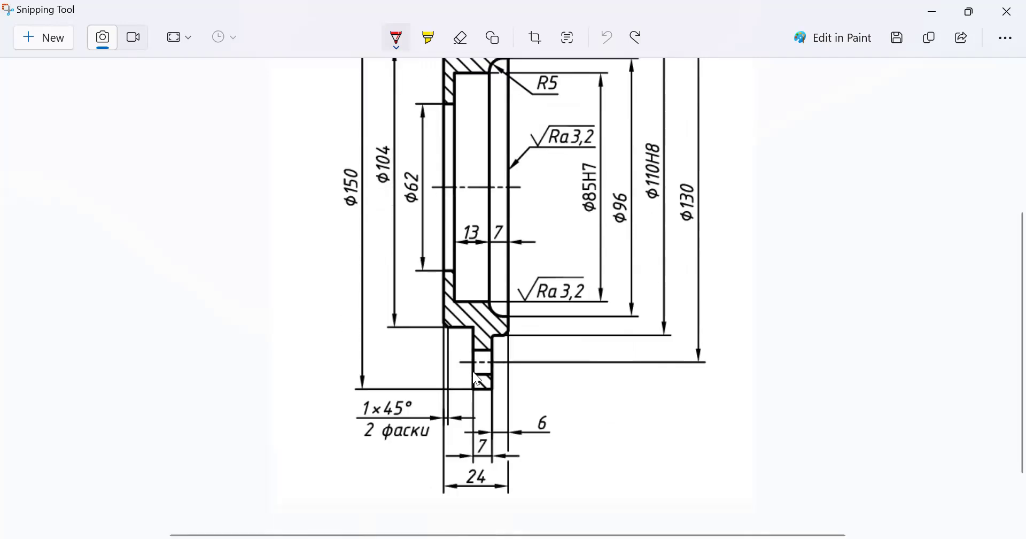
scroll(473, 370, "up", 3)
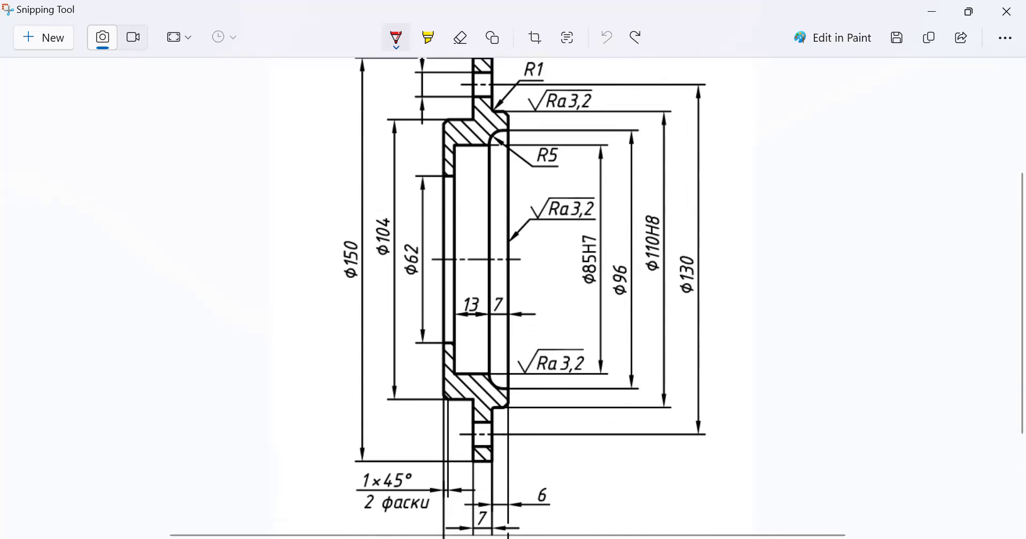
Switch back to NX and sketch connected profile lines below the axis: down about 95 mm, right, down, then right along the flange edge.
key("alt+Tab")
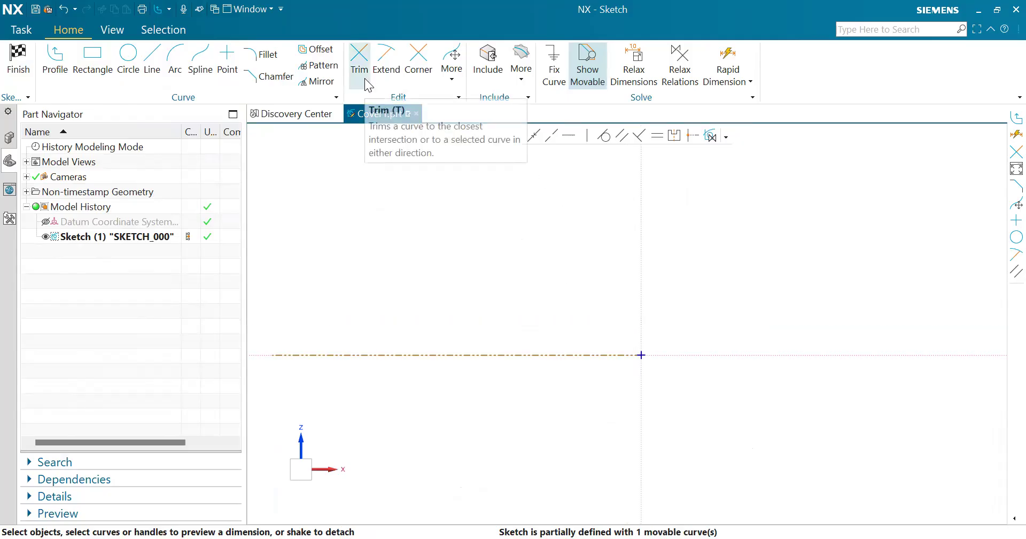
left_click(44, 74)
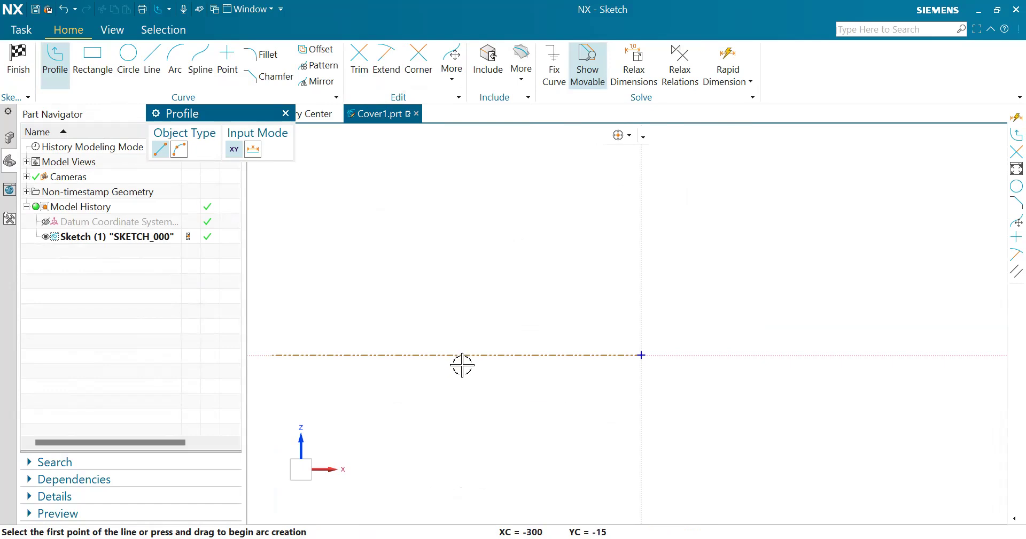
left_click(457, 409)
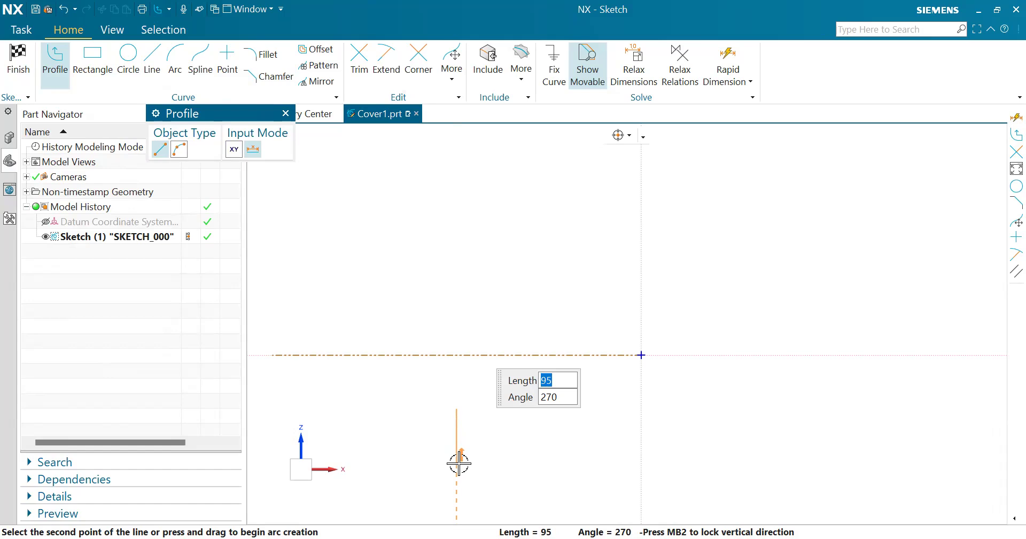
left_click(458, 464)
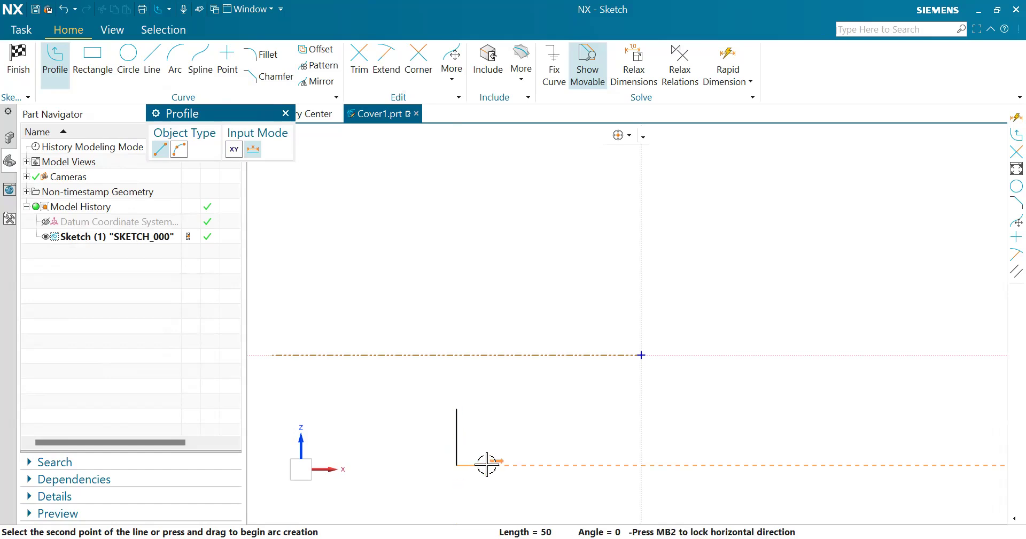
left_click(507, 465)
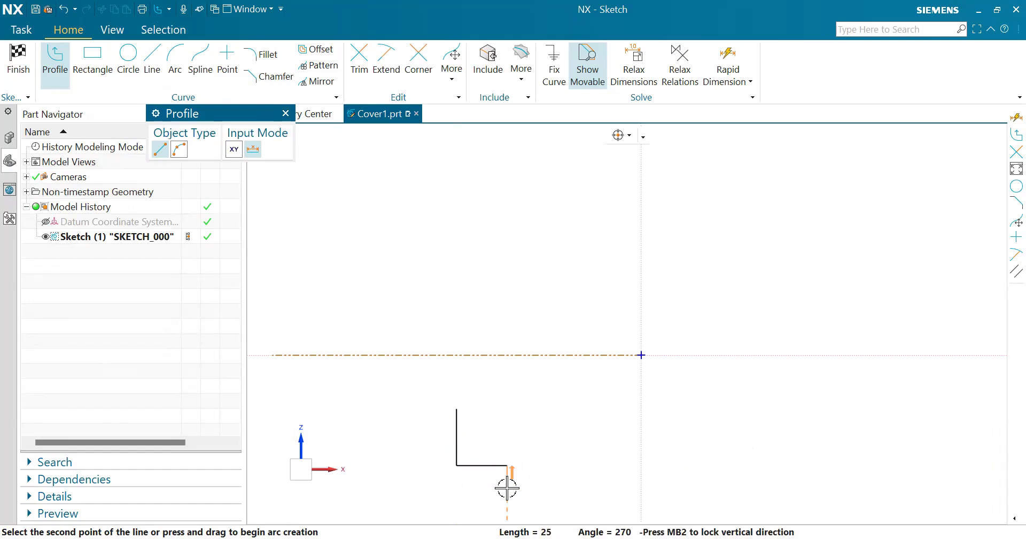
left_click(507, 517)
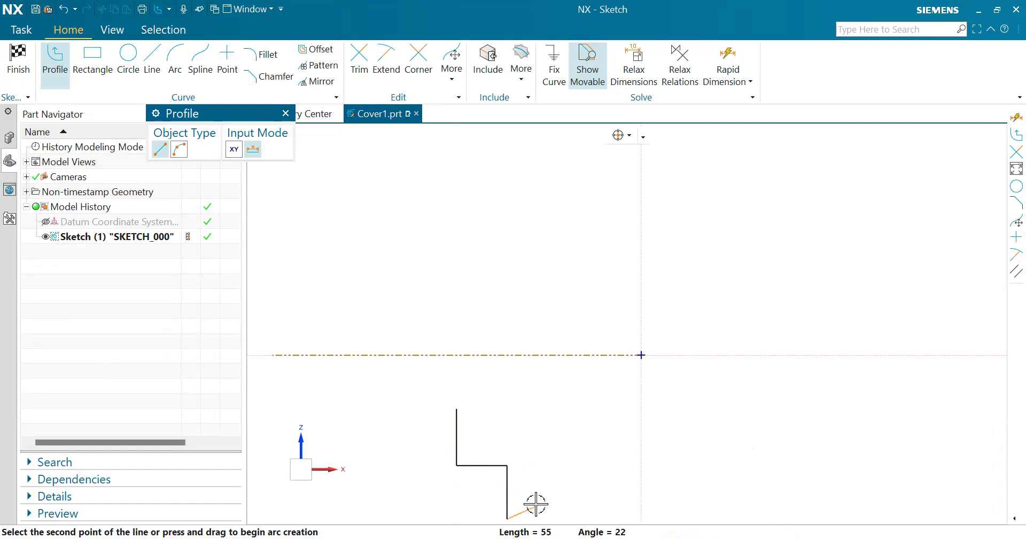
left_click(544, 514)
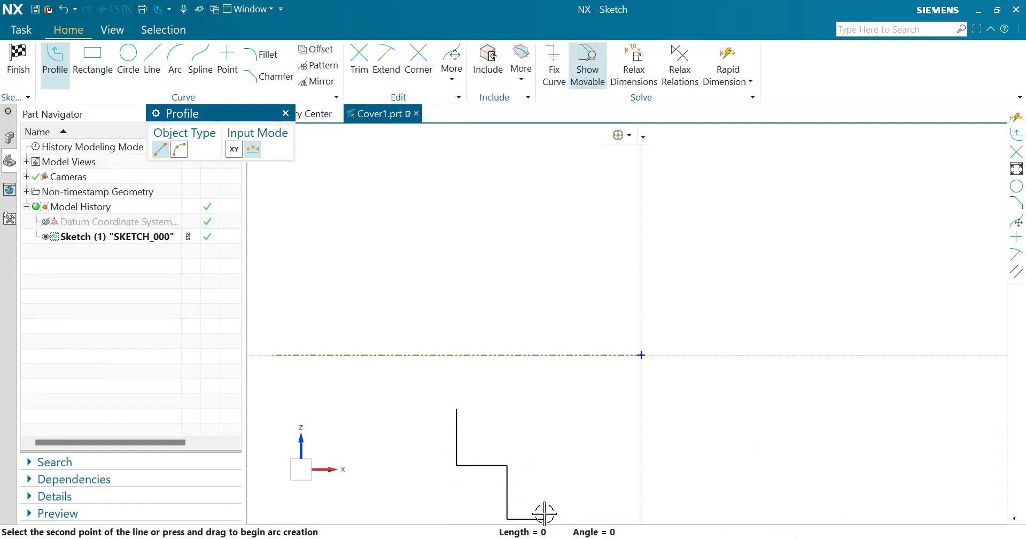
Continue the stepped half-section up, right, up, left along the bore, up and left, close it at the start, and end the profile.
left_click(545, 483)
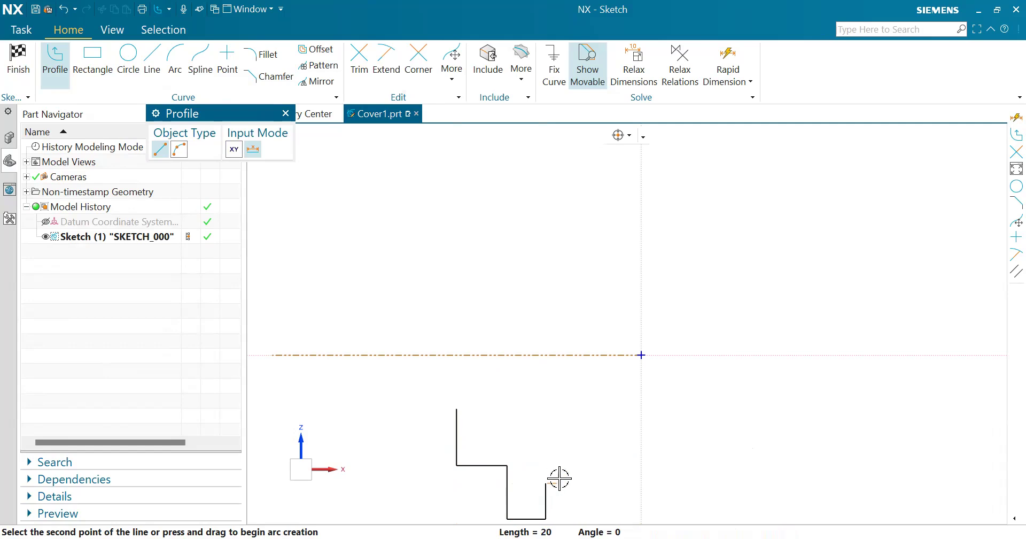
left_click(584, 483)
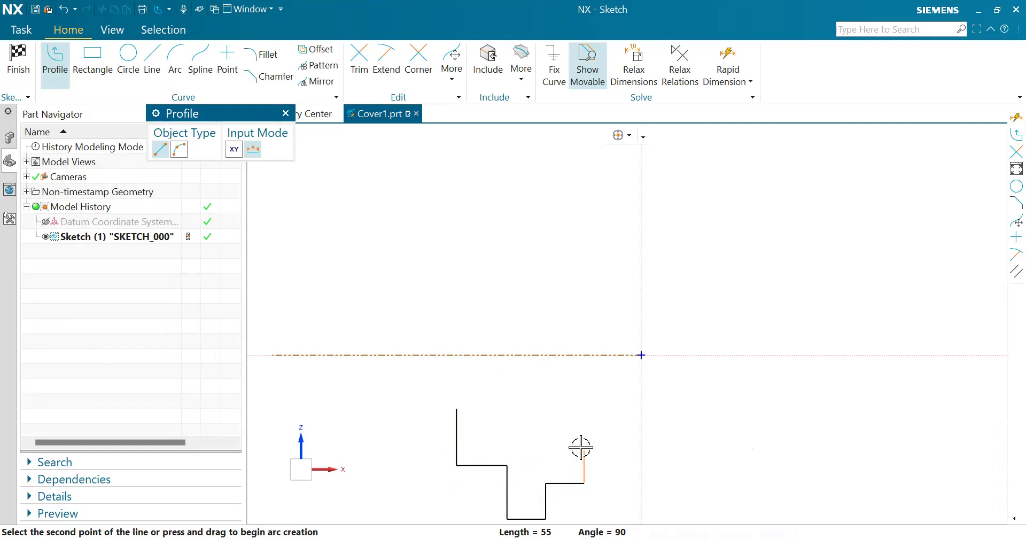
left_click(580, 441)
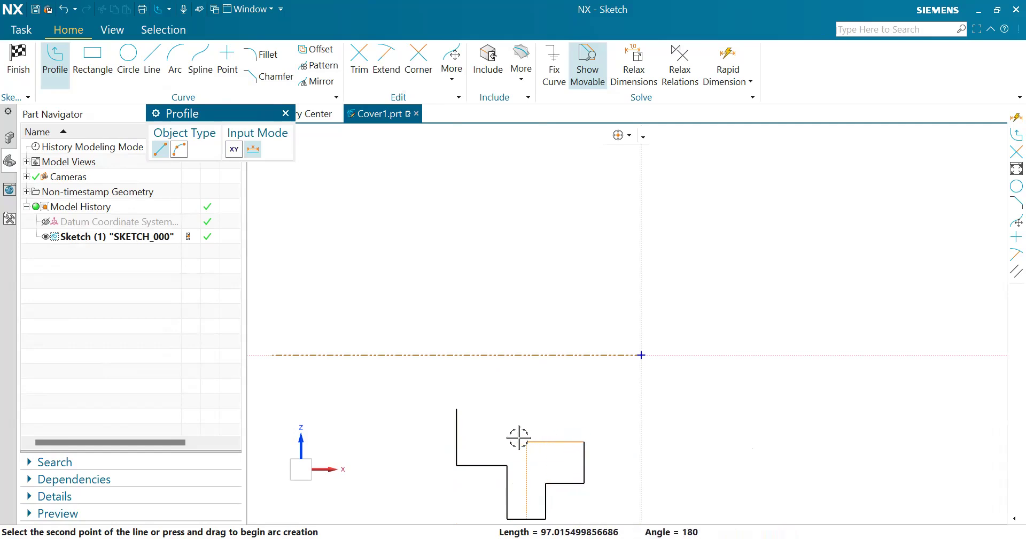
left_click(487, 434)
left_click(486, 404)
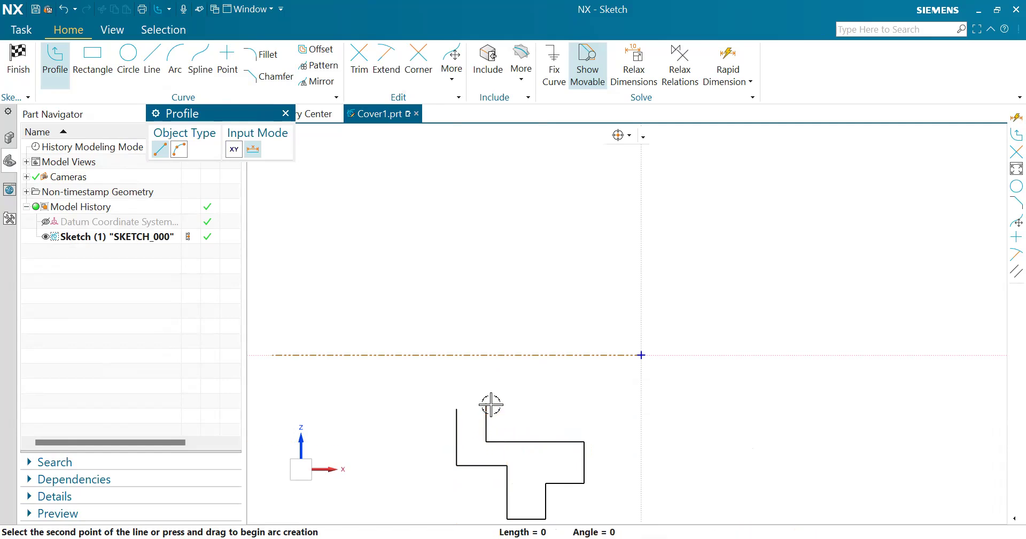
left_click(455, 403)
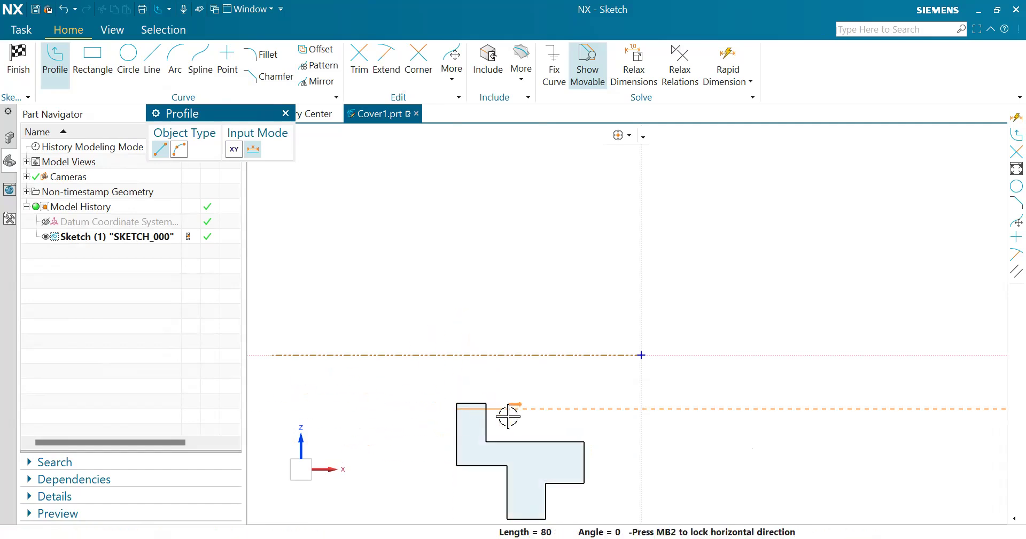
scroll(507, 425, "down", 1)
scroll(516, 480, "up", 2)
scroll(516, 480, "down", 1)
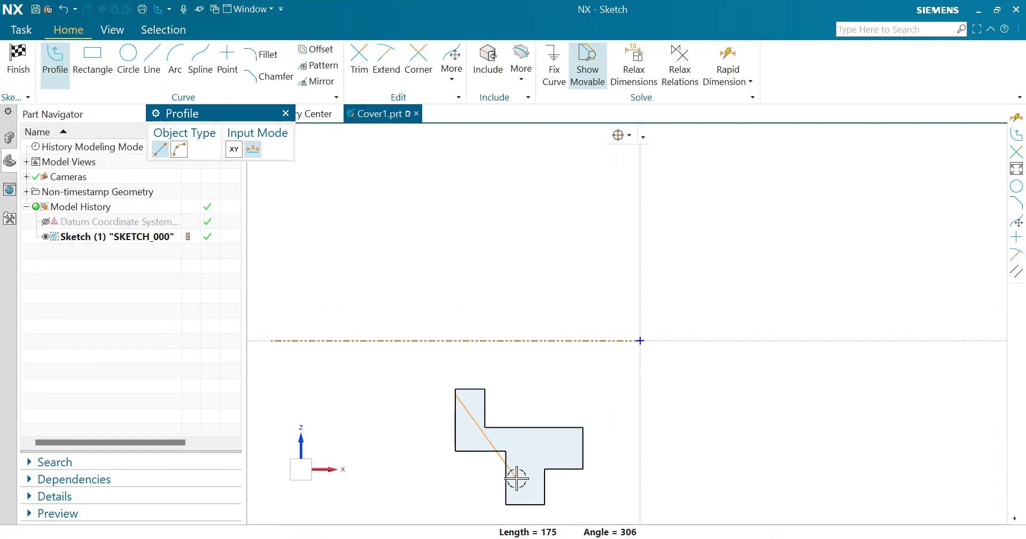
scroll(518, 492, "up", 1)
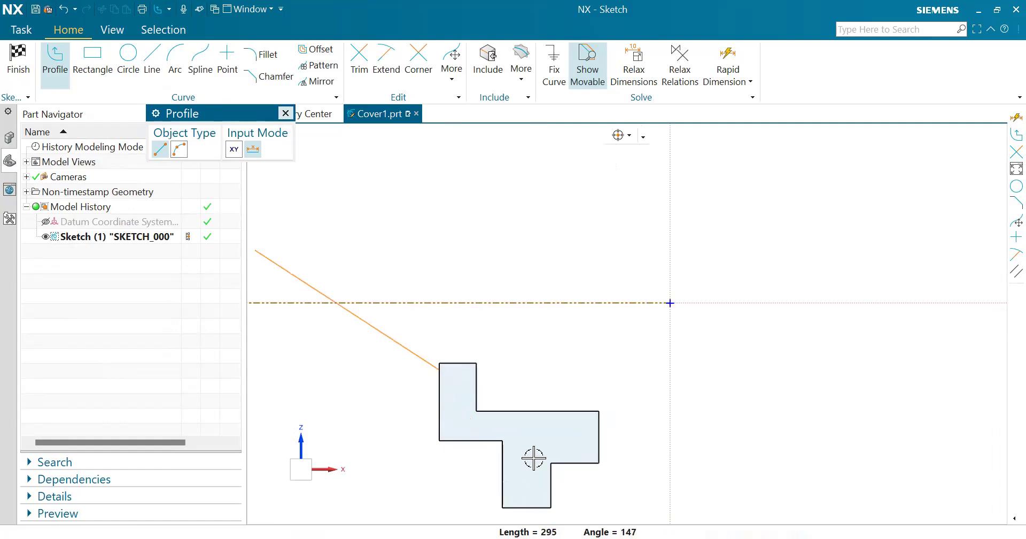
key("Escape")
scroll(534, 454, "down", 1)
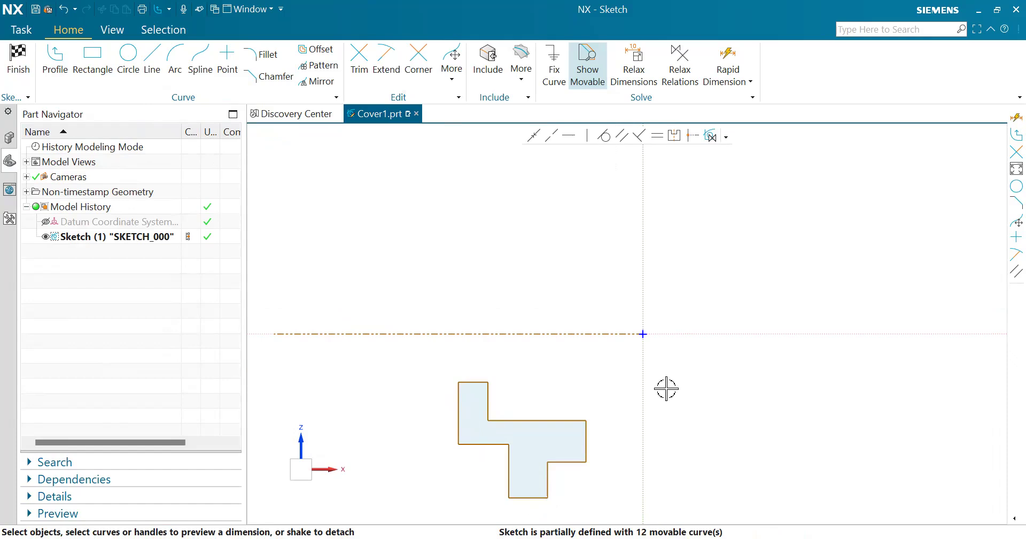
left_click(742, 57)
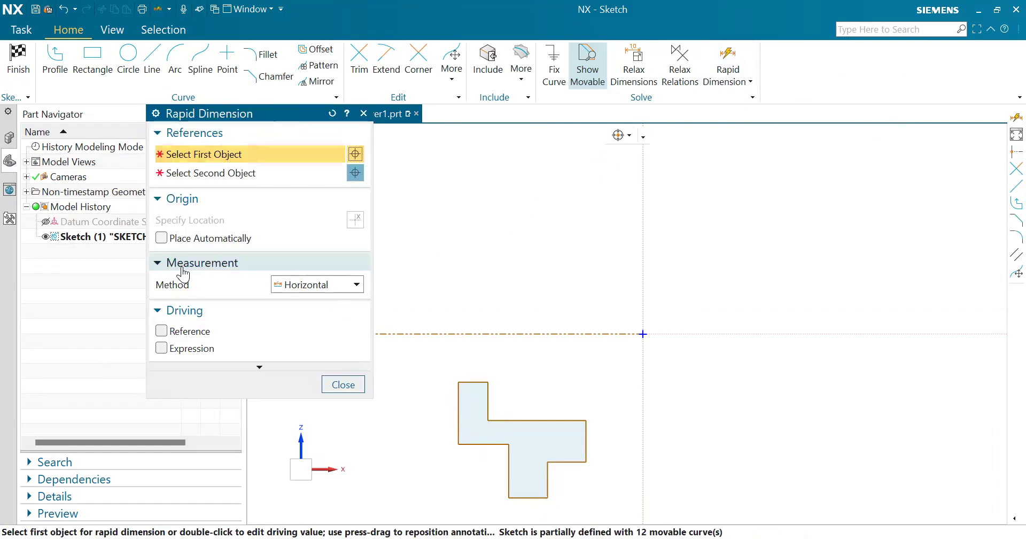
left_click(302, 286)
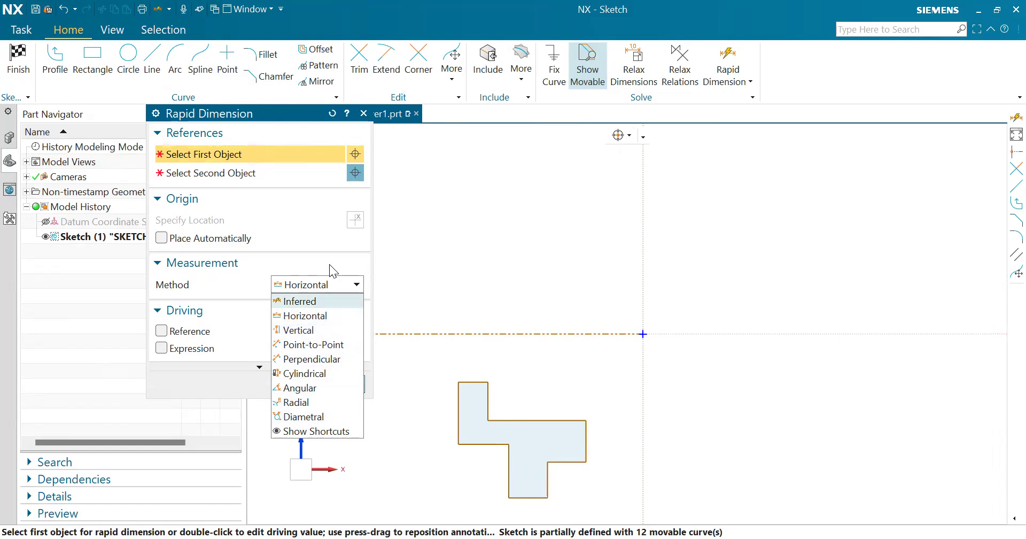
left_click(364, 113)
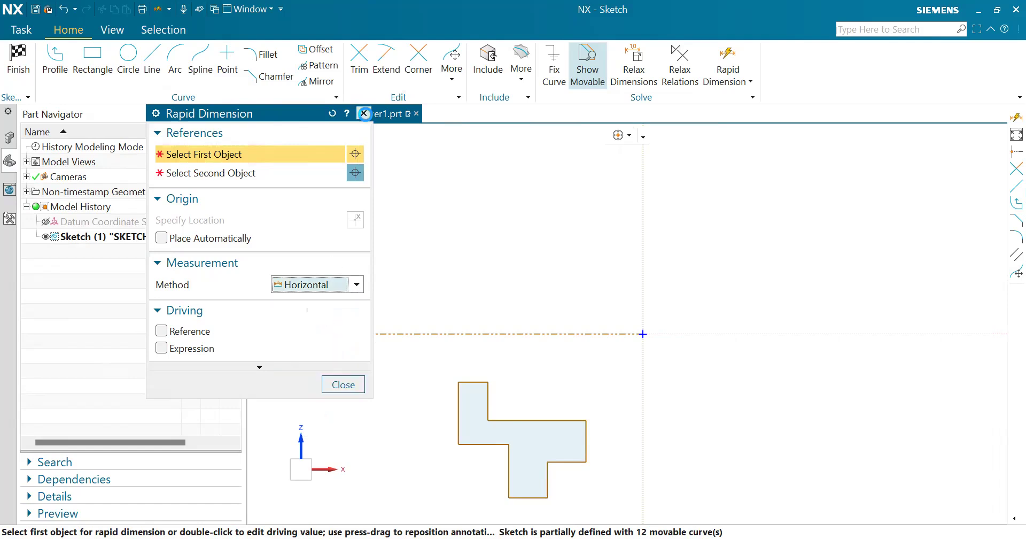
left_click(364, 114)
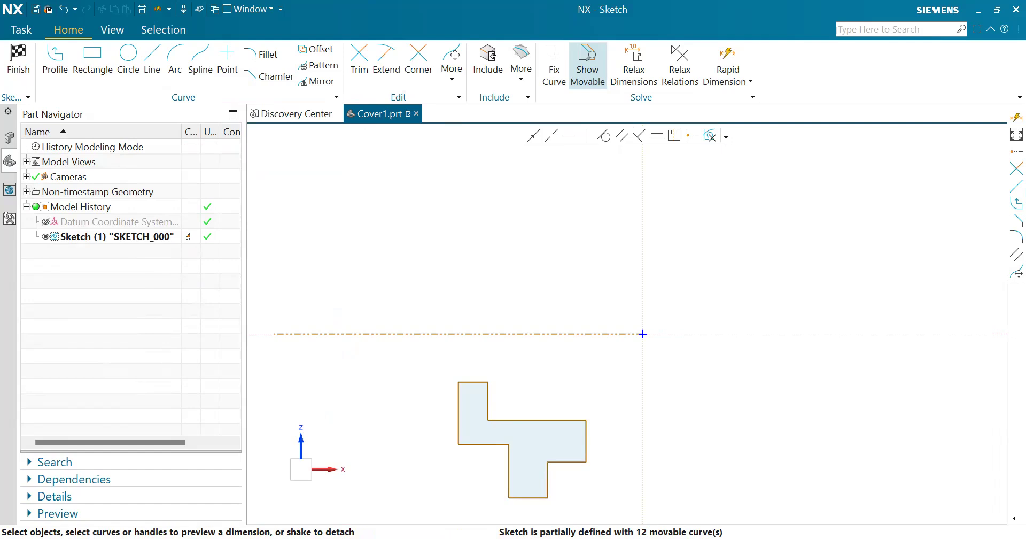
Switch to the cover drawing in Snipping Tool and examine the Ø62 opening relative to the centerline.
key("alt+Tab")
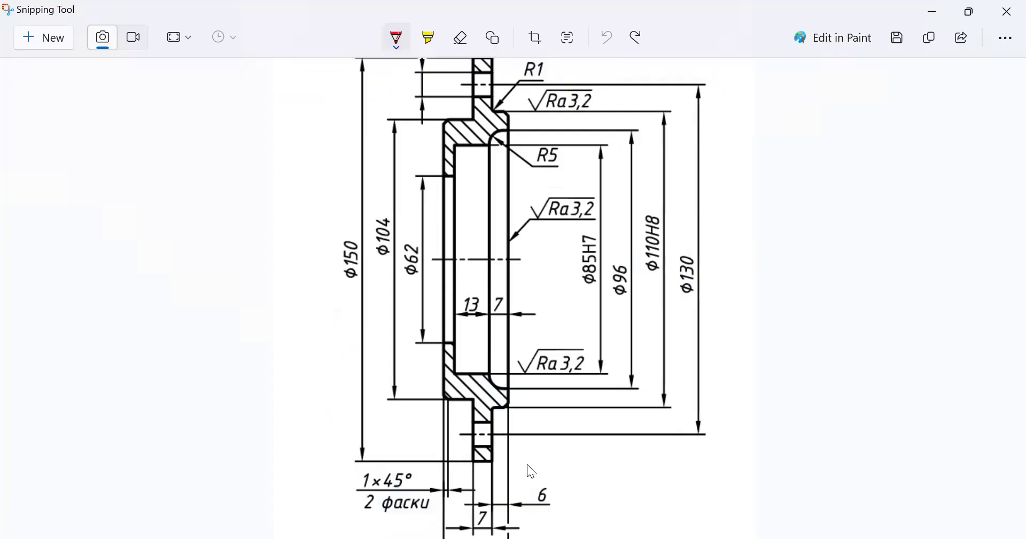
scroll(527, 464, "up", 1)
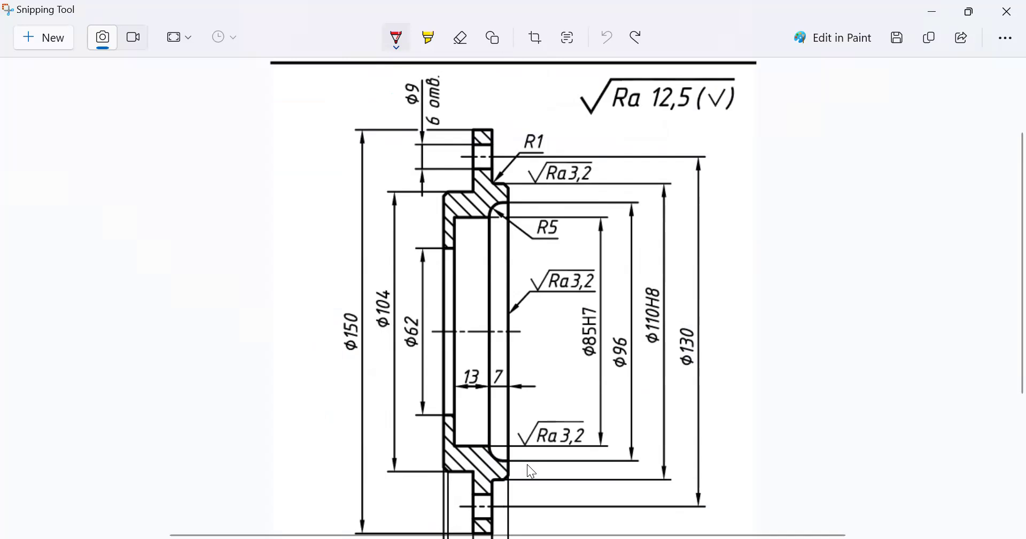
scroll(527, 464, "down", 1)
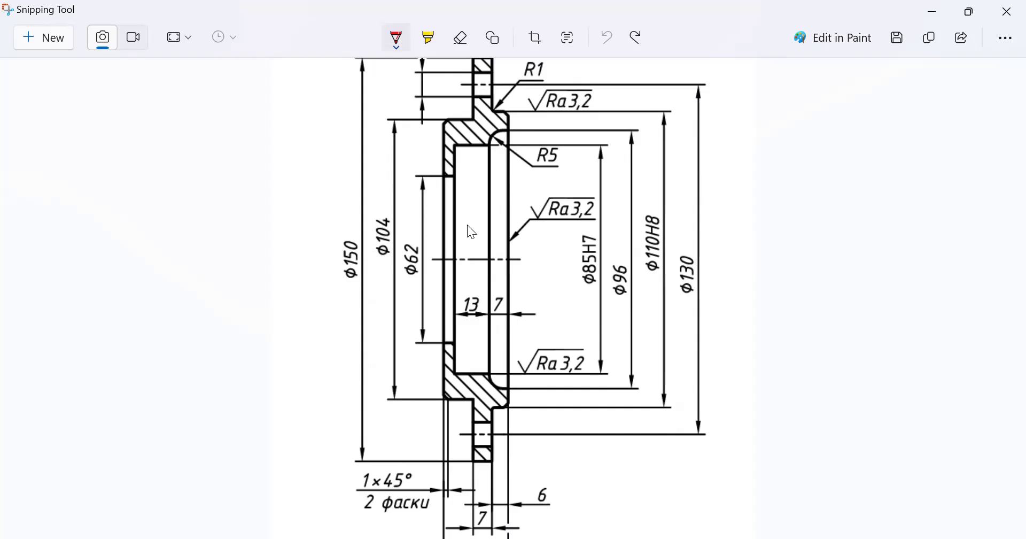
left_click(446, 341)
left_click_drag(446, 258, 440, 265)
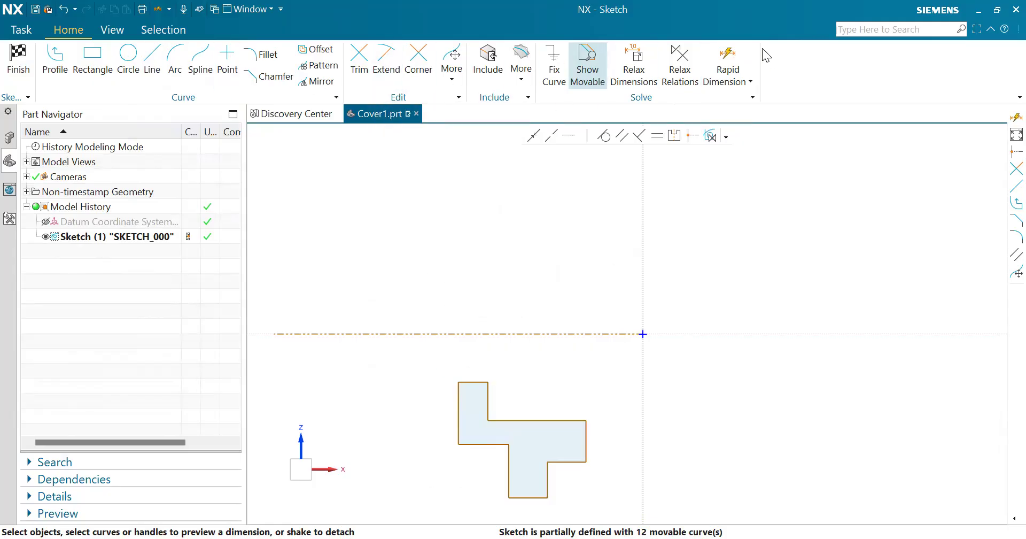
Return to NX and add a vertical Rapid Dimension between the horizontal reference axis and the profile's uppermost short edge.
left_click(738, 53)
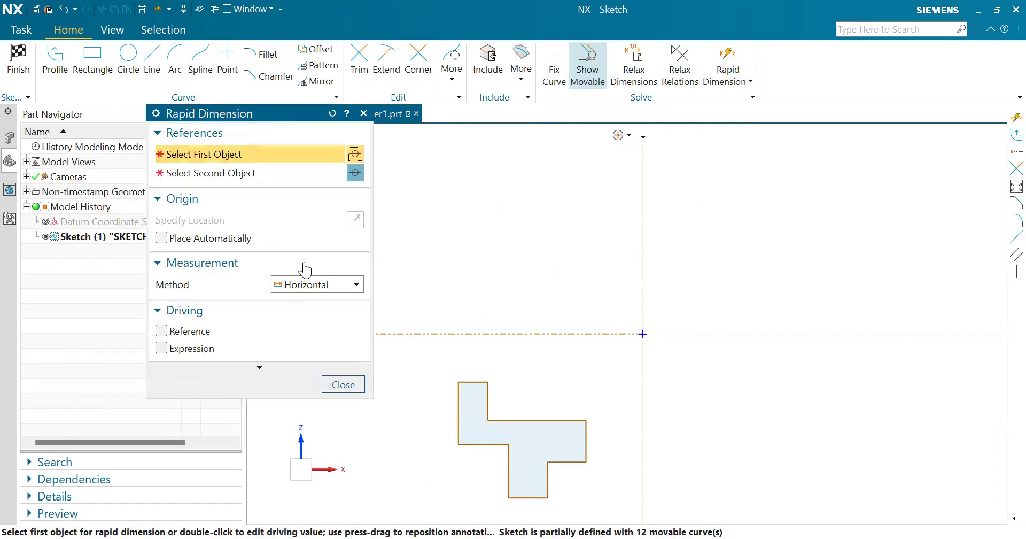
left_click(318, 287)
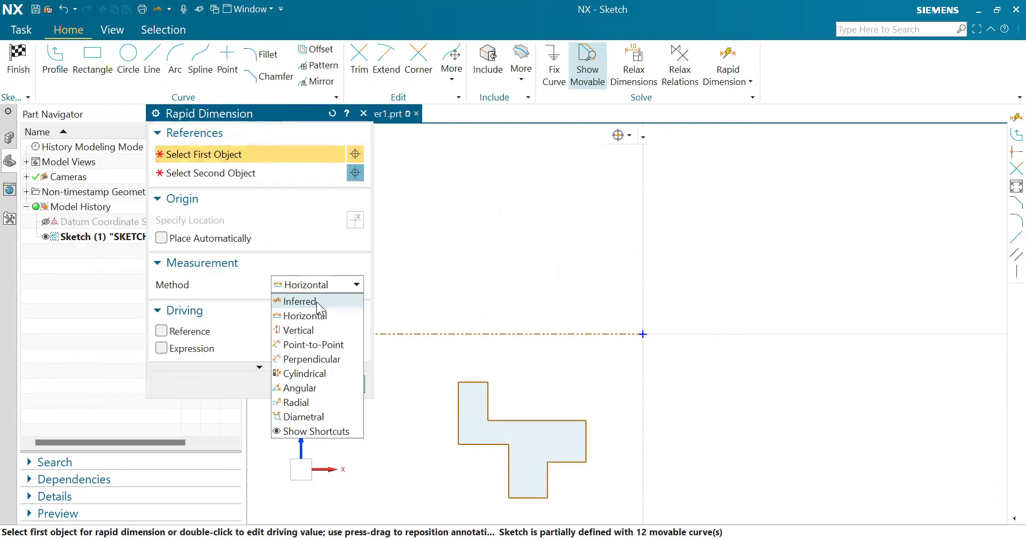
left_click(314, 331)
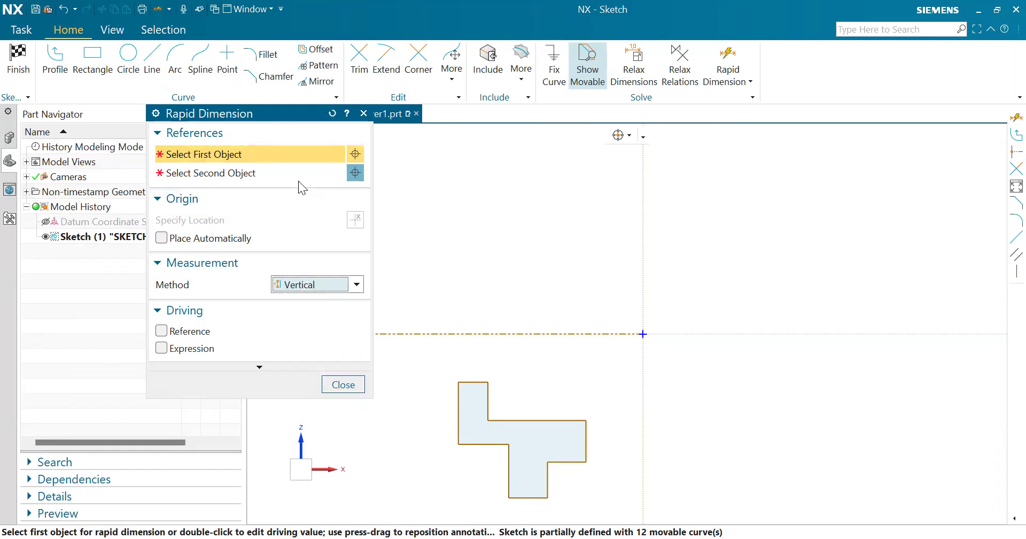
left_click(459, 335)
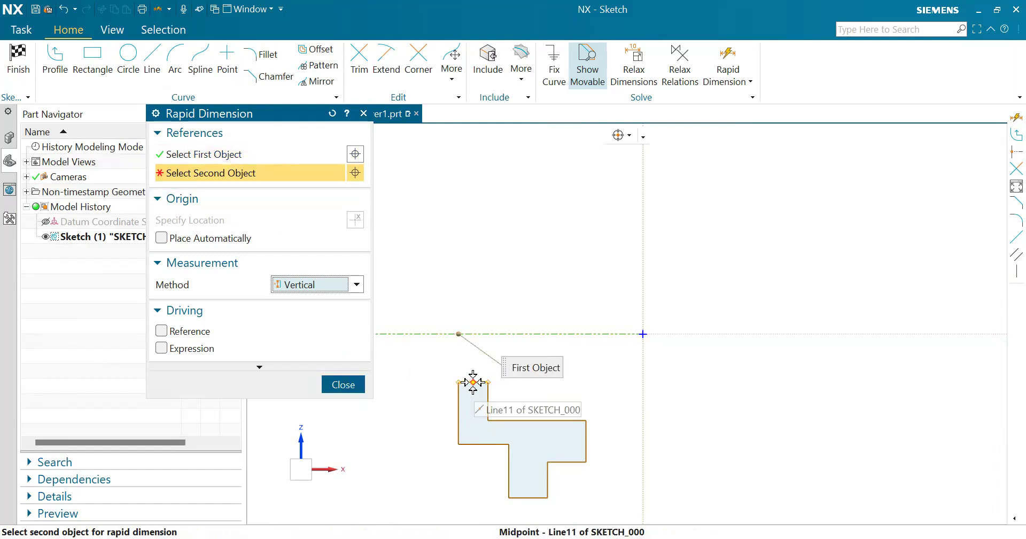
left_click(417, 360)
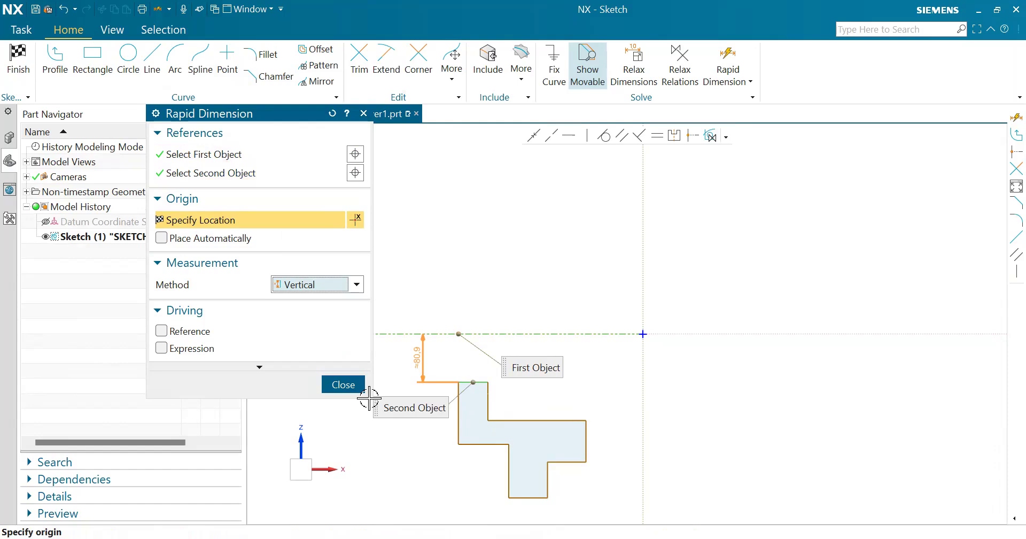
left_click(364, 114)
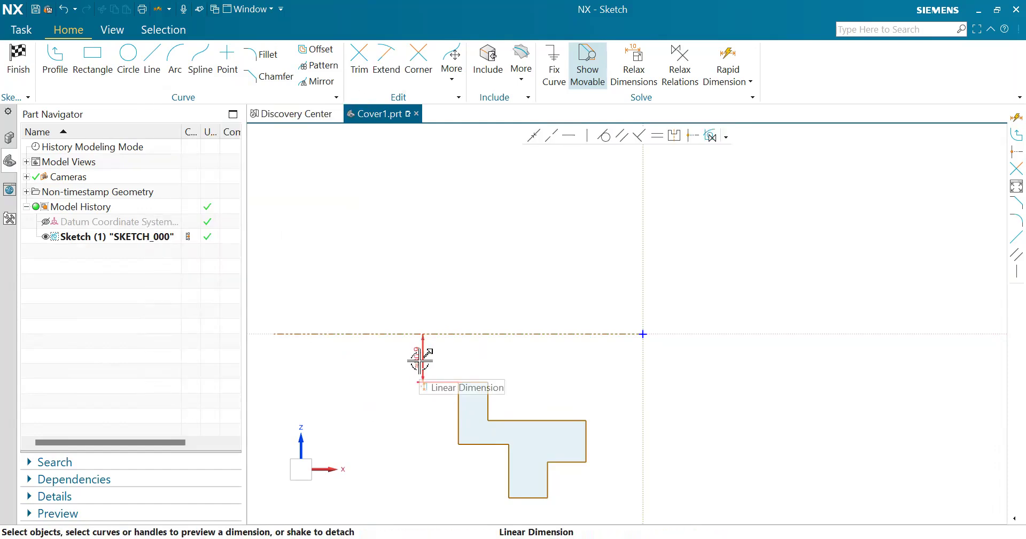
Set the axis-to-profile distance to 62/2, scale the entire sketch to it, and keep the formula as an expression.
double_click(421, 361)
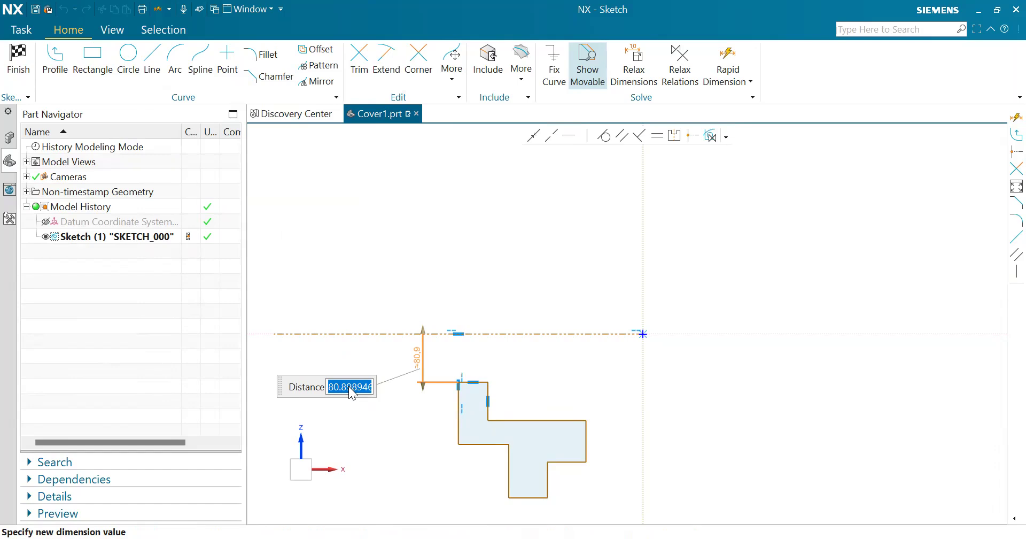
type("62/")
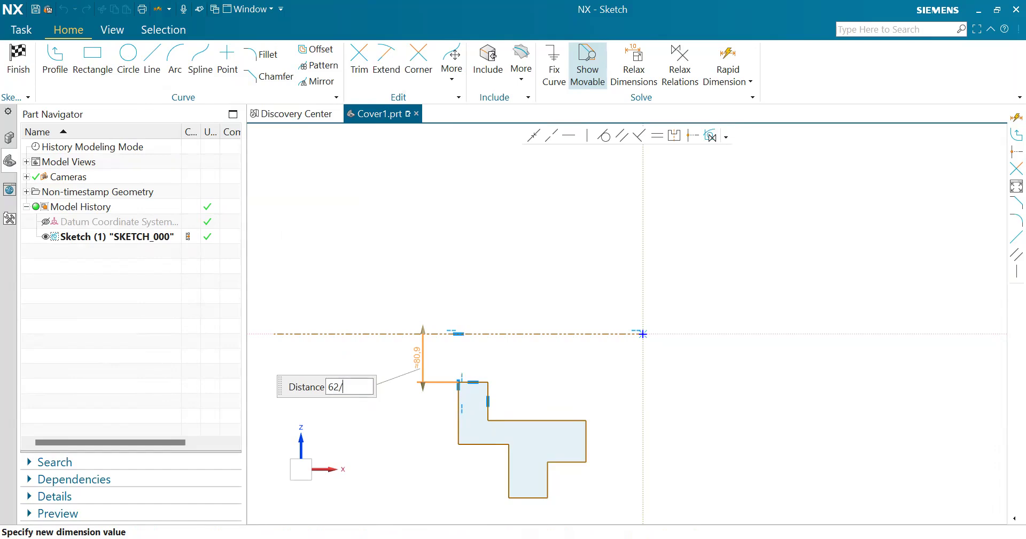
type("2")
key("Return")
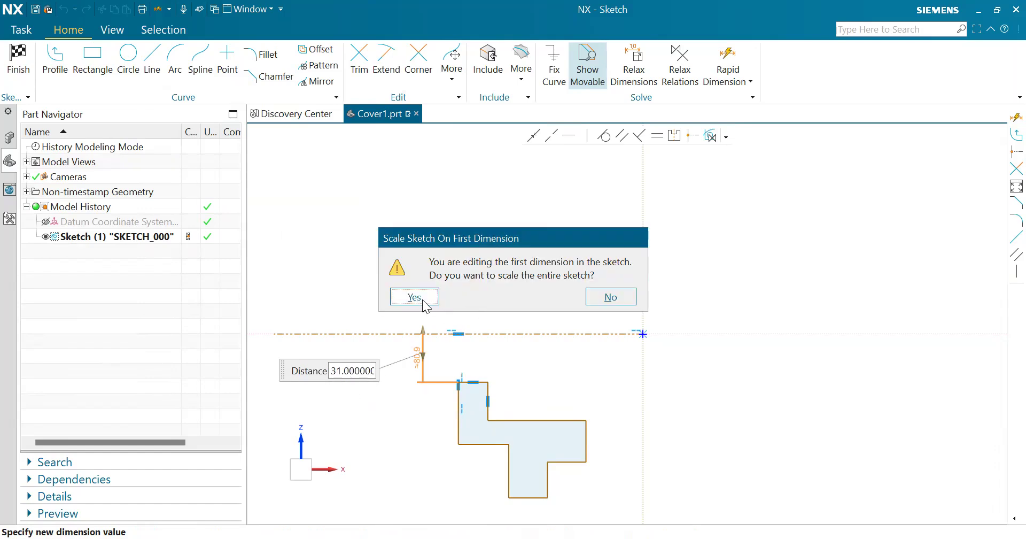
left_click(415, 297)
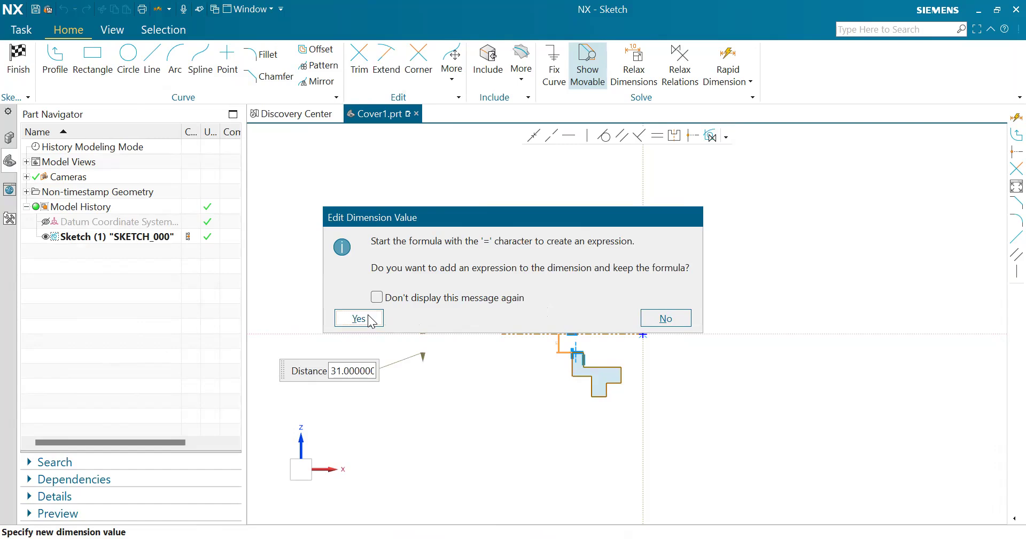
key("Return")
middle_click(542, 390)
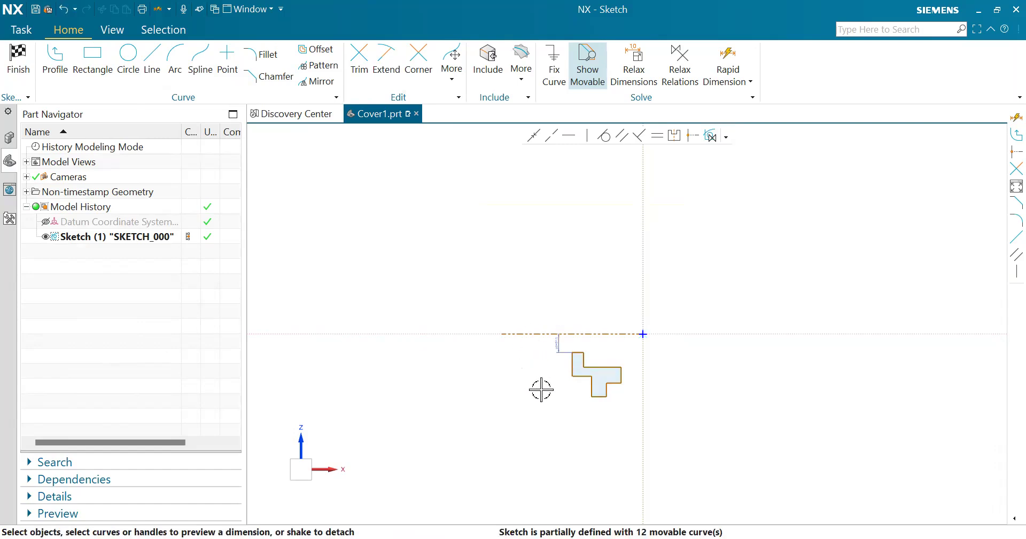
scroll(540, 359, "up", 8)
scroll(573, 303, "up", 1)
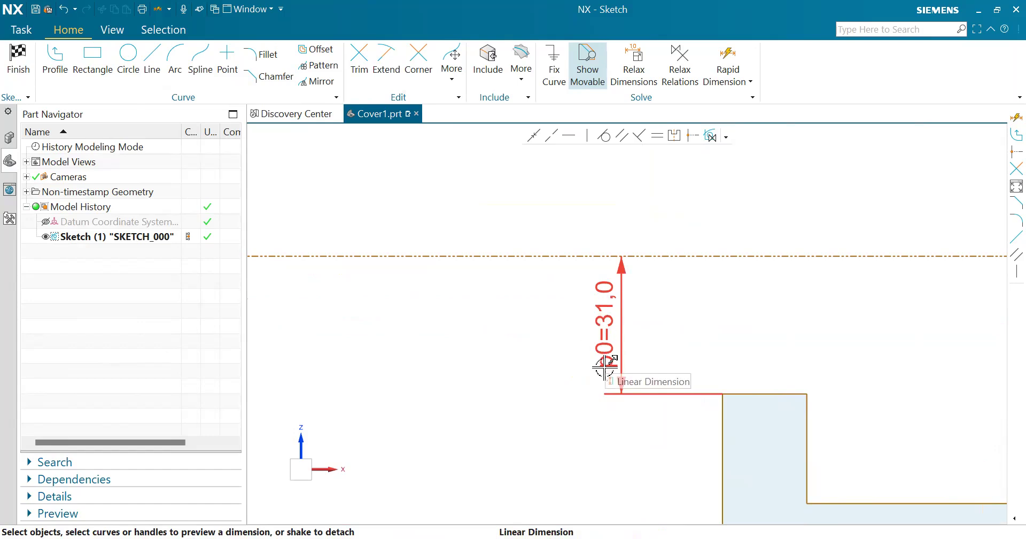
Switch to the cover drawing in Snipping Tool and examine the Ø104 outer surface relative to the centerline.
scroll(709, 372, "down", 2)
scroll(721, 358, "down", 4)
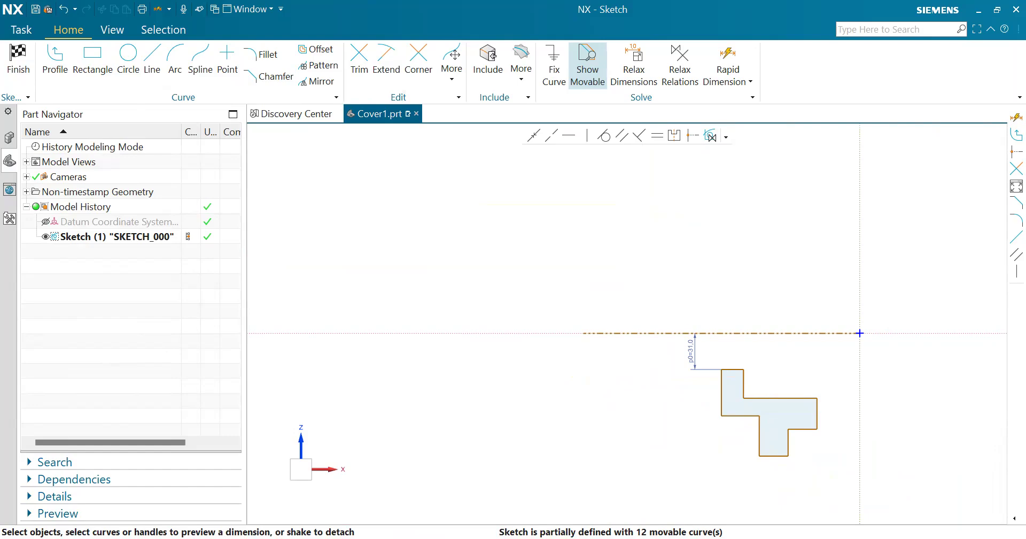
key("alt+Tab")
key("ctrl+z")
key("ctrl+z")
key("ctrl+z")
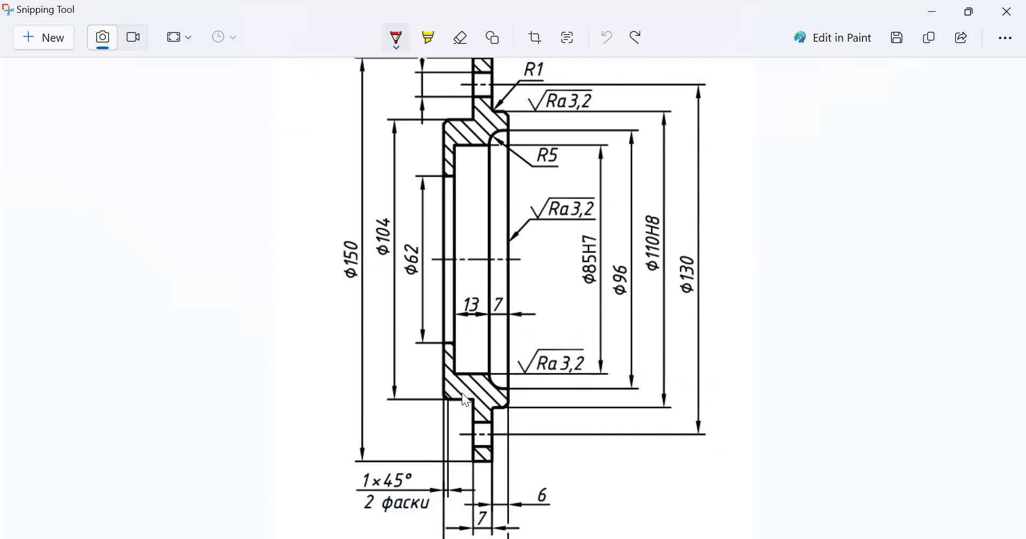
left_click_drag(445, 395, 441, 365)
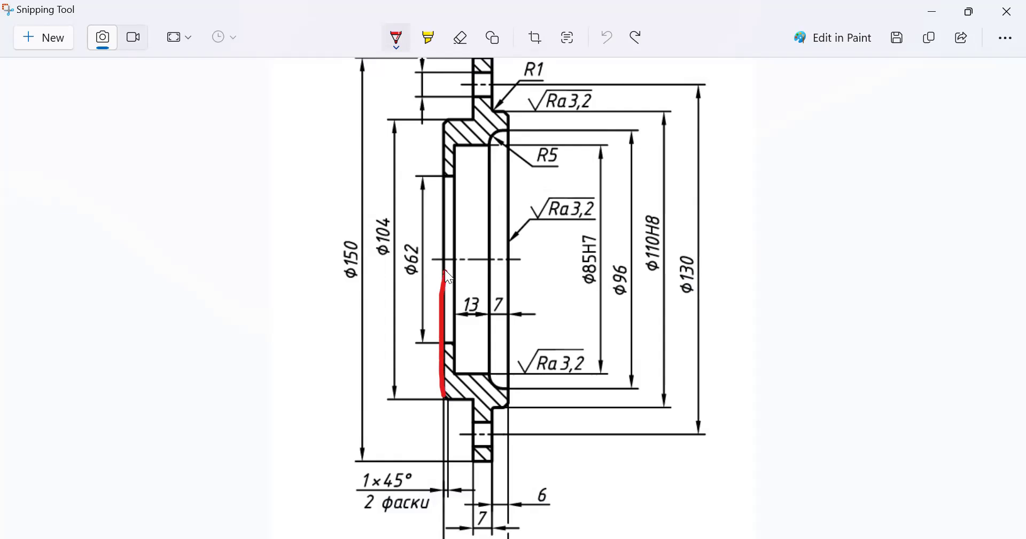
left_click_drag(447, 269, 447, 271)
key("ctrl+z")
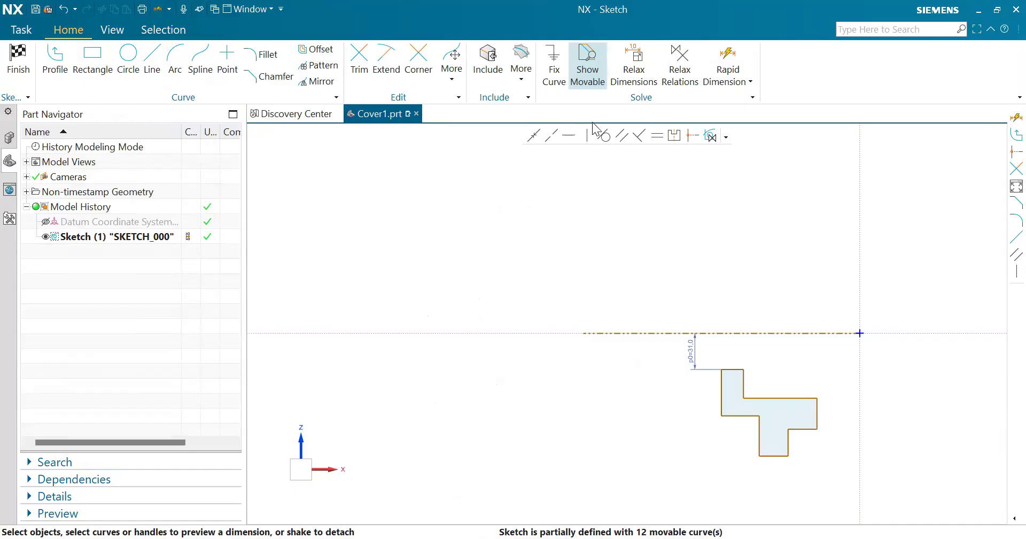
Return to NX and add a vertical Rapid Dimension between the reference axis and the profile's lower-left horizontal edge.
left_click(728, 62)
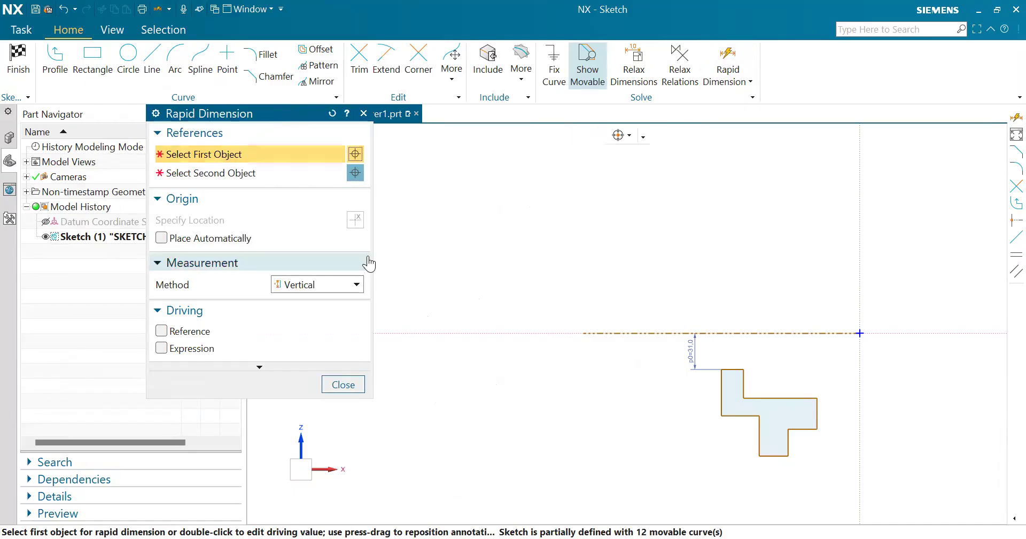
left_click(722, 332)
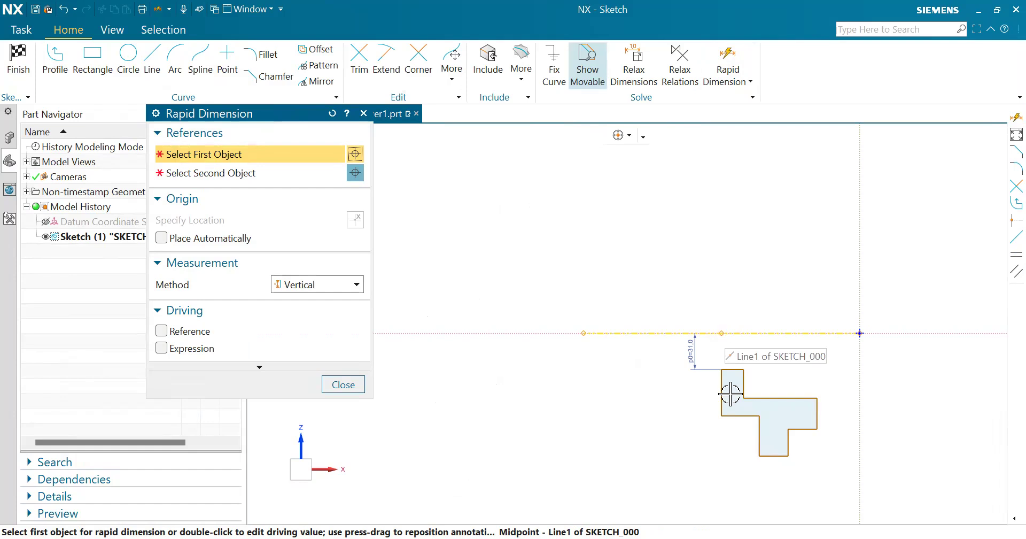
left_click(740, 415)
left_click(650, 391)
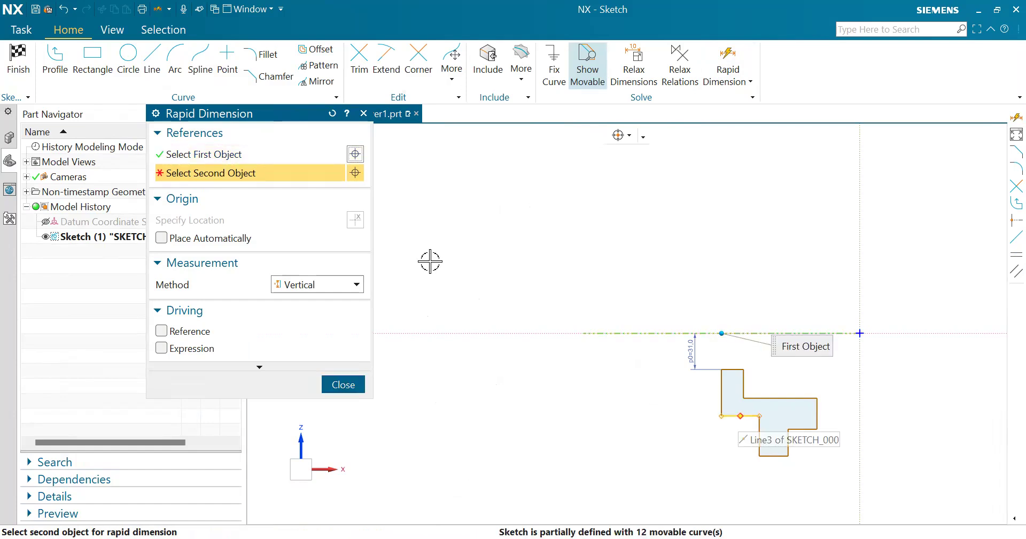
left_click(364, 114)
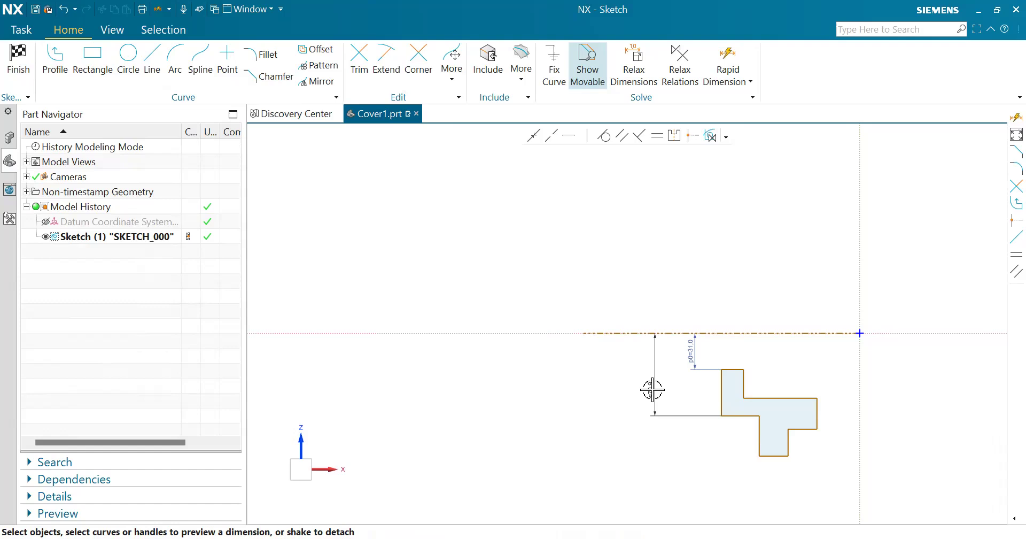
Try setting the axis-to-outer-edge distance to 104/2 without keeping the formula, and inspect the resulting profile.
double_click(653, 388)
type("104/2")
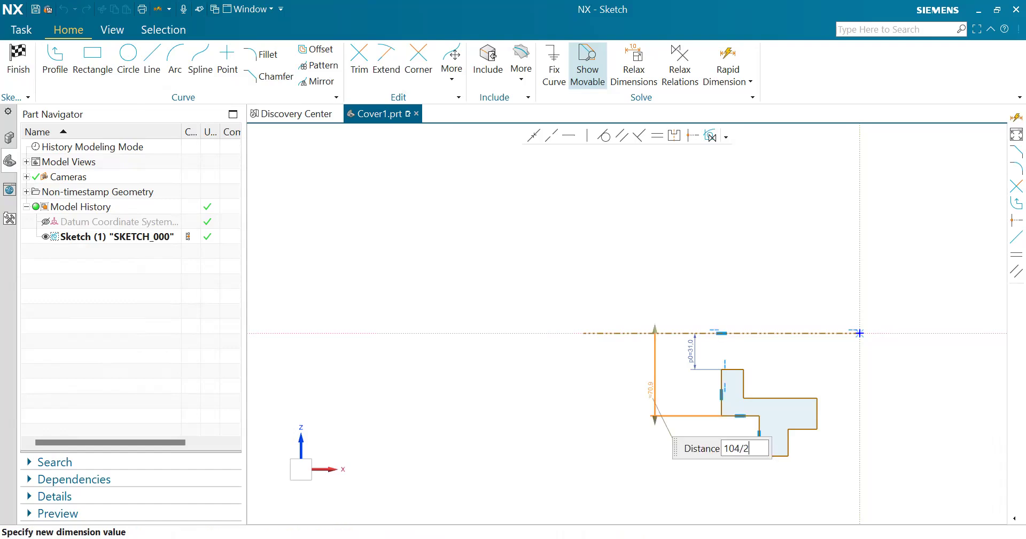
key("Return")
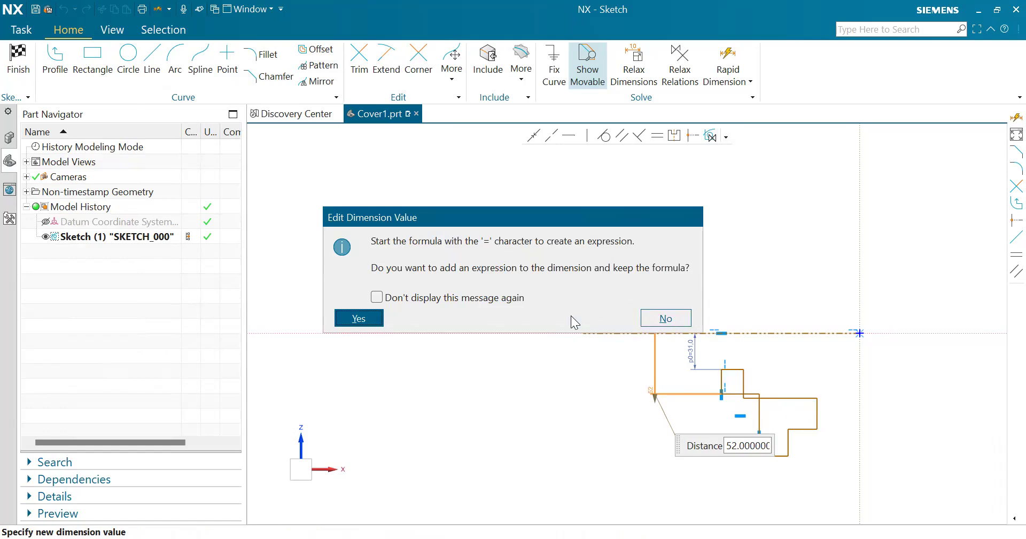
left_click(675, 318)
scroll(646, 407, "up", 5)
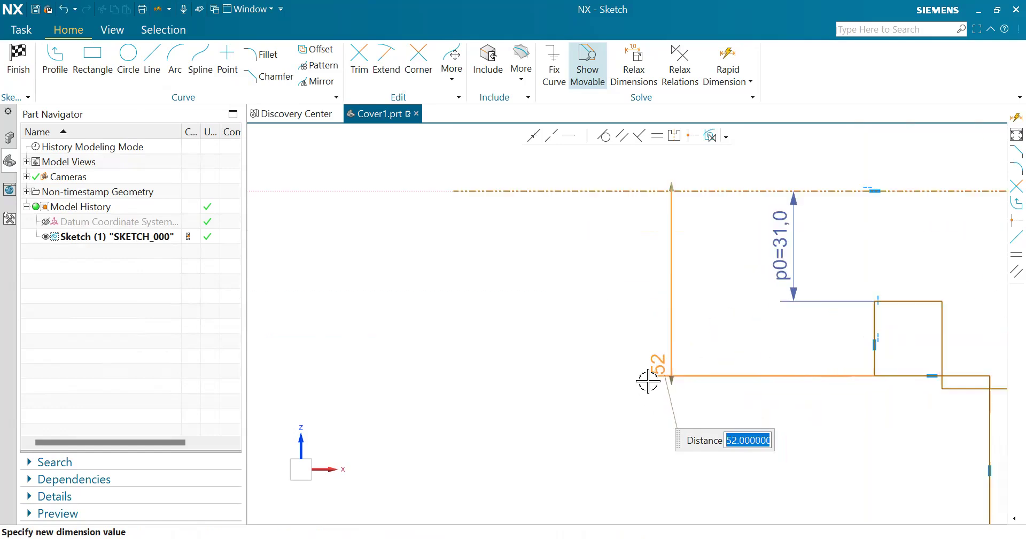
scroll(815, 369, "down", 7)
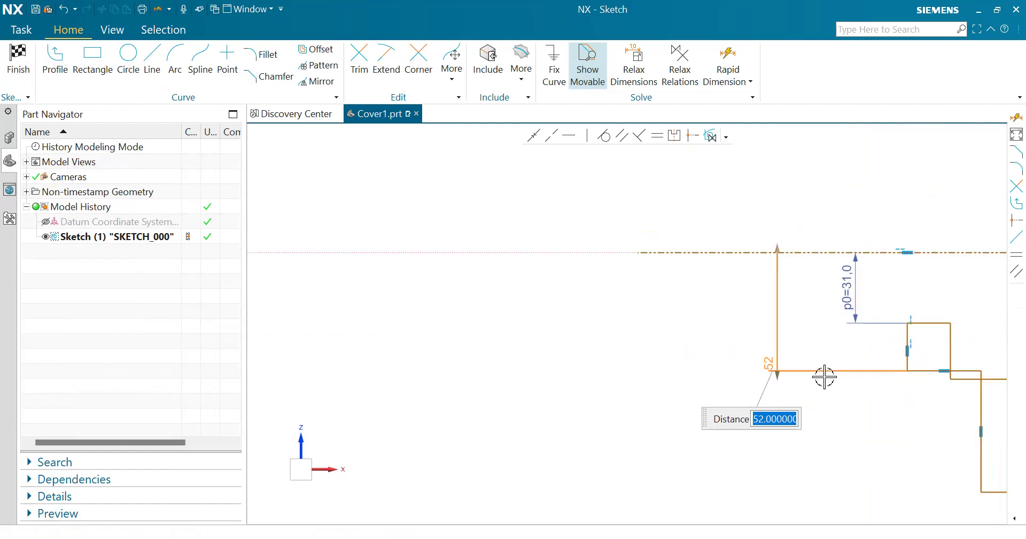
scroll(898, 440, "up", 4)
scroll(948, 270, "up", 2)
scroll(948, 270, "down", 5)
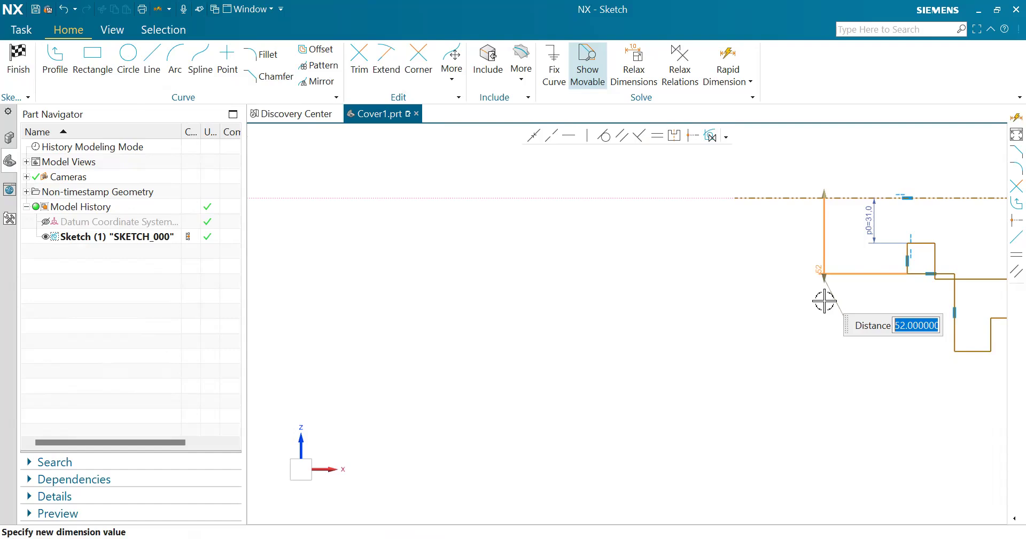
Undo the 104/2 value and delete the vertical dimension between the axis and the outer edge.
key("ctrl+z")
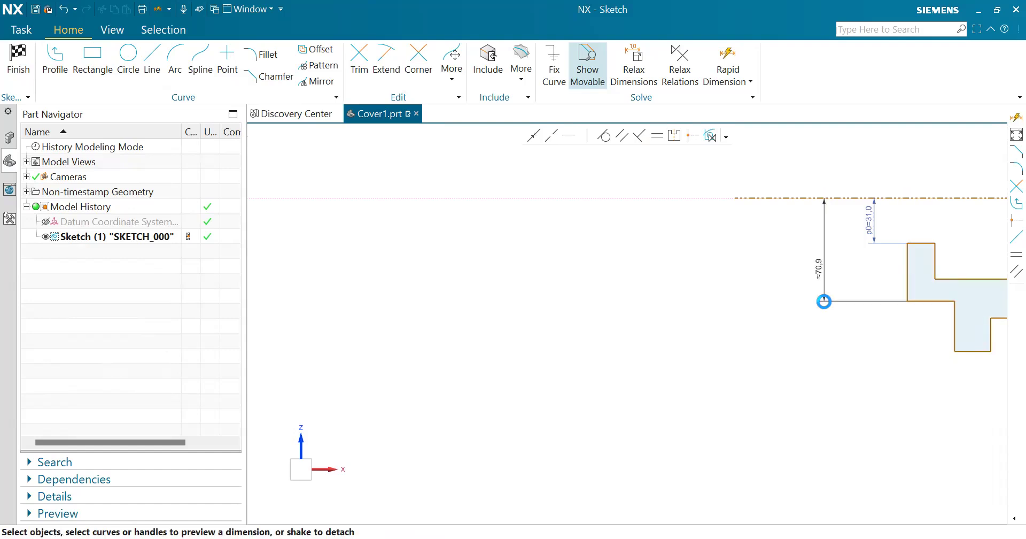
left_click(825, 301)
key("BackSpace")
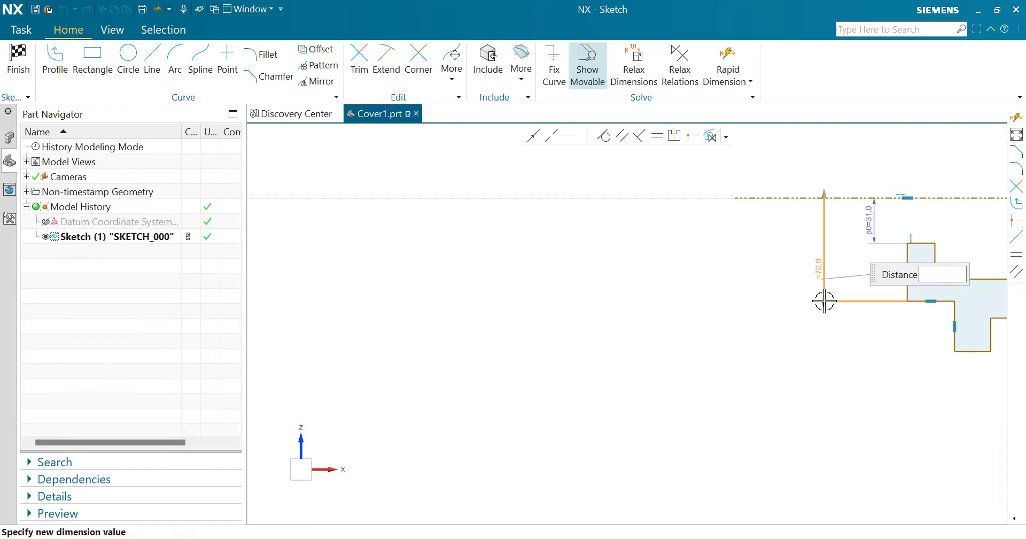
left_click(811, 364)
left_click(827, 278)
key("Delete")
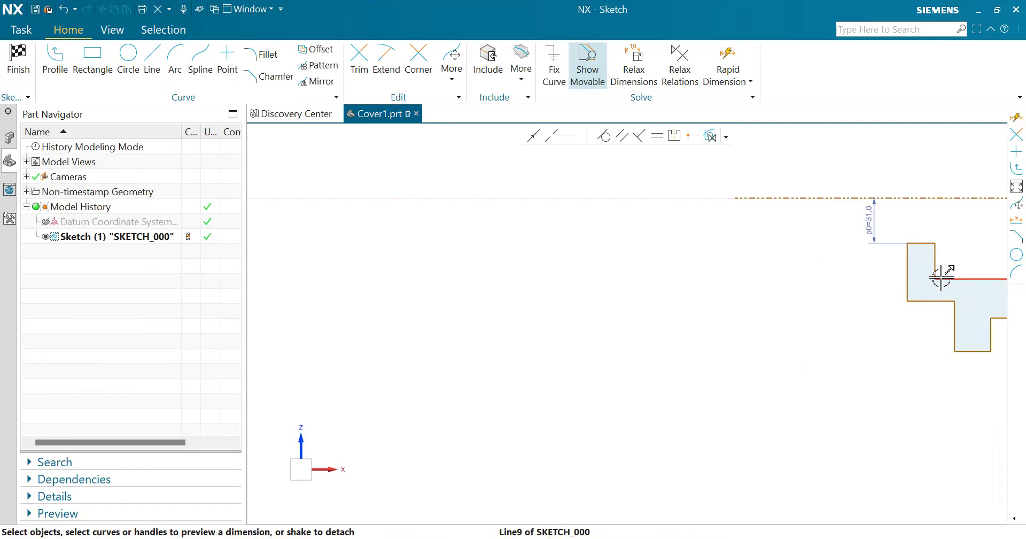
Switch to the cover drawing in Snipping Tool and examine the Ø85H7 bore surface relative to the centerline.
scroll(935, 268, "up", 1)
scroll(937, 286, "up", 1)
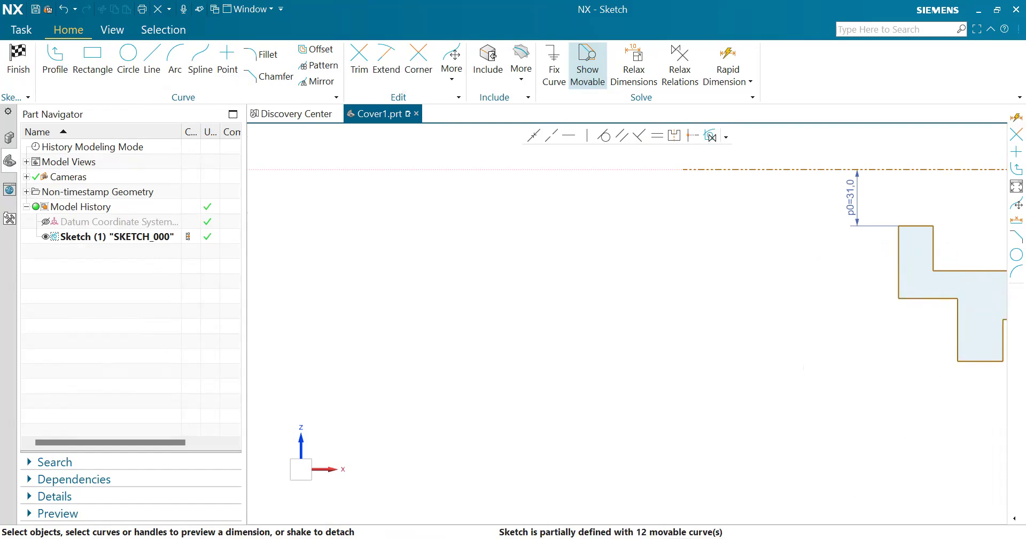
key("alt+Tab")
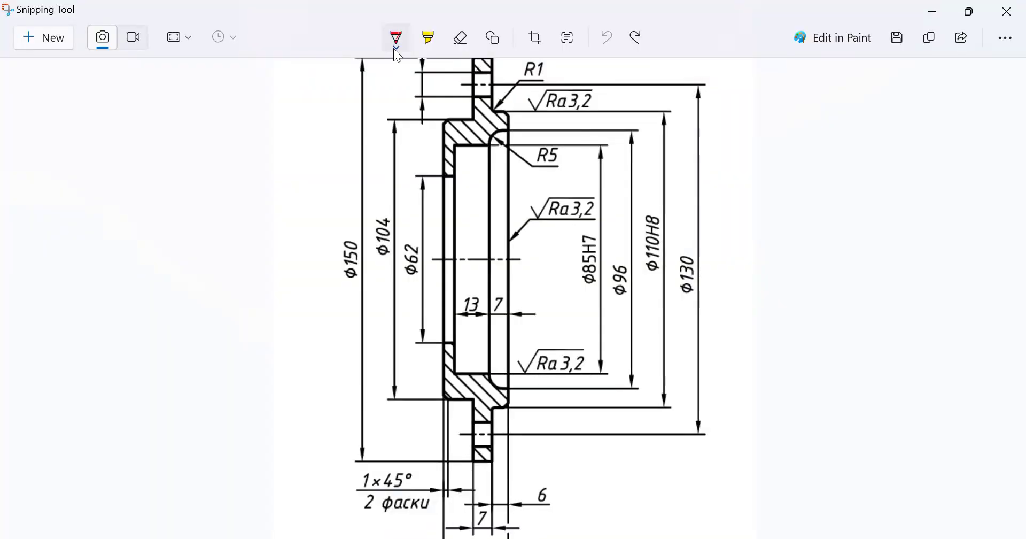
left_click_drag(487, 373, 492, 341)
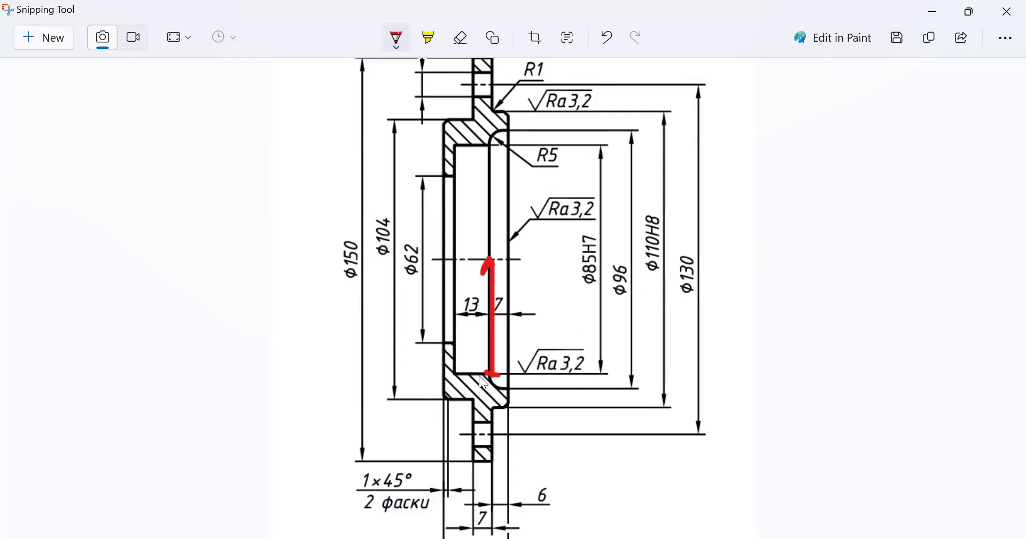
key("ctrl+z")
key("ctrl+z")
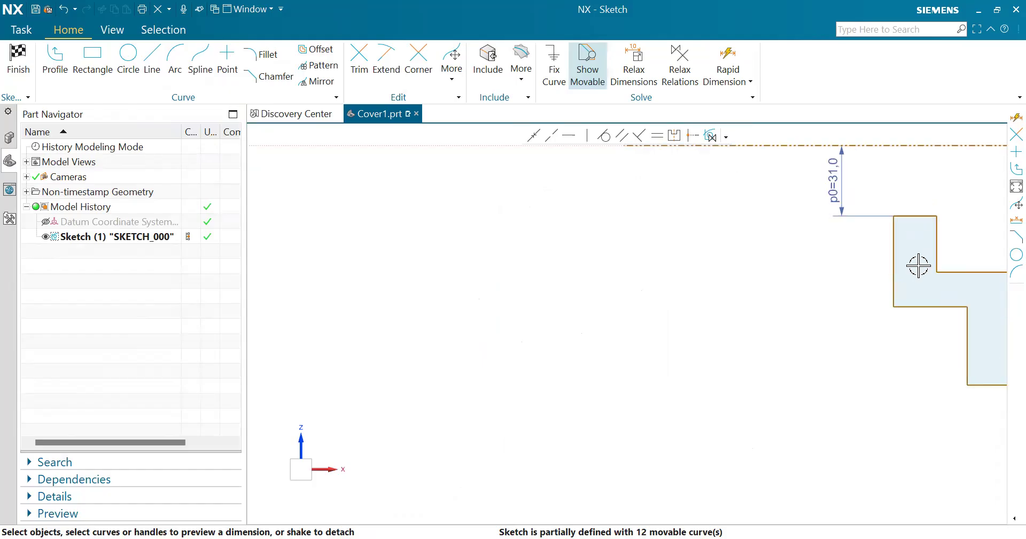
Return to NX and add a vertical Rapid Dimension between the reference axis and the profile's long horizontal bore edge.
scroll(916, 262, "up", 2)
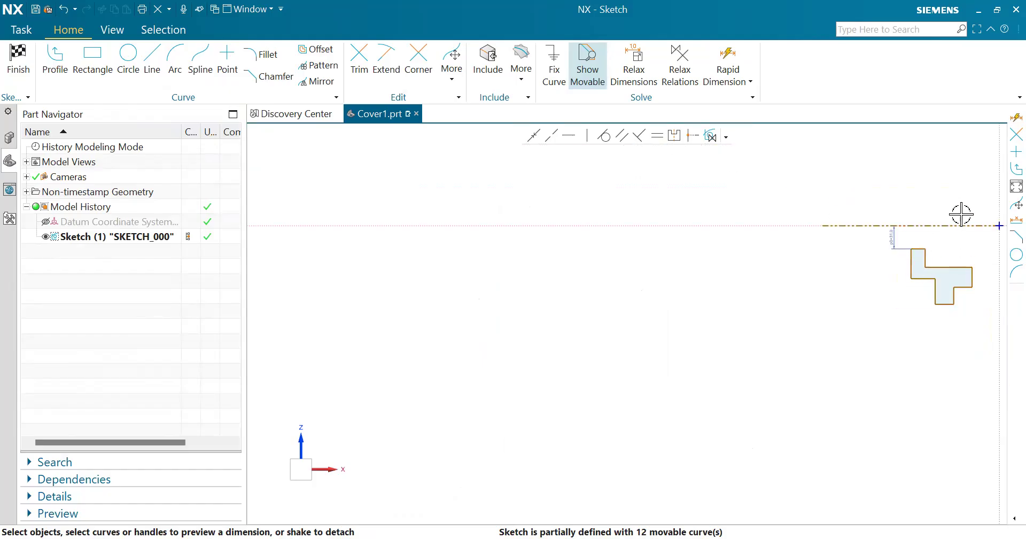
scroll(961, 203, "down", 2)
left_click(719, 54)
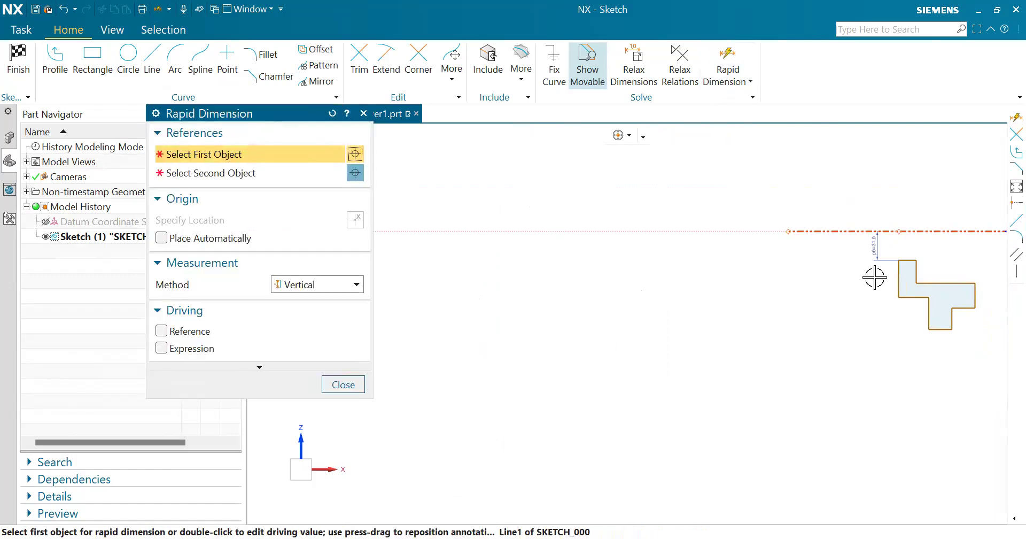
left_click(828, 269)
left_click(361, 114)
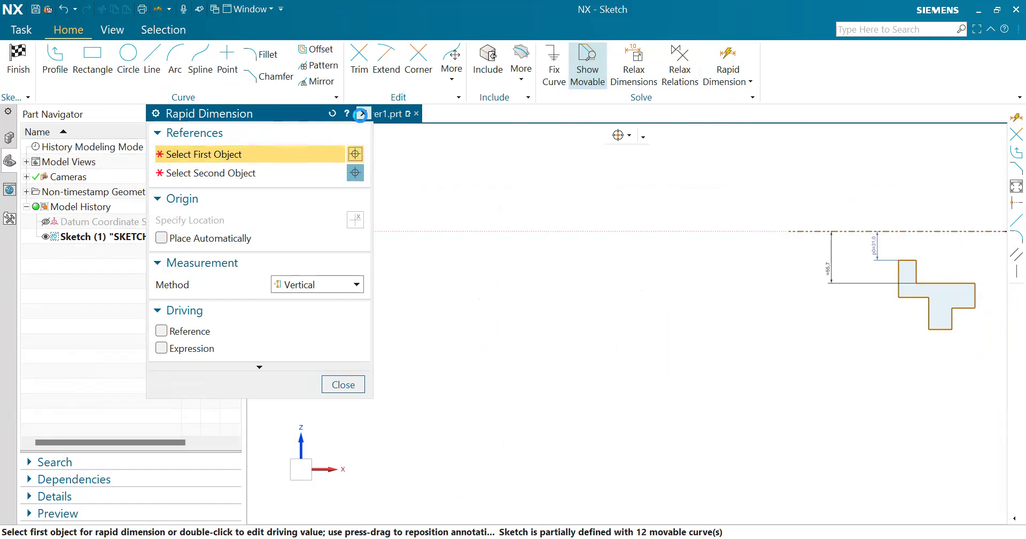
Set the axis-to-bore-edge distance to 85/2 without keeping the formula as an expression.
double_click(833, 262)
type("85/2")
key("Return")
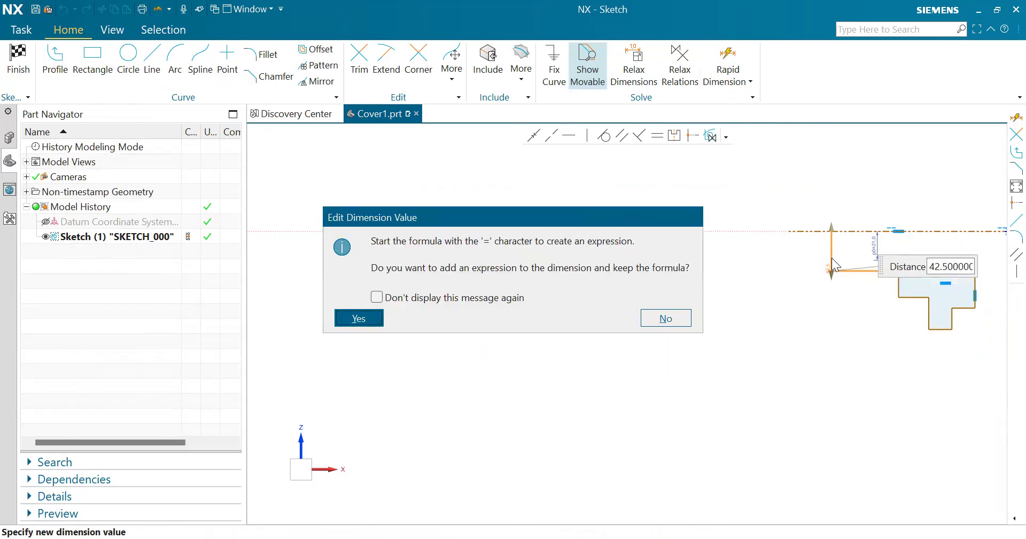
left_click(655, 320)
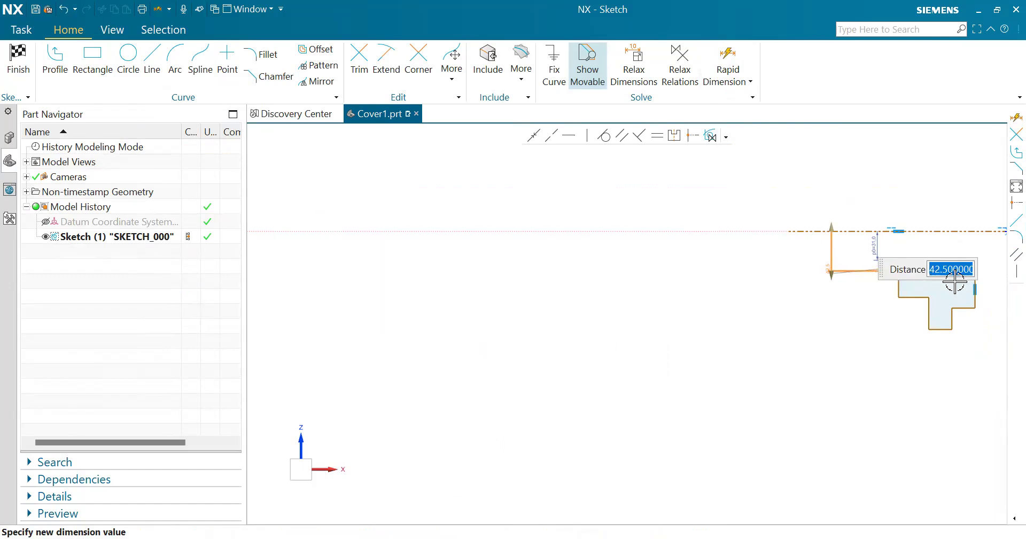
left_click(867, 339)
Move the bore dimension's text up to the middle of its dimension line and clear the selection.
scroll(883, 325, "up", 2)
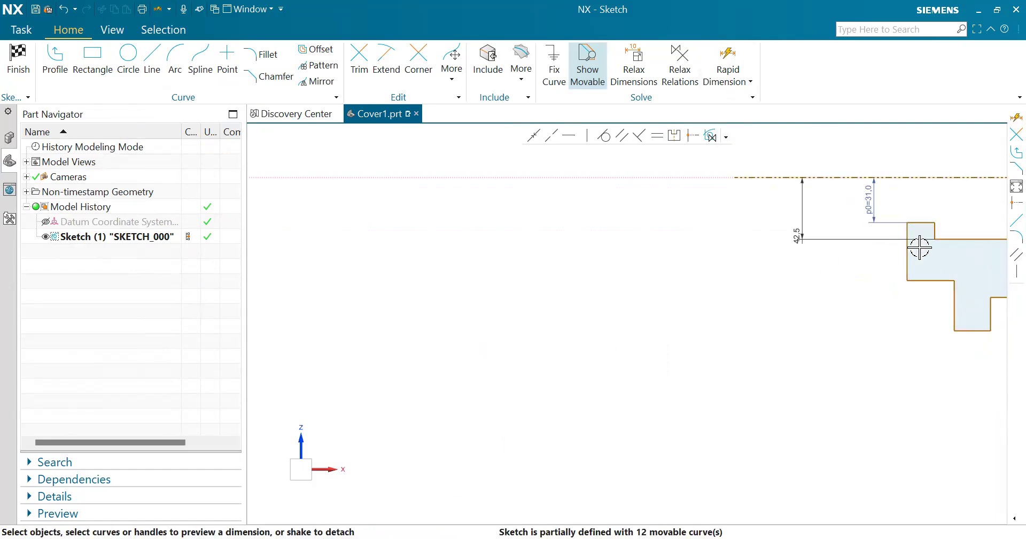
scroll(935, 197, "up", 2)
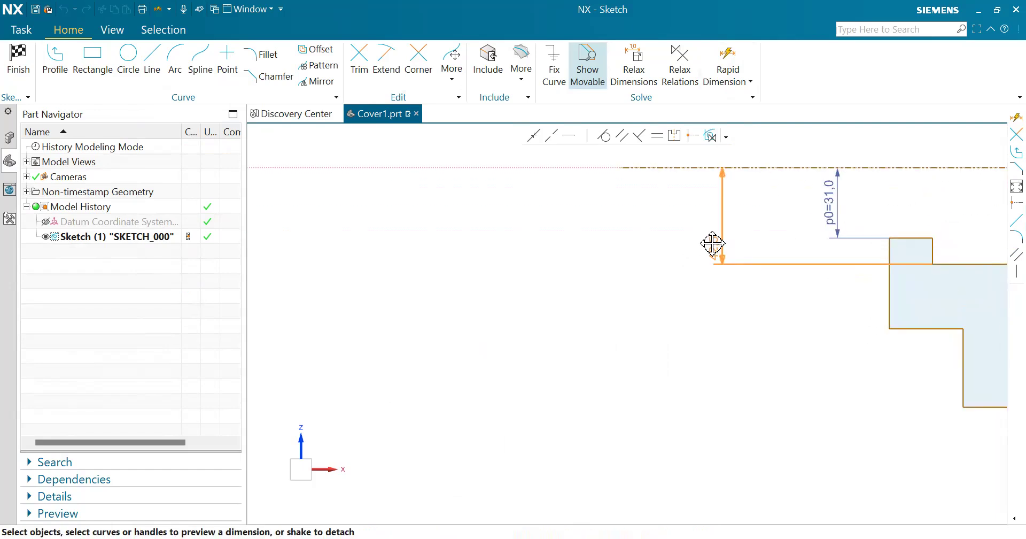
left_click(707, 210)
scroll(941, 326, "down", 2)
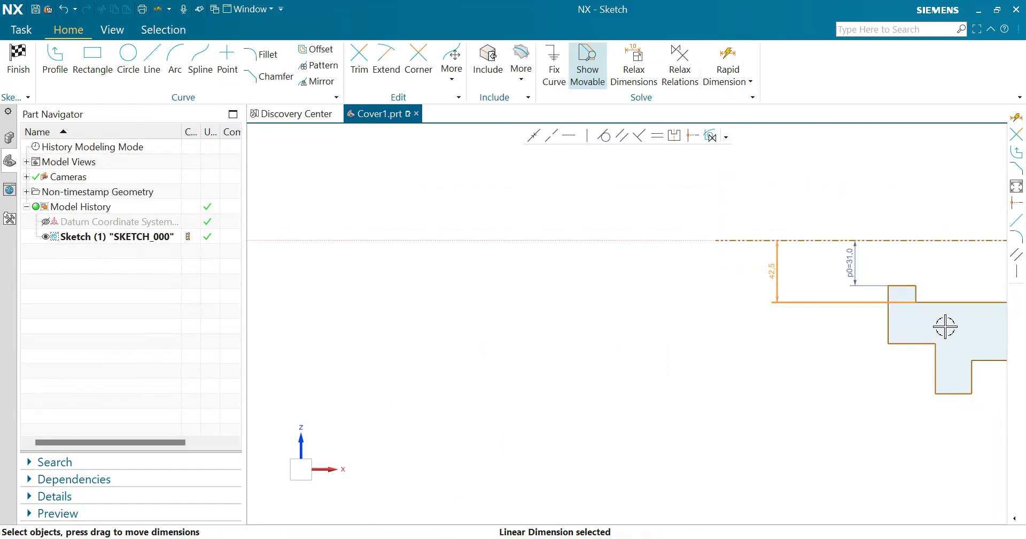
scroll(945, 327, "down", 2)
left_click(904, 369)
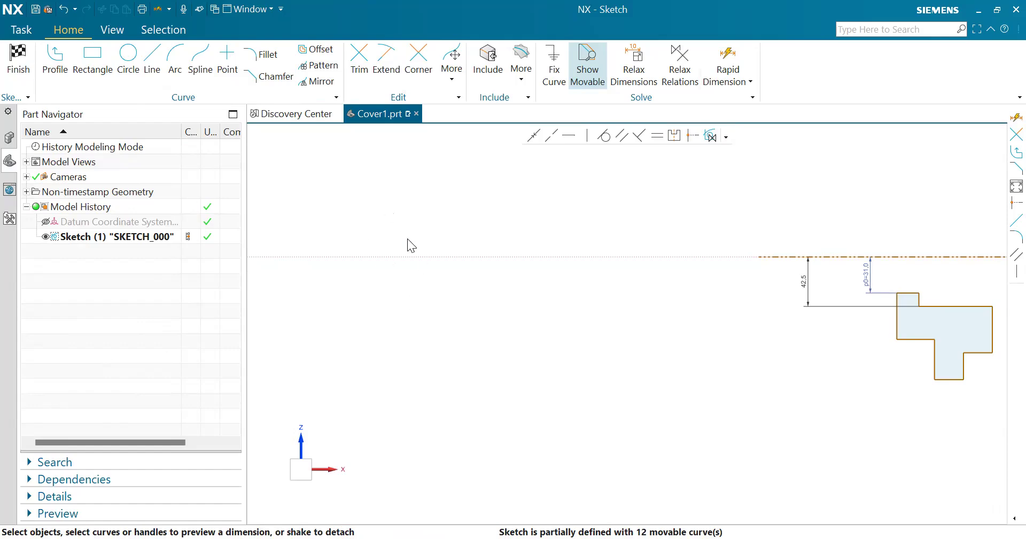
Switch to the cover drawing in Snipping Tool, examine the lower hatched section between bore and flange, and return to NX.
key("alt+Tab")
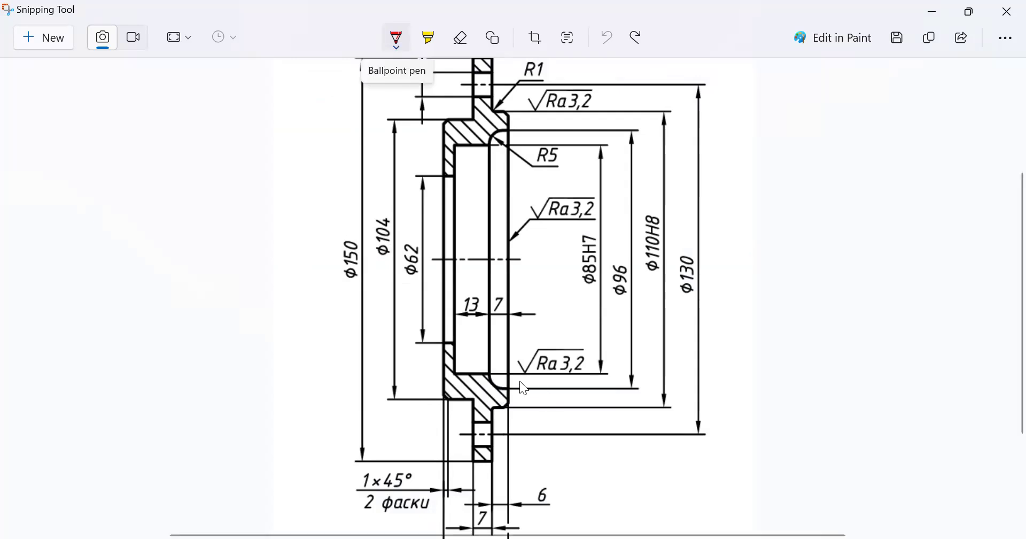
left_click_drag(512, 379, 433, 386)
left_click_drag(512, 368, 505, 380)
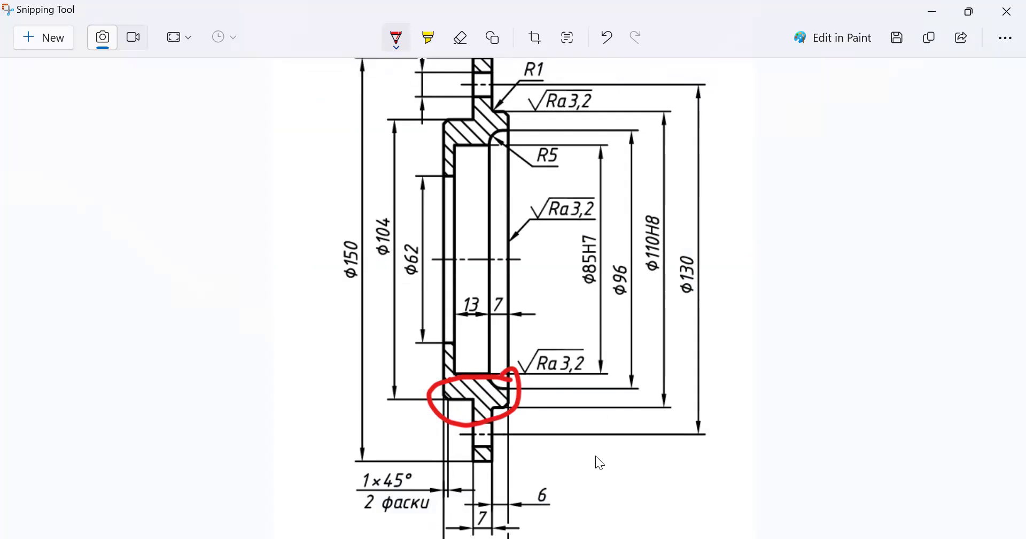
key("ctrl+z")
key("ctrl+z")
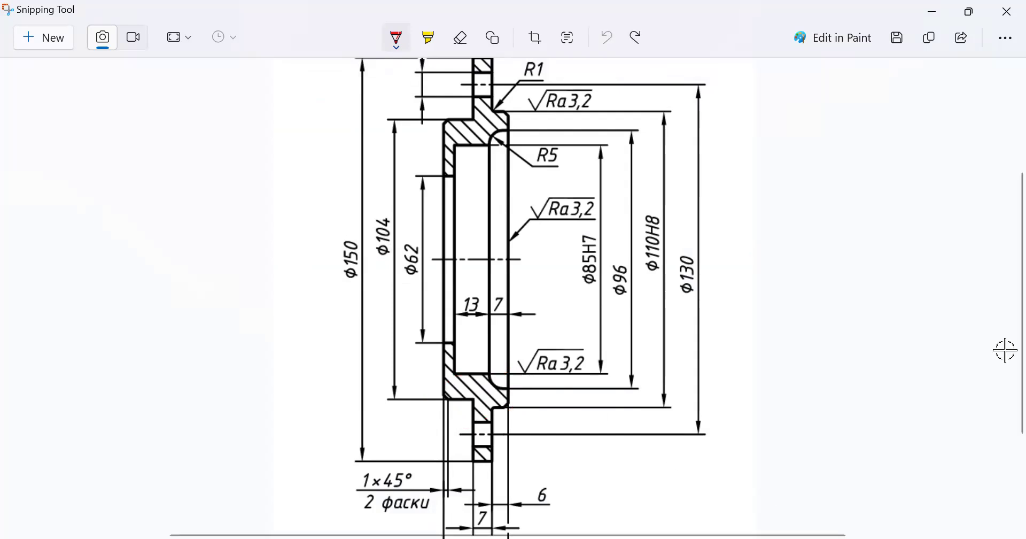
key("alt+Tab")
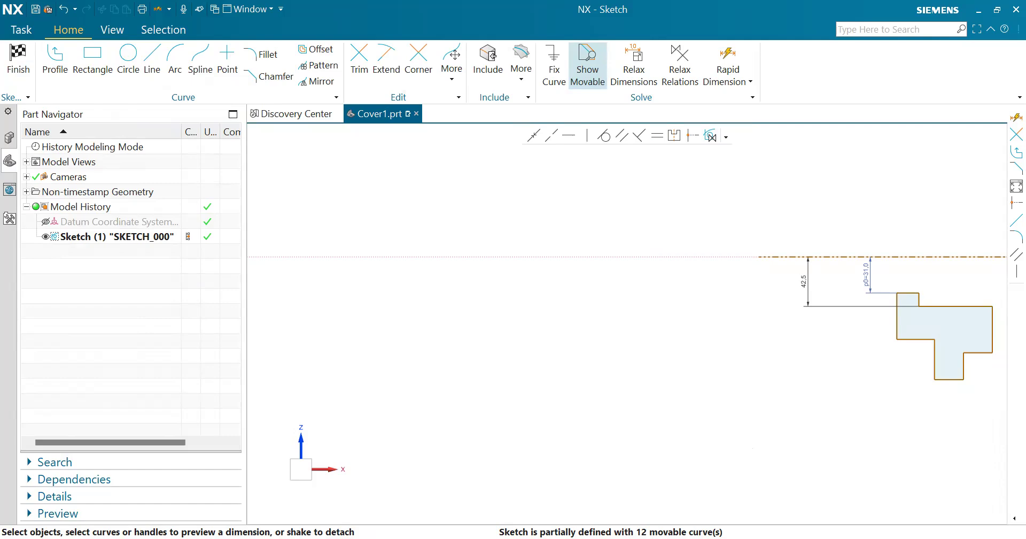
key("alt+Tab")
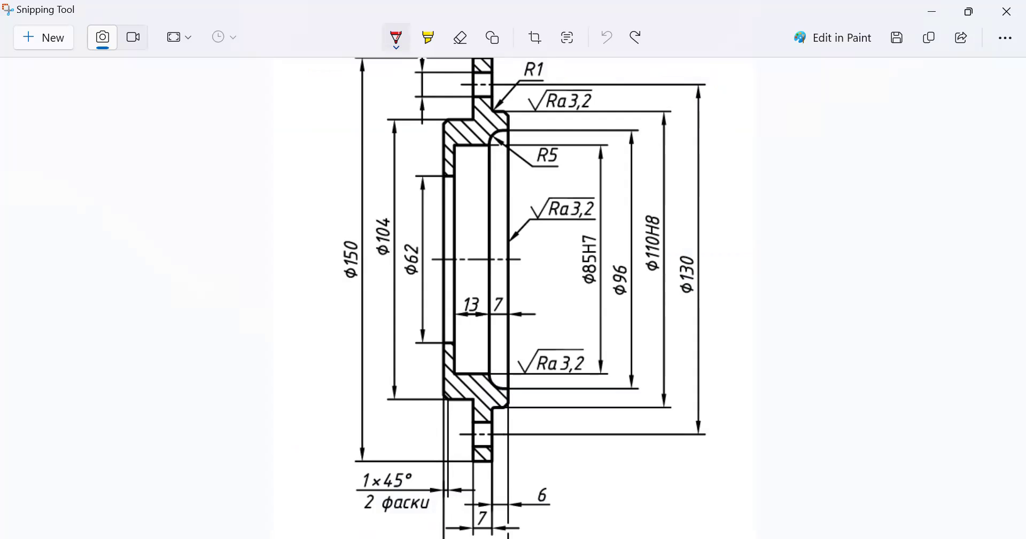
key("alt+Tab")
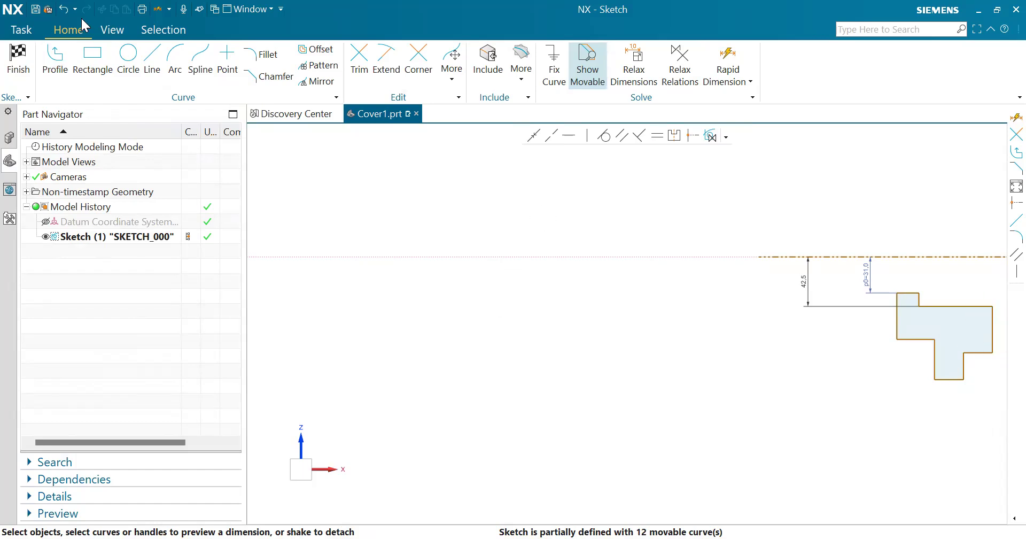
Trim away the profile's vertical end line nearest the sketch's vertical axis.
left_click(354, 66)
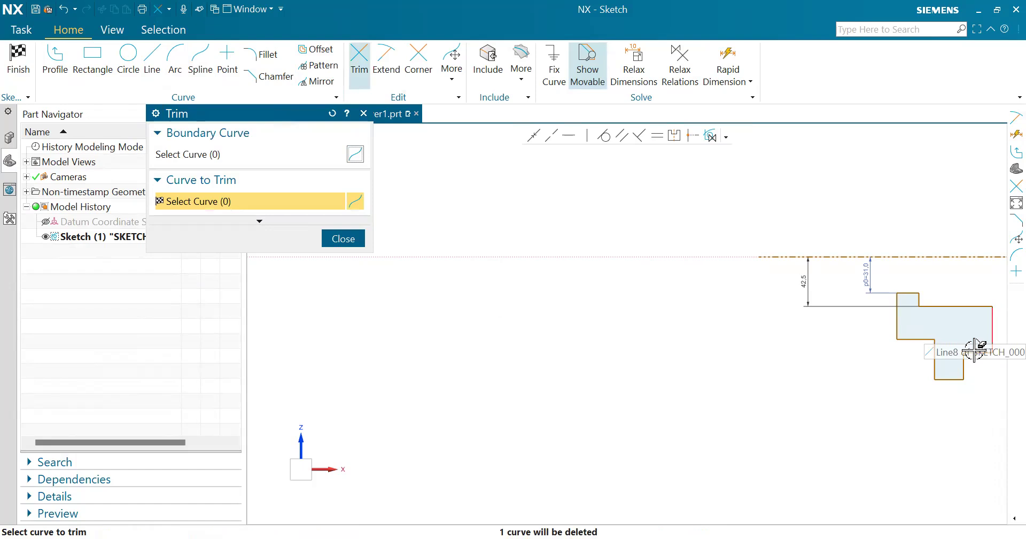
left_click(991, 326)
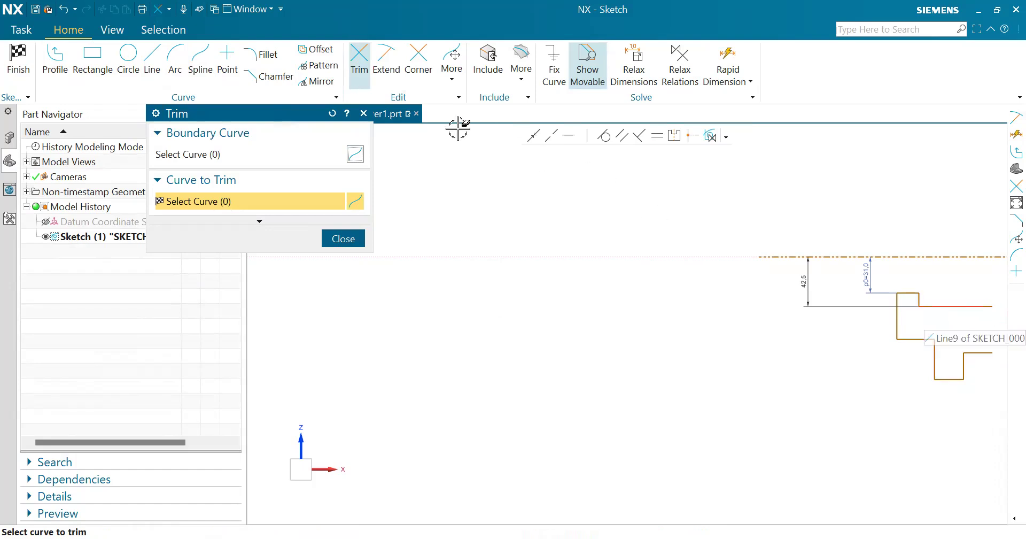
left_click(364, 113)
Close the profile's open end with connected Profile lines forming a block about 27 mm wide and a short vertical step up to the bore edge.
left_click(54, 68)
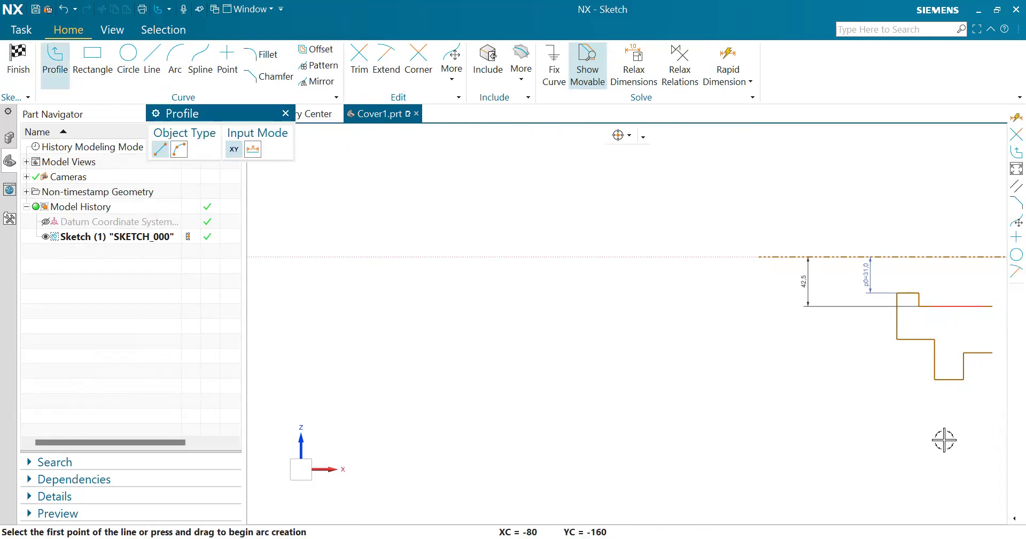
scroll(955, 415, "down", 5)
scroll(984, 395, "up", 5)
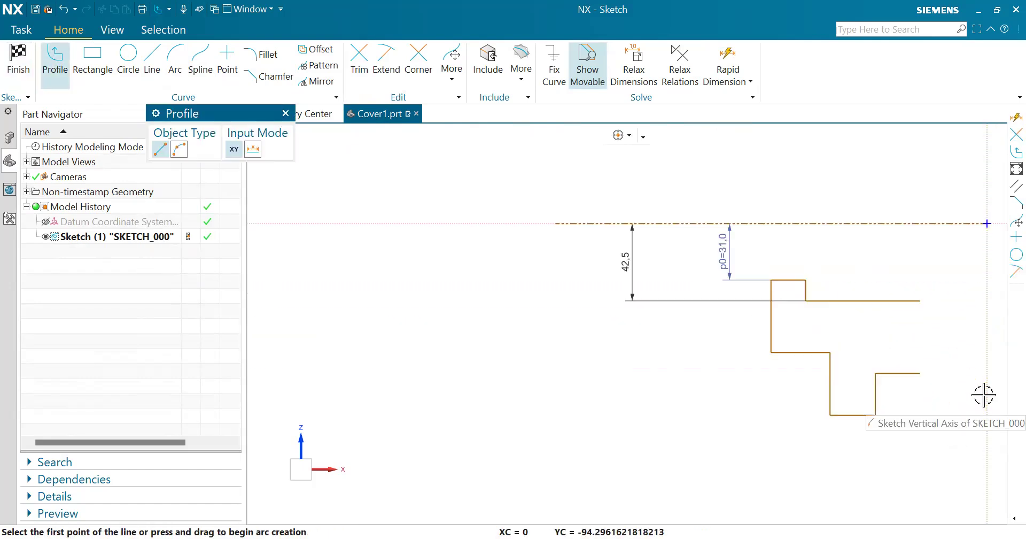
left_click(921, 372)
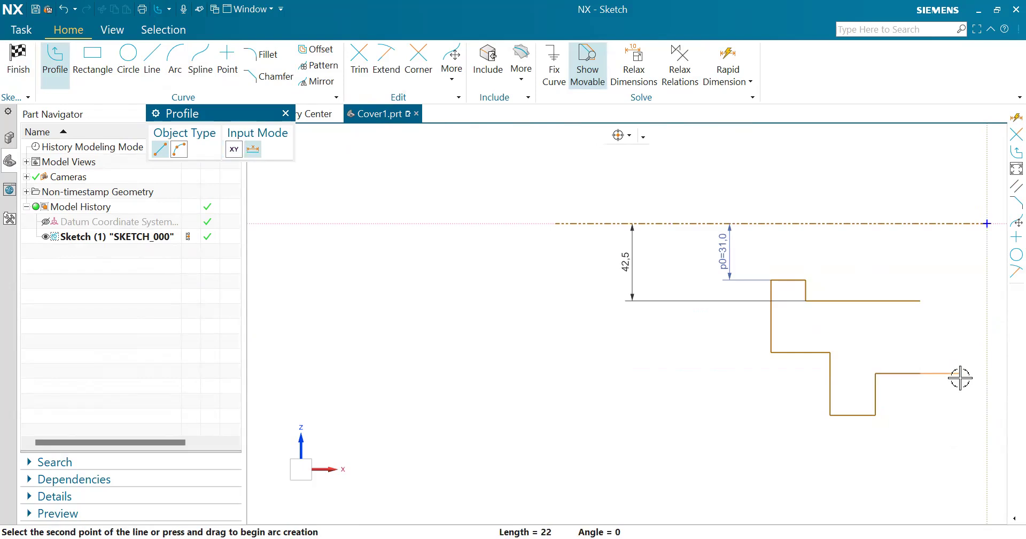
left_click(969, 375)
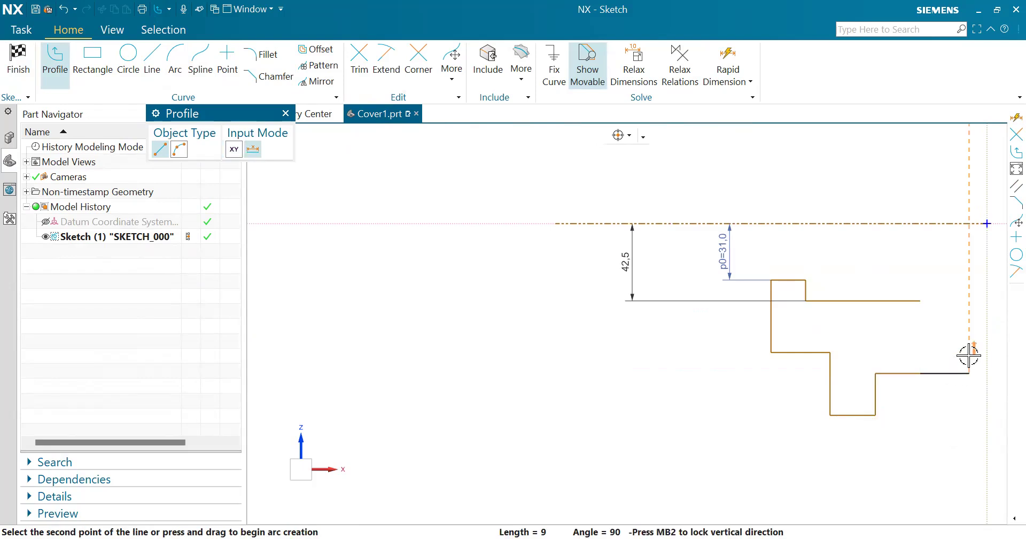
left_click(968, 317)
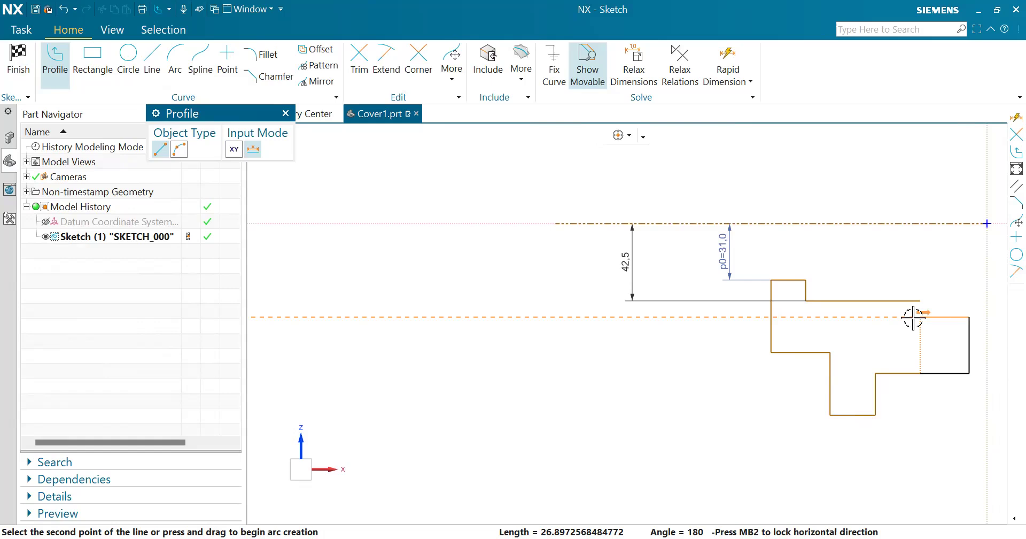
left_click(920, 317)
left_click(920, 300)
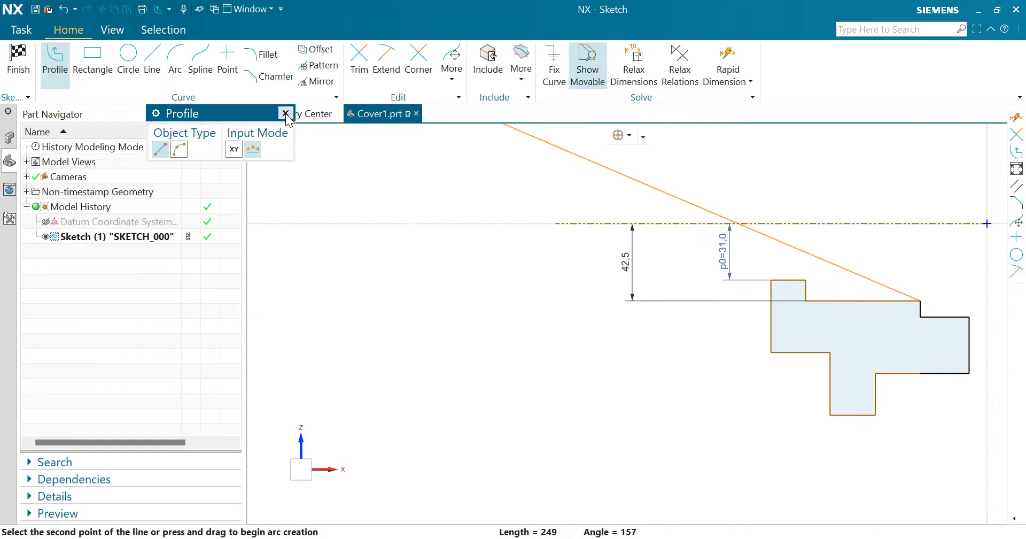
left_click(286, 113)
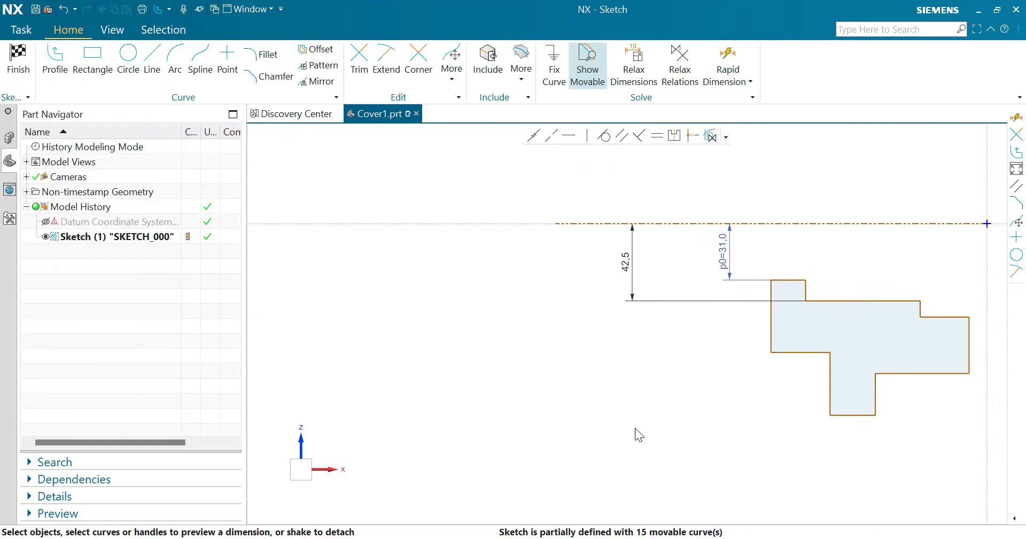
Switch to the cover drawing in Snipping Tool, examine the rounded step beside the bore, and undo the stray pen mark.
key("alt+Tab")
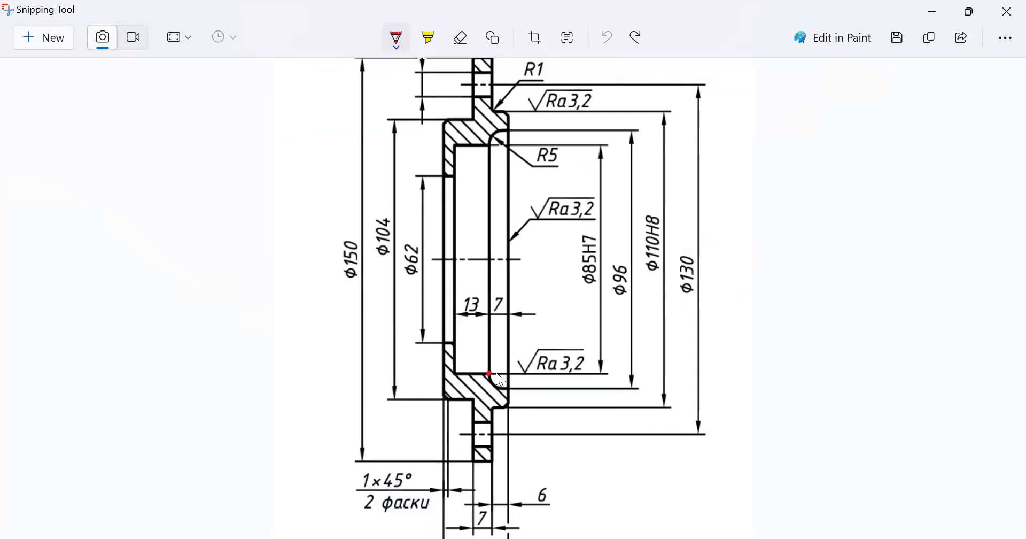
left_click_drag(506, 382, 510, 395)
key("ctrl+z")
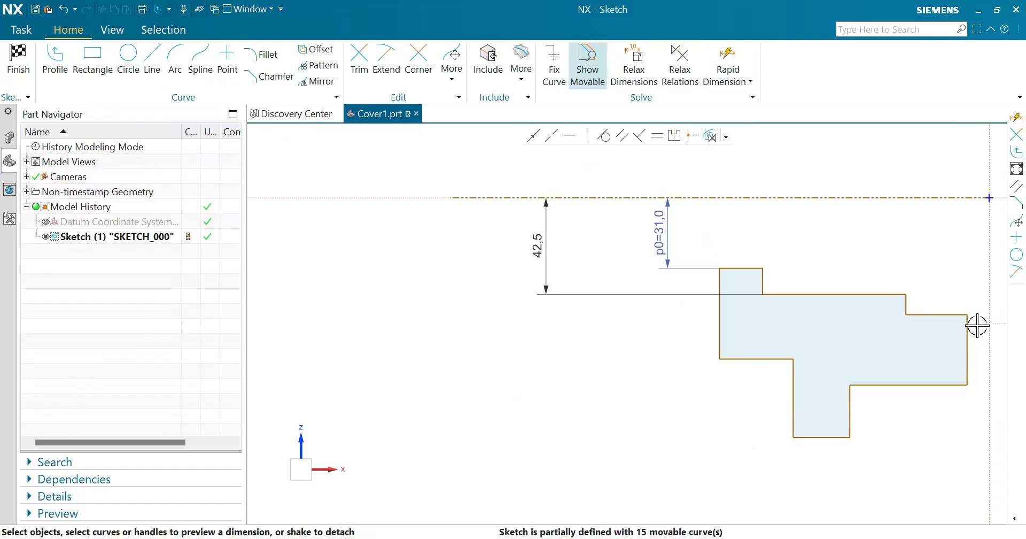
In NX, add a vertical Rapid Dimension between the reference axis and the new block's upper horizontal edge.
mouse_move(974, 323)
left_mouse_down()
mouse_move(914, 307)
mouse_move(782, 417)
left_mouse_up()
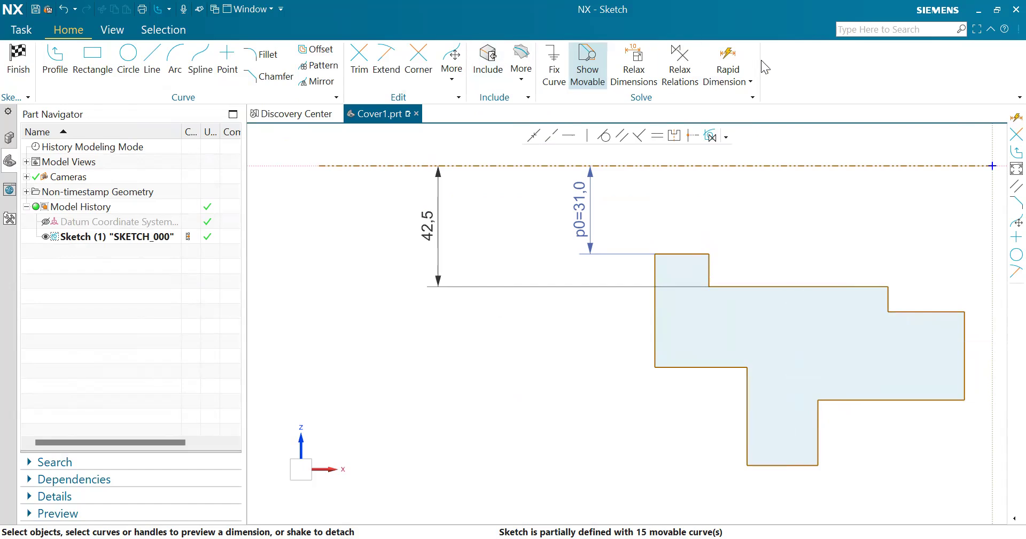
left_click(734, 59)
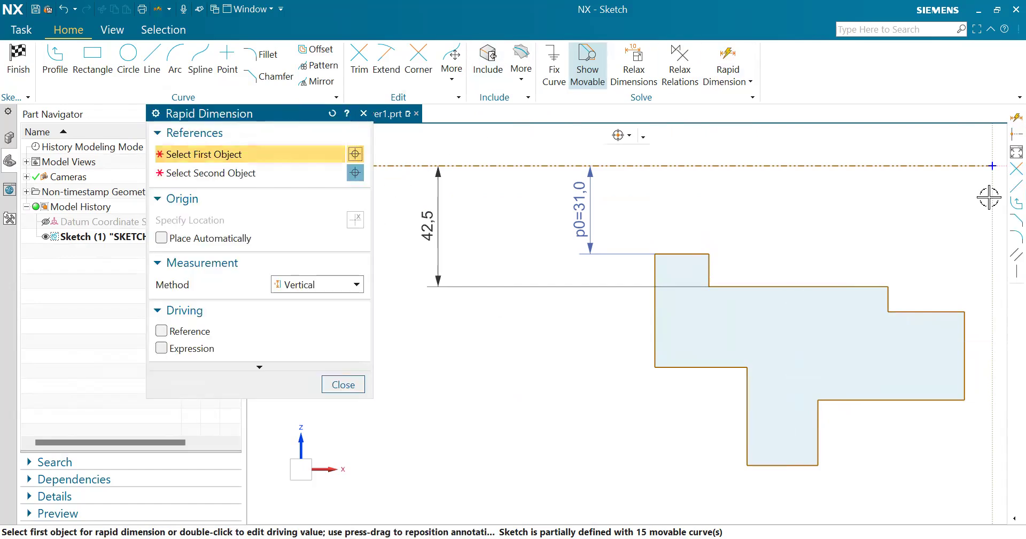
left_click(944, 166)
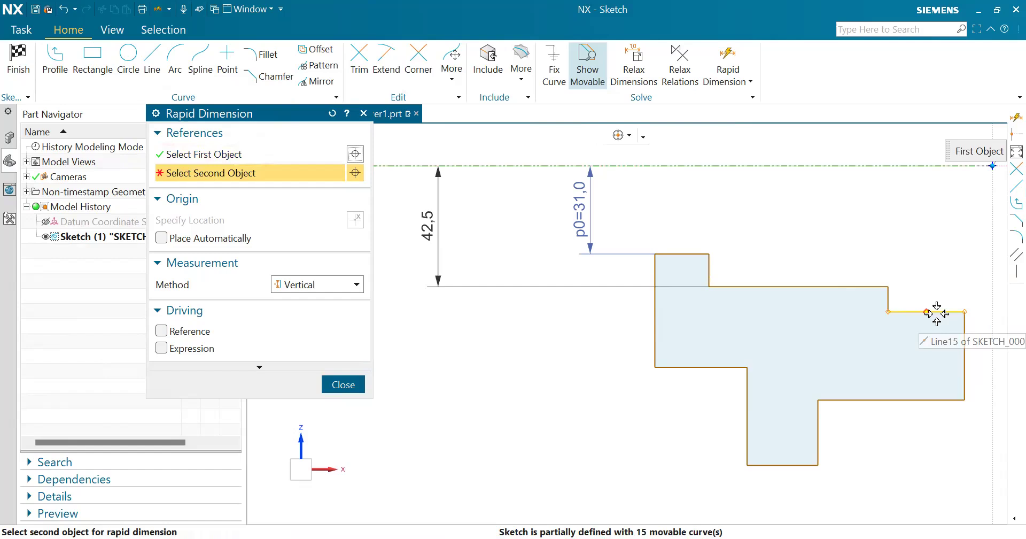
left_click(930, 312)
left_click(413, 256)
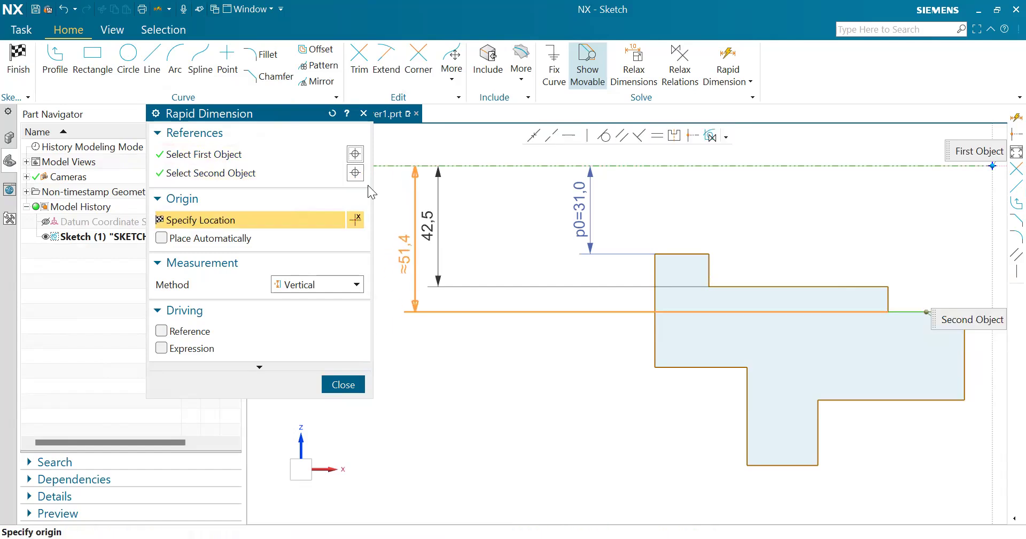
left_click(363, 114)
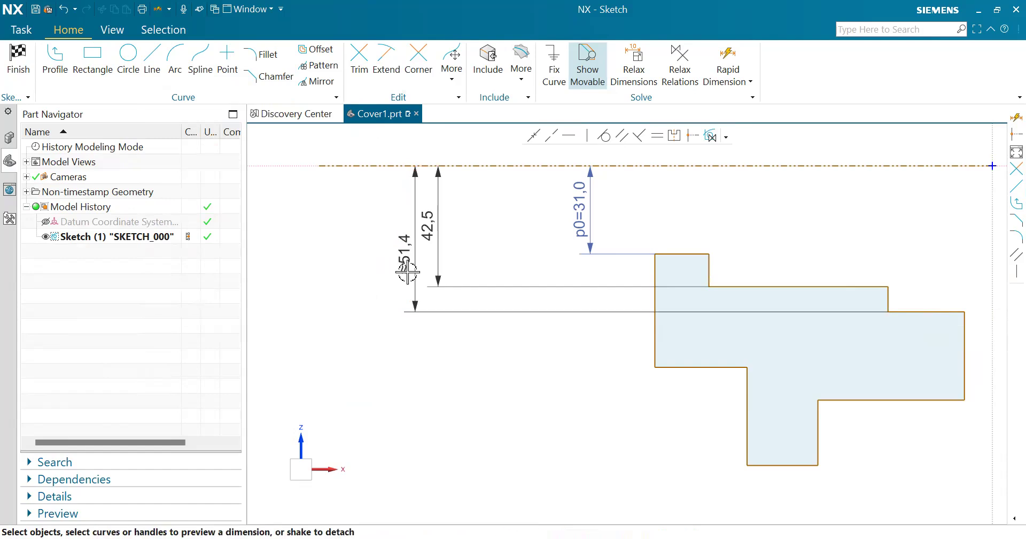
Set the axis-to-step-edge distance to 96/2 without keeping the formula as an expression, and suppress the formula question for future edits.
double_click(408, 265)
type("96/2")
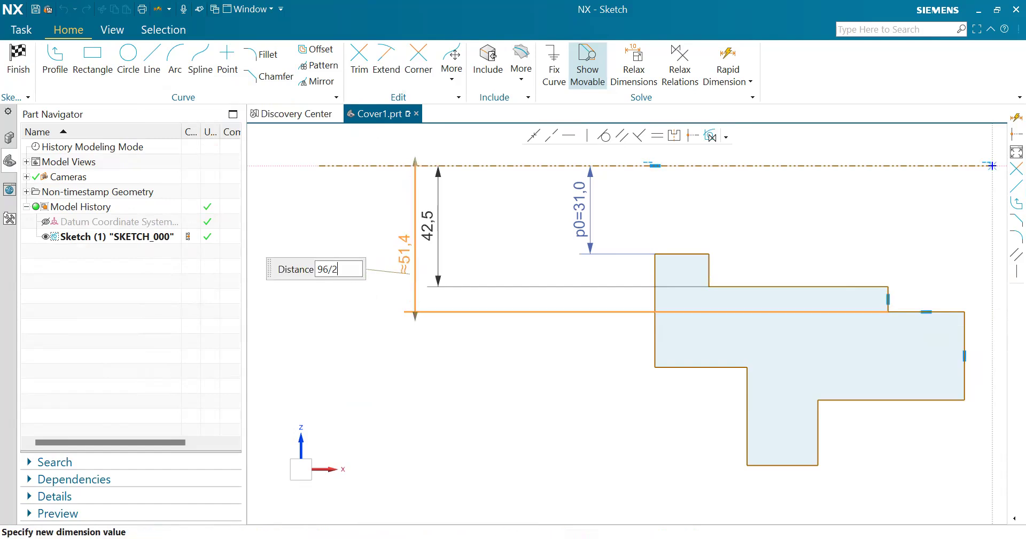
key("Return")
left_click(377, 297)
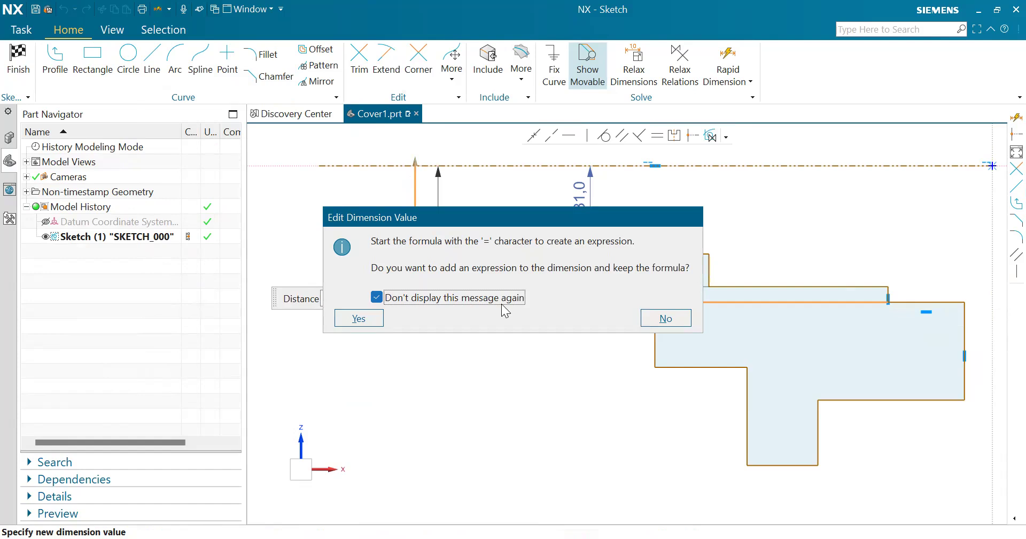
left_click(679, 319)
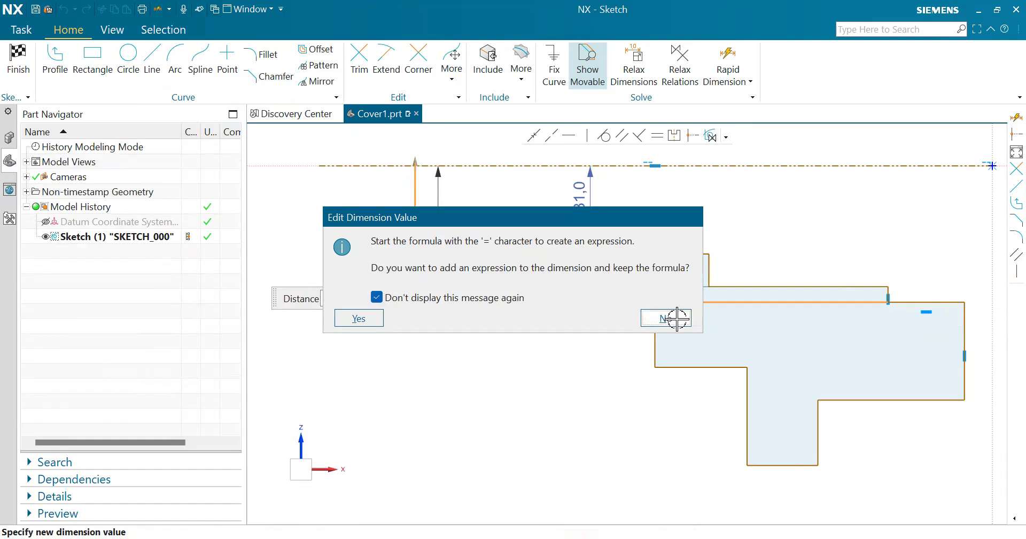
scroll(622, 394, "down", 1)
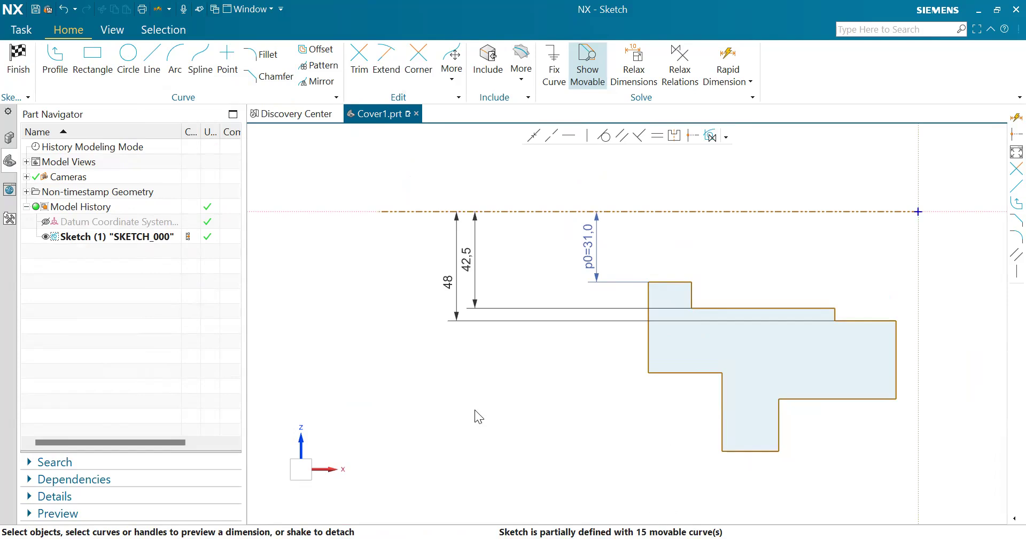
Check the cover drawing in Snipping Tool, return to NX and add a vertical dimension from the axis to the narrow hub's lower edge.
key("alt+Tab")
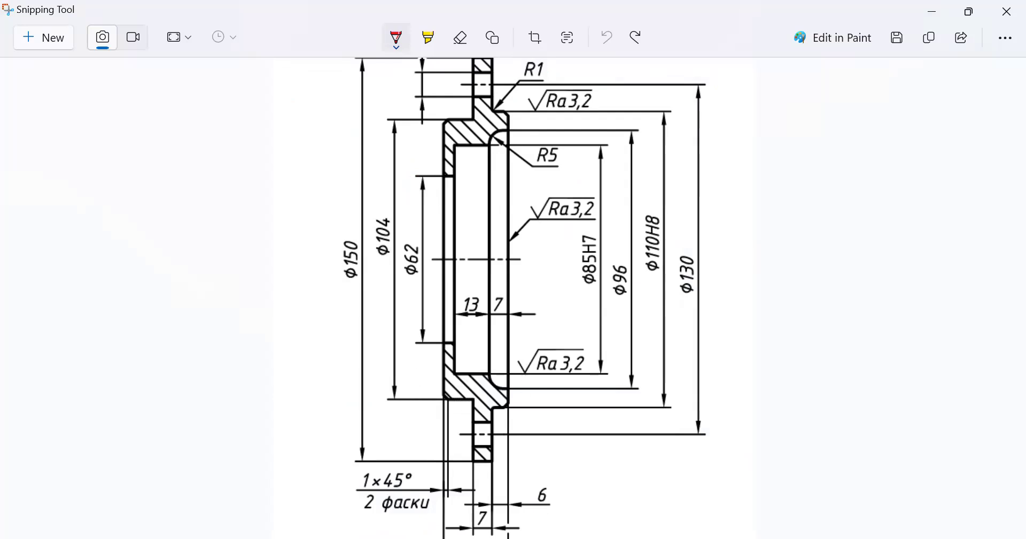
key("alt+Tab")
left_click(729, 54)
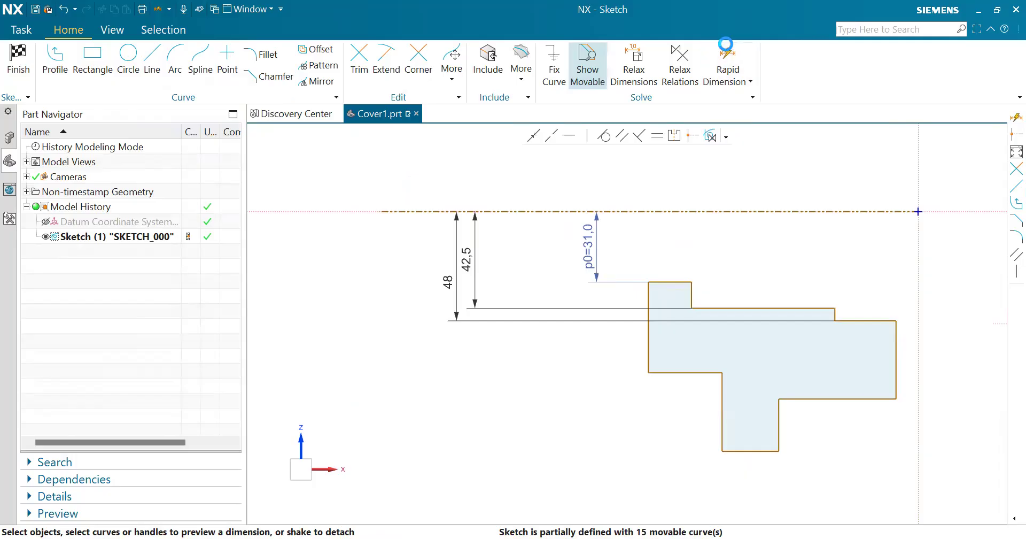
left_click(679, 211)
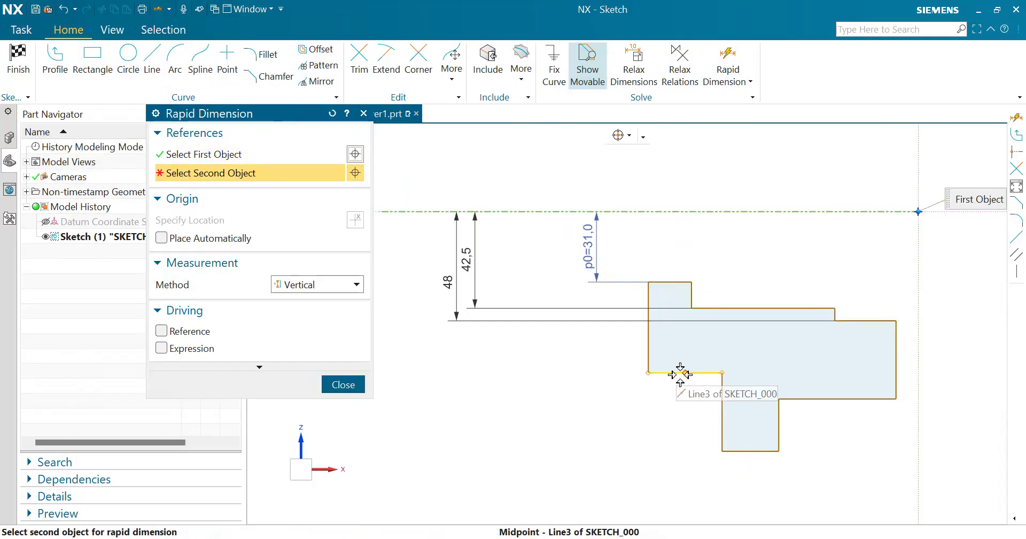
left_click(685, 373)
left_click(417, 305)
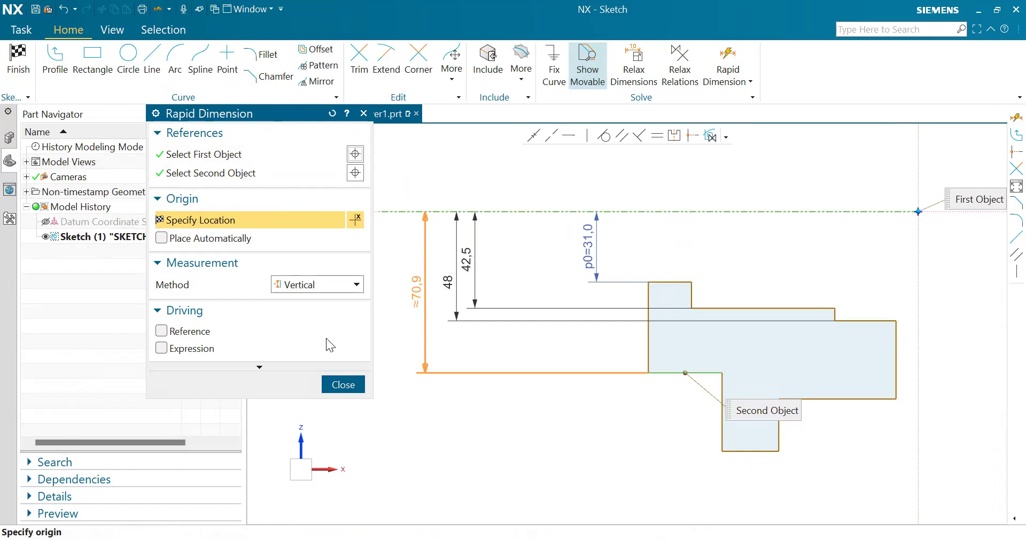
left_click(364, 114)
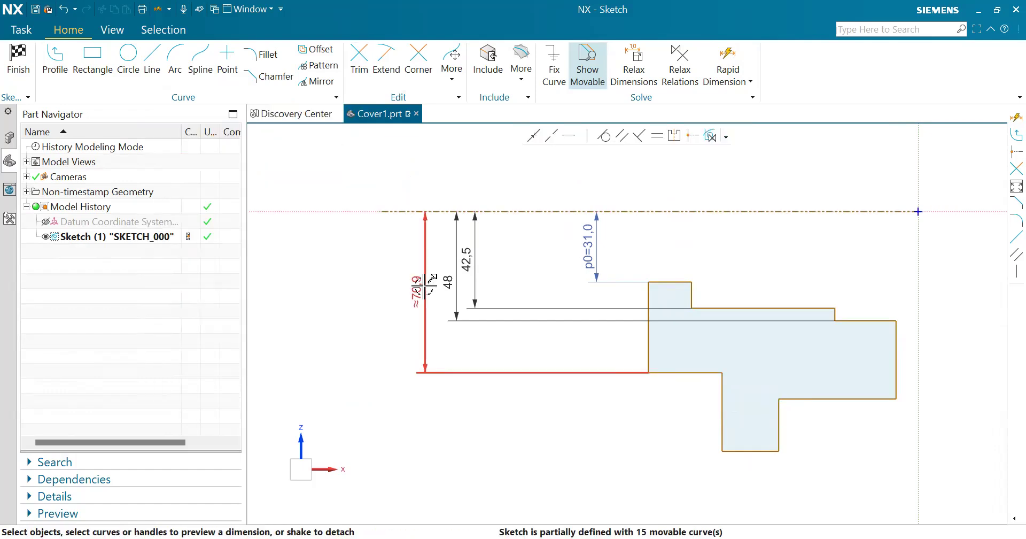
Set the distance from the axis to the narrow hub's lower edge to 104/2.
double_click(425, 285)
type("10")
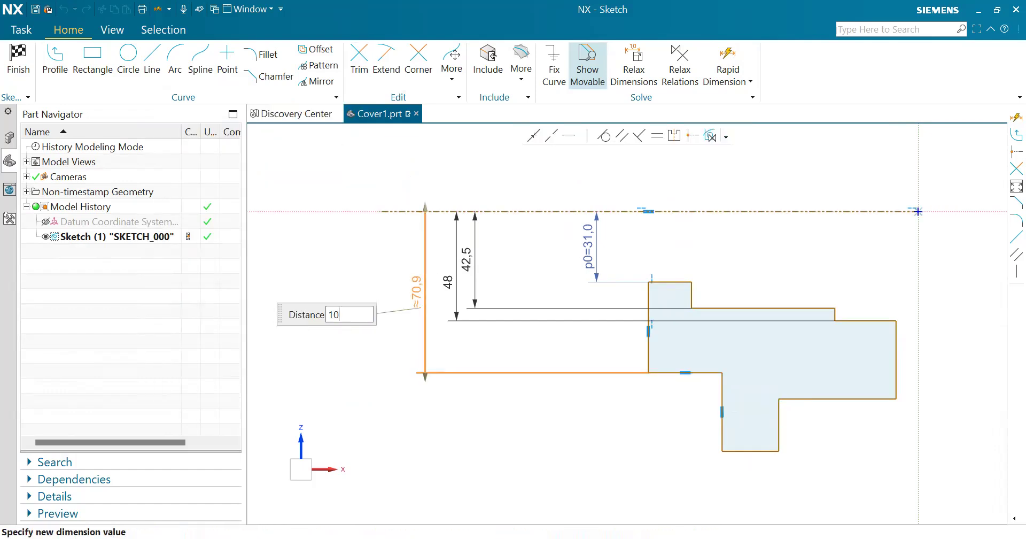
type("4/2")
key("Return")
key("Return")
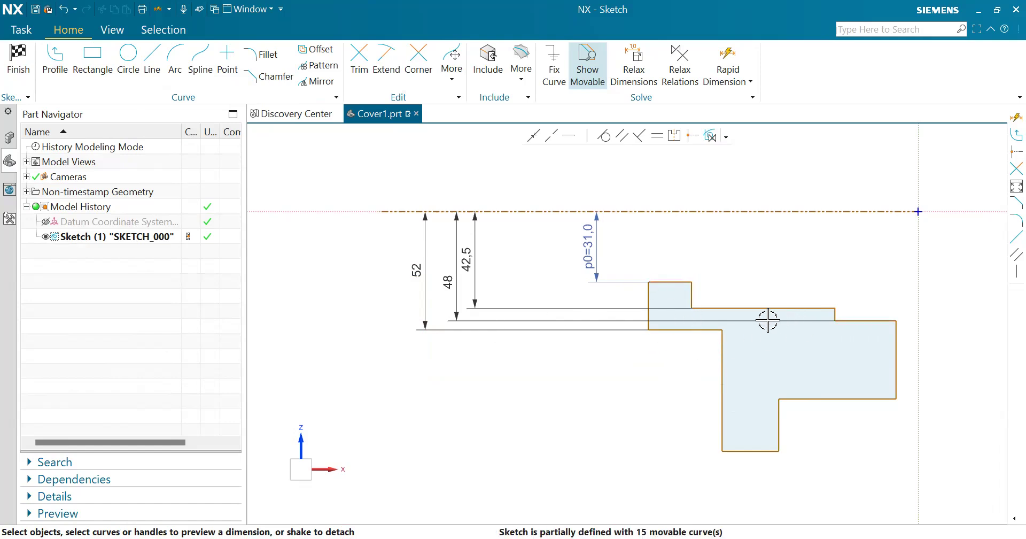
Recheck the drawing in Snipping Tool, return to NX and add vertical dimensions from the axis to the new block's lower edge and the flange's outer edge.
scroll(882, 351, "up", 1)
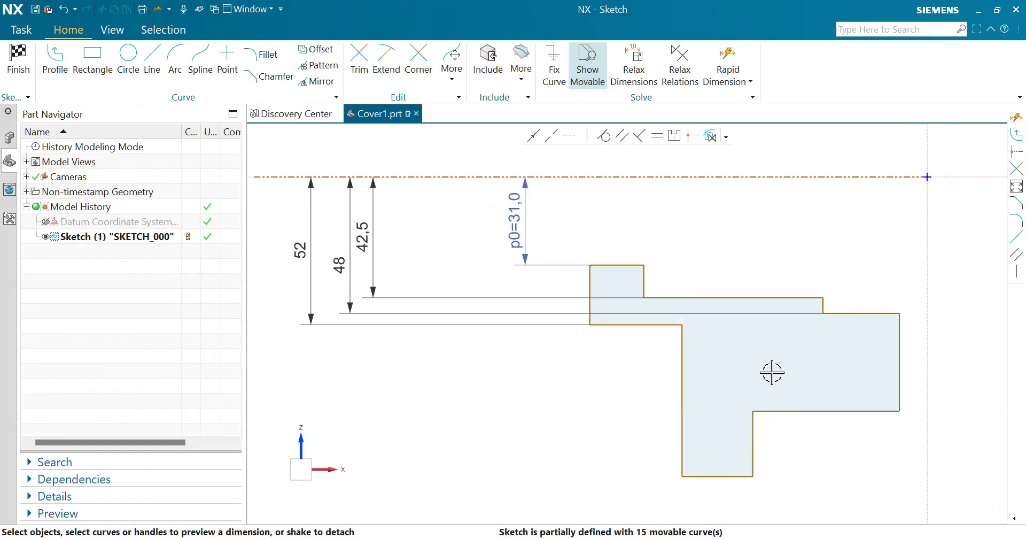
scroll(788, 337, "down", 1)
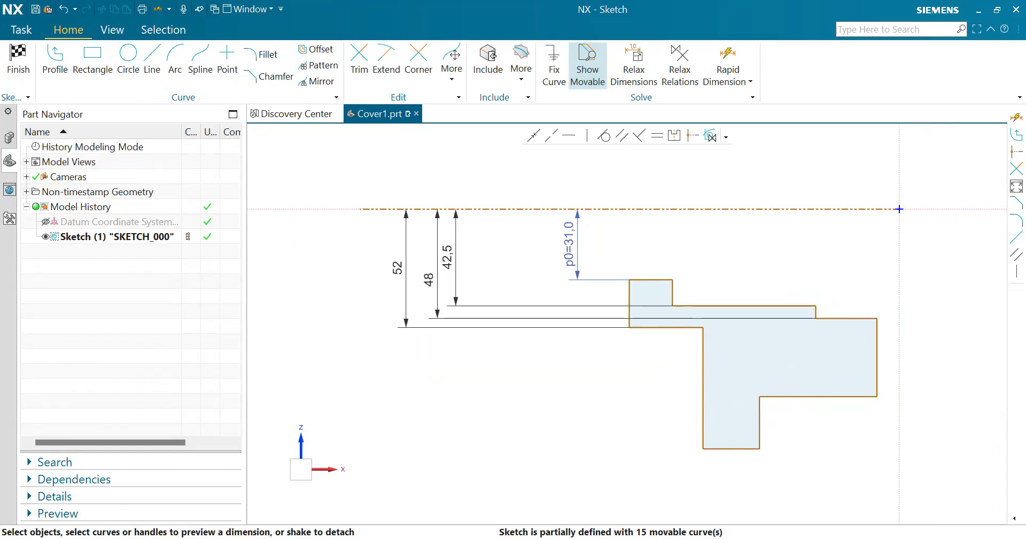
key("alt+Tab")
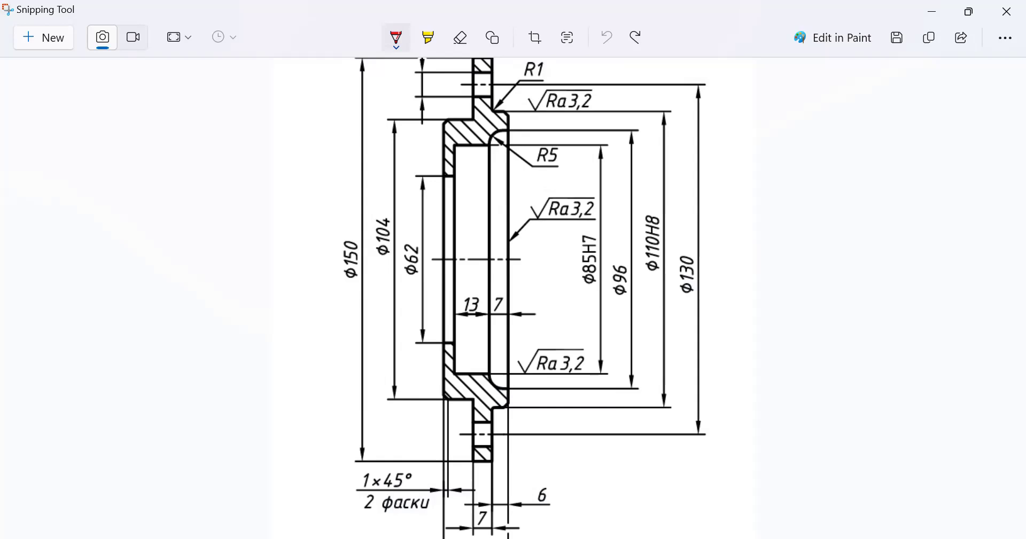
key("alt+Tab")
left_click(712, 49)
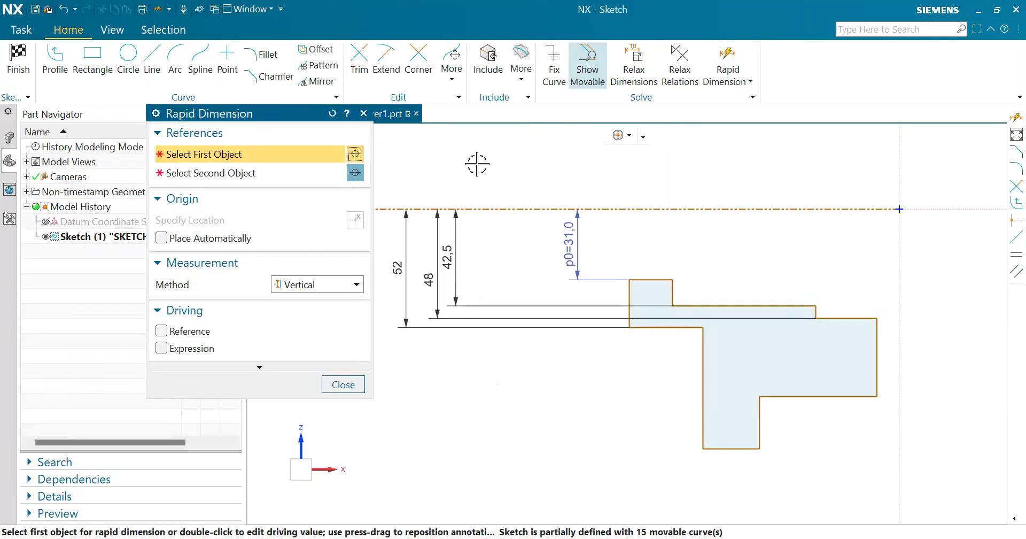
left_click(667, 207)
left_click(842, 400)
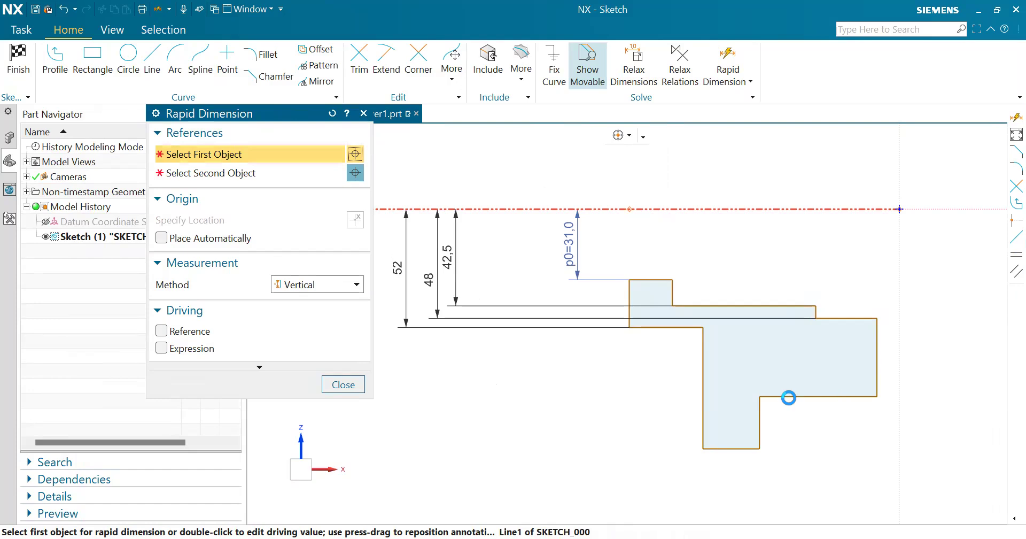
left_click(508, 293)
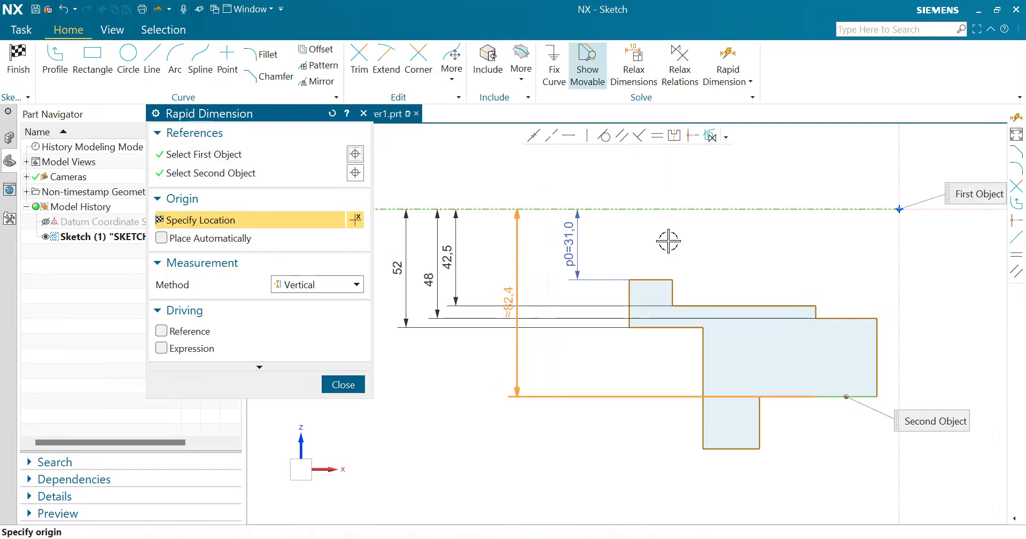
left_click(730, 451)
left_click(481, 384)
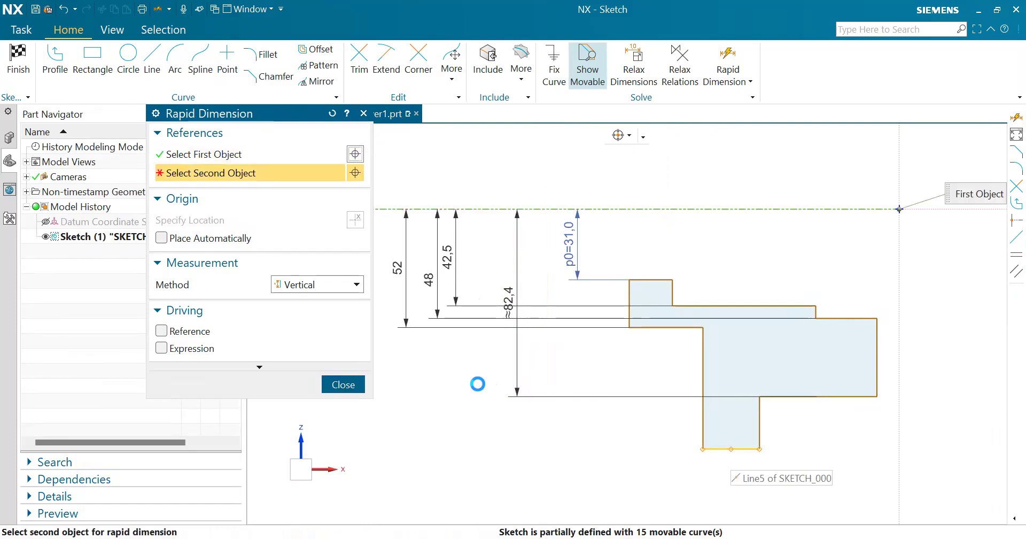
left_click(363, 114)
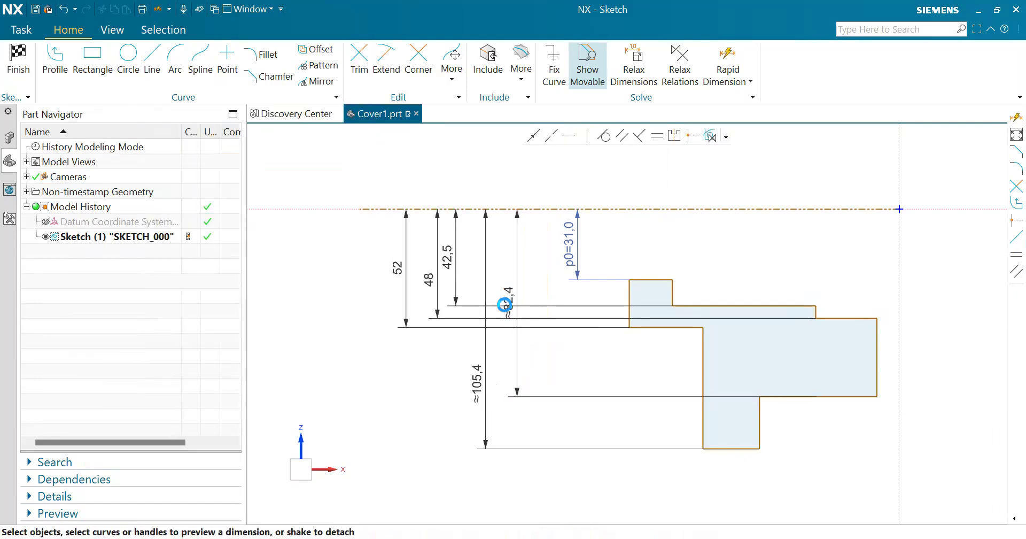
Set the distance from the axis to the block's lower edge to 110/2 and to the flange's outer edge to 150/2.
double_click(504, 304)
type("110/2")
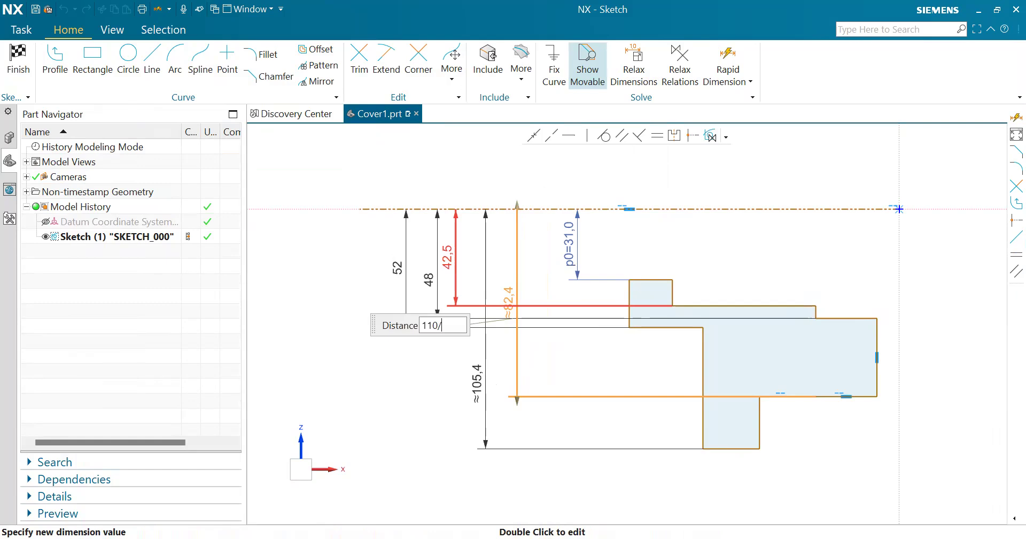
key("Return")
double_click(482, 401)
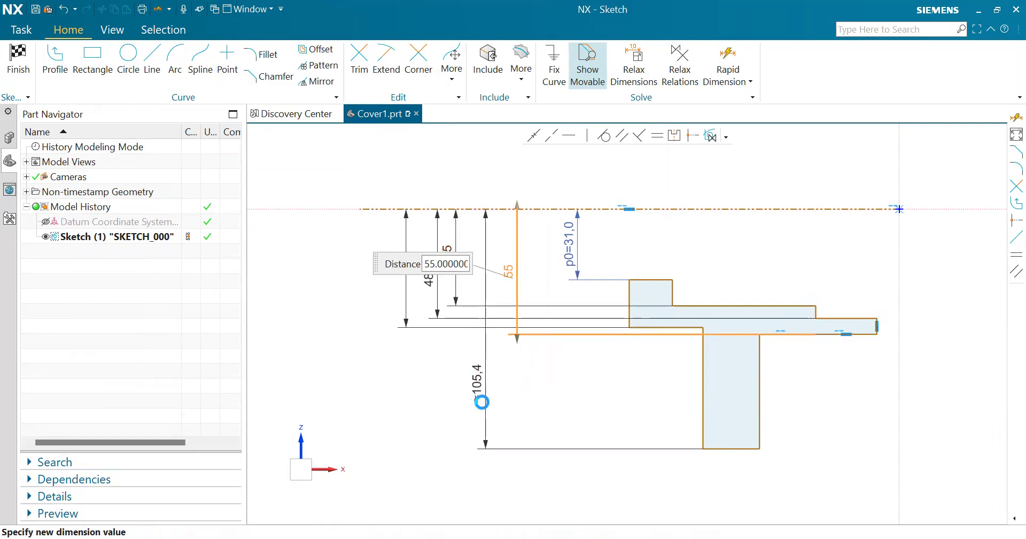
type("15")
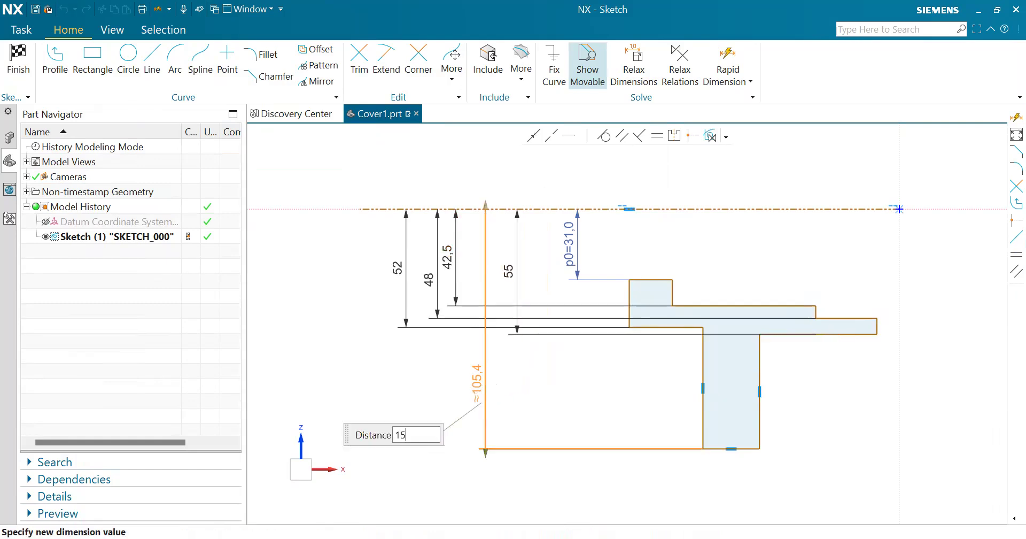
type("0/2")
key("Return")
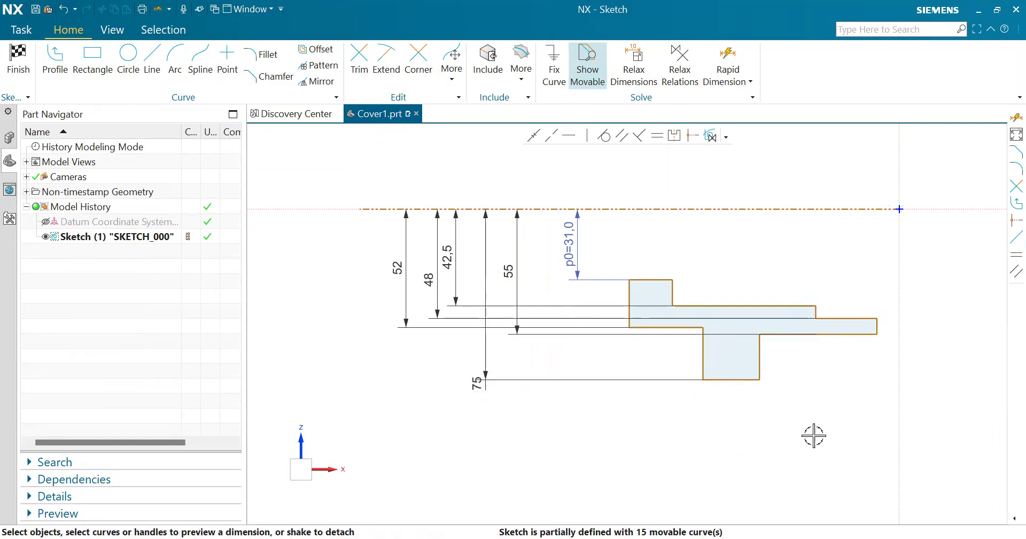
Check the cover drawing in Snipping Tool, return to NX and add a horizontal dimension between the bore's end step and the profile's right end.
scroll(824, 422, "up", 2)
scroll(824, 422, "down", 3)
scroll(819, 408, "up", 2)
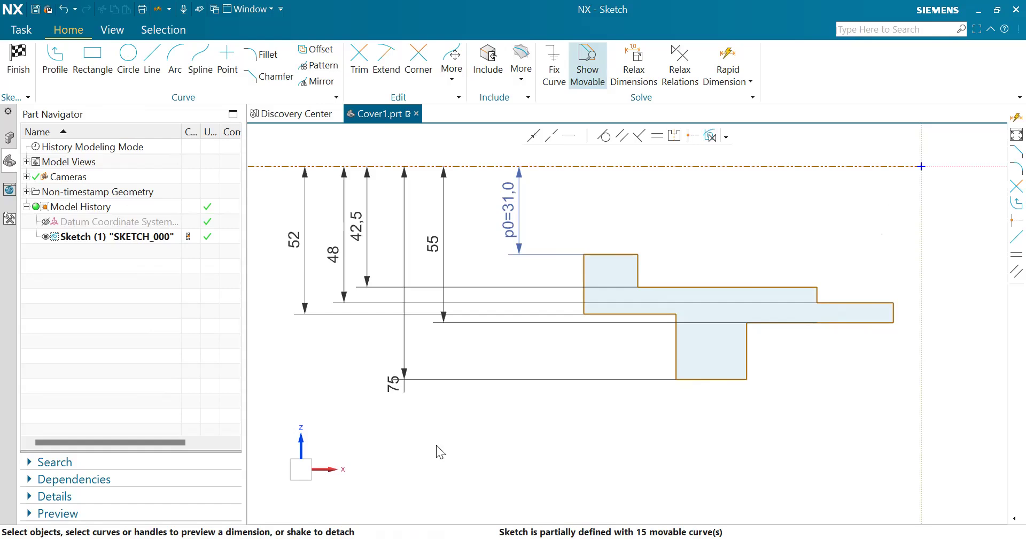
key("alt+Tab")
scroll(531, 486, "down", 1)
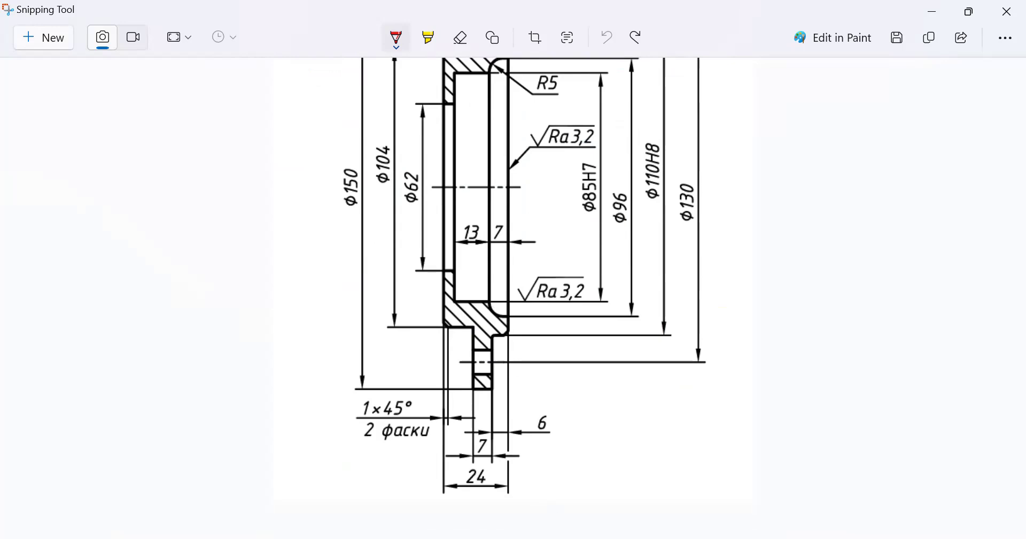
key("alt+Tab")
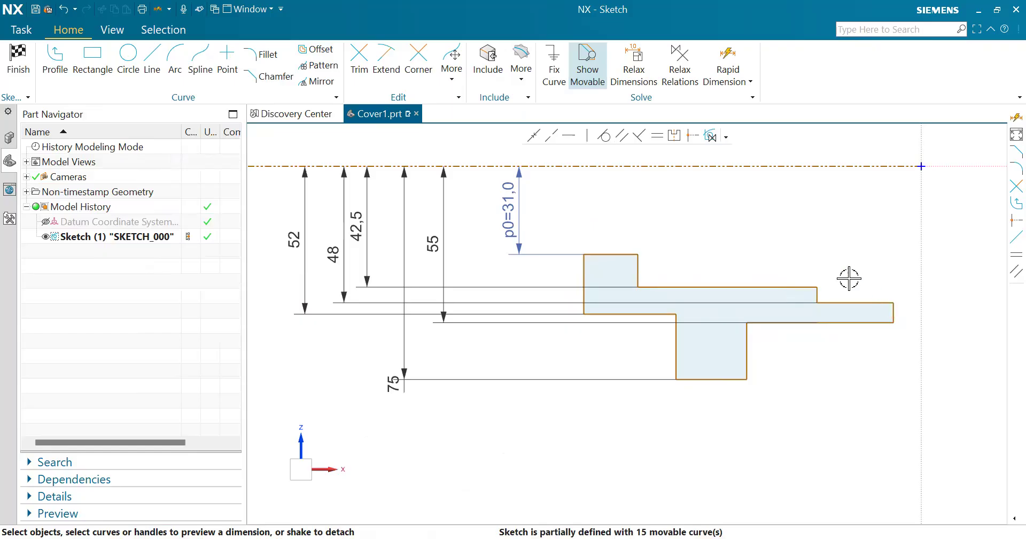
left_click(726, 52)
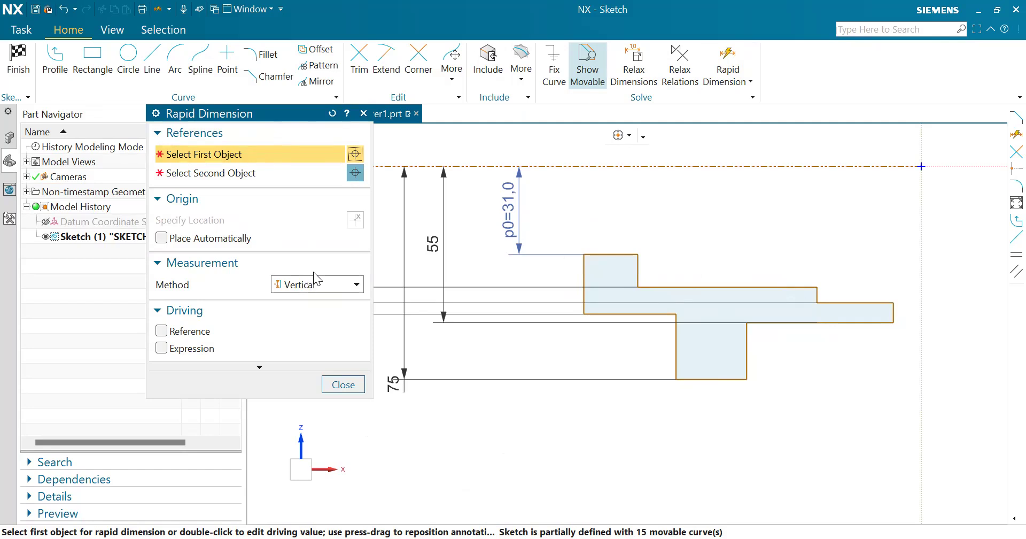
left_click(319, 285)
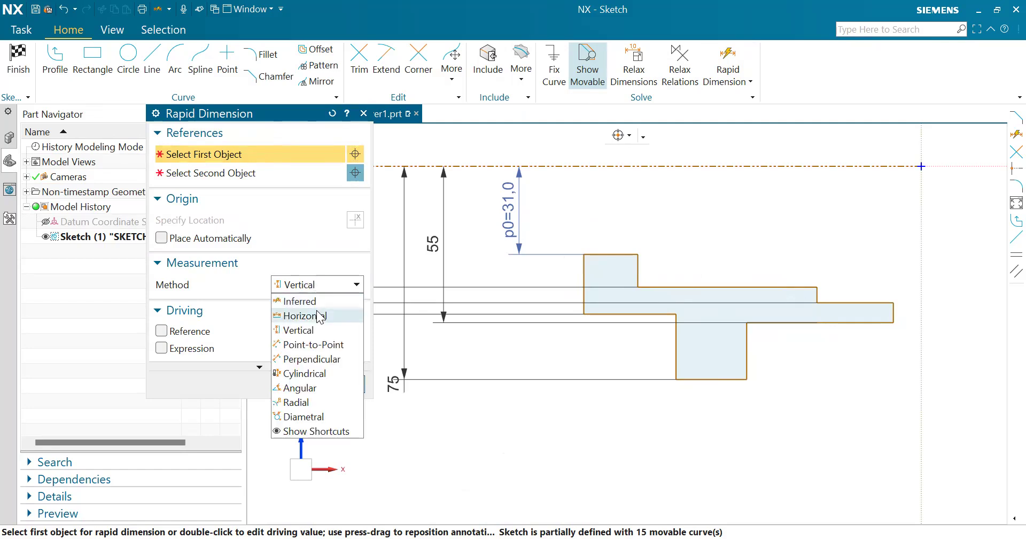
left_click(318, 316)
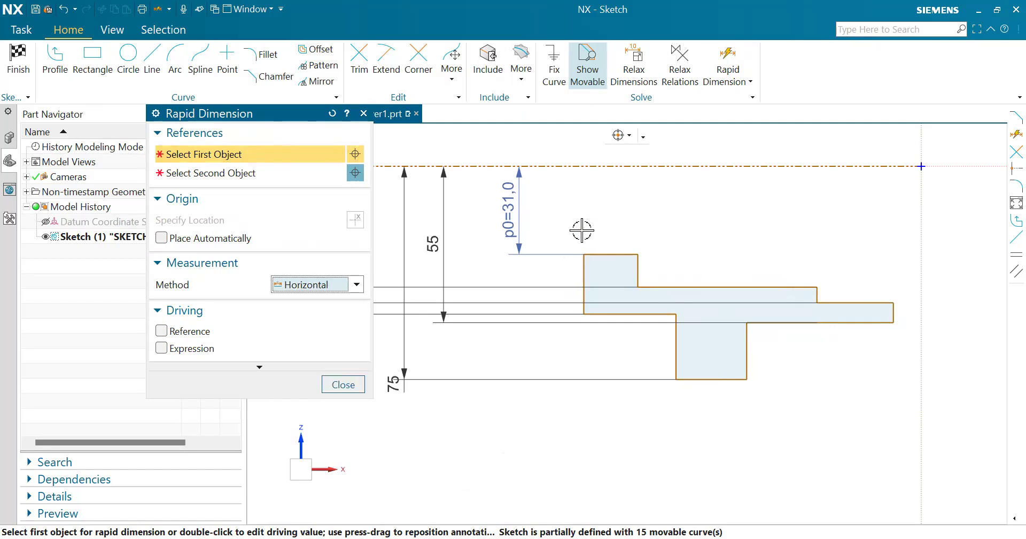
left_click(818, 294)
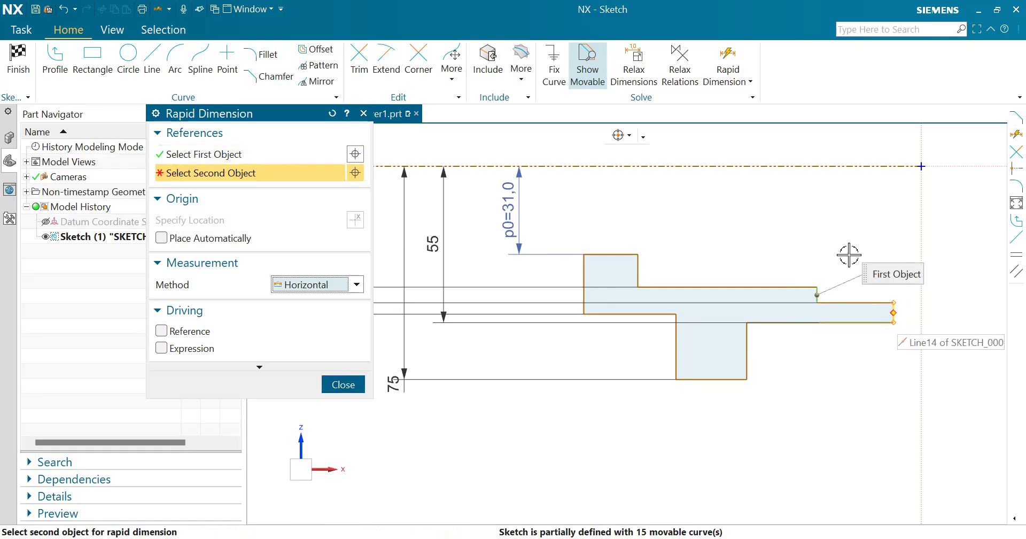
left_click(839, 235)
left_click(363, 114)
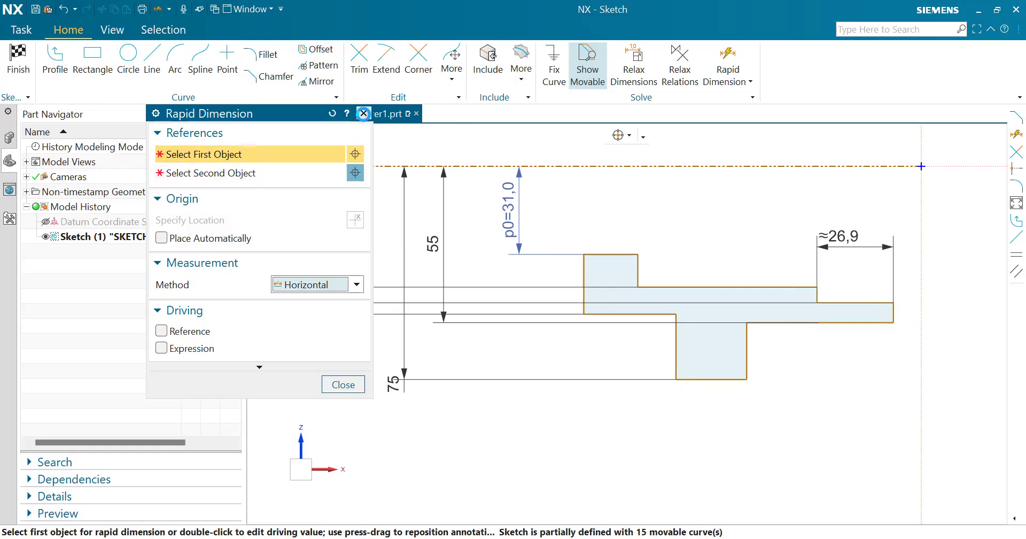
Recheck the drawing in Snipping Tool and, back in NX, set the width of the step at the profile's right end to 7 mm.
double_click(842, 247)
type("6")
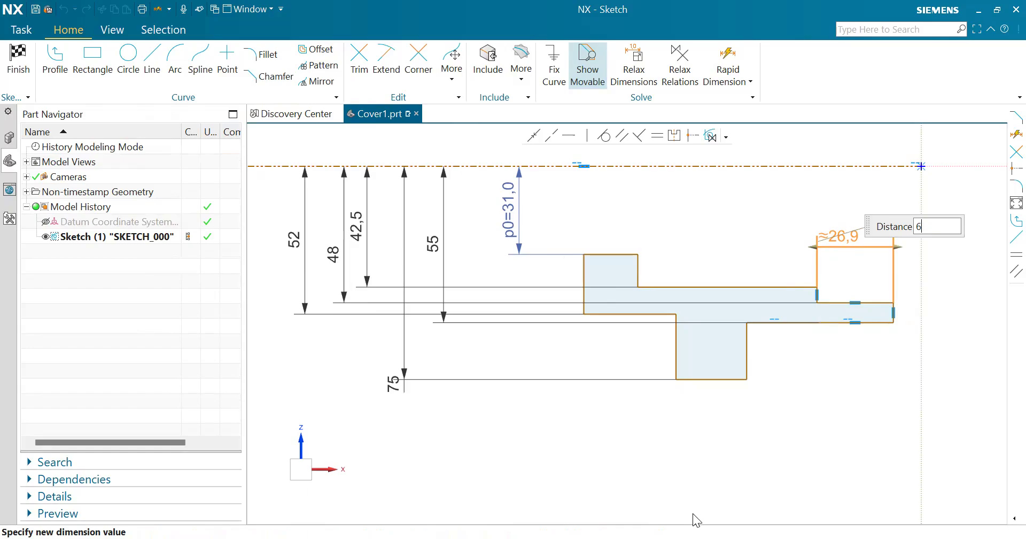
key("alt+Tab")
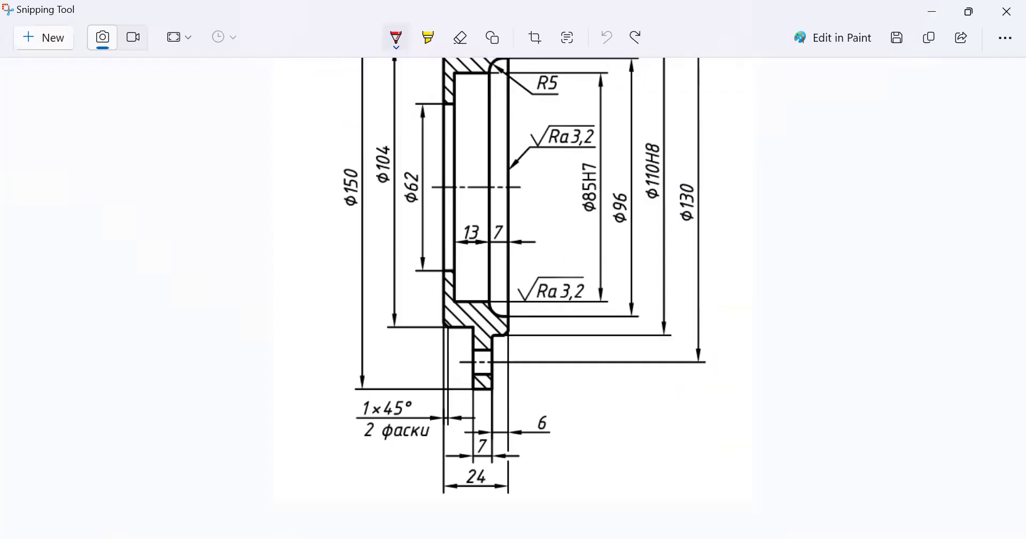
key("alt+Tab")
double_click(947, 227)
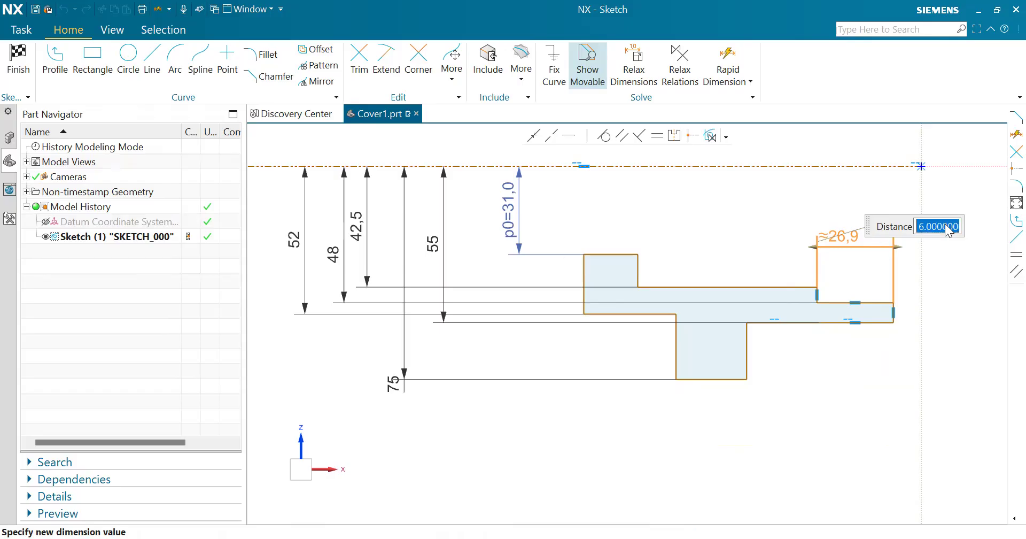
type("7")
key("Return")
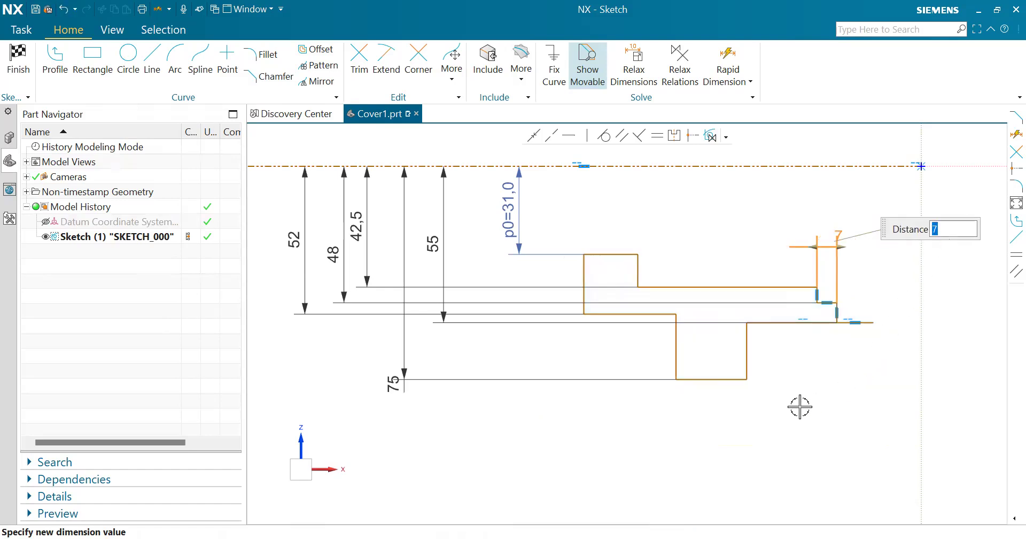
left_click(802, 401)
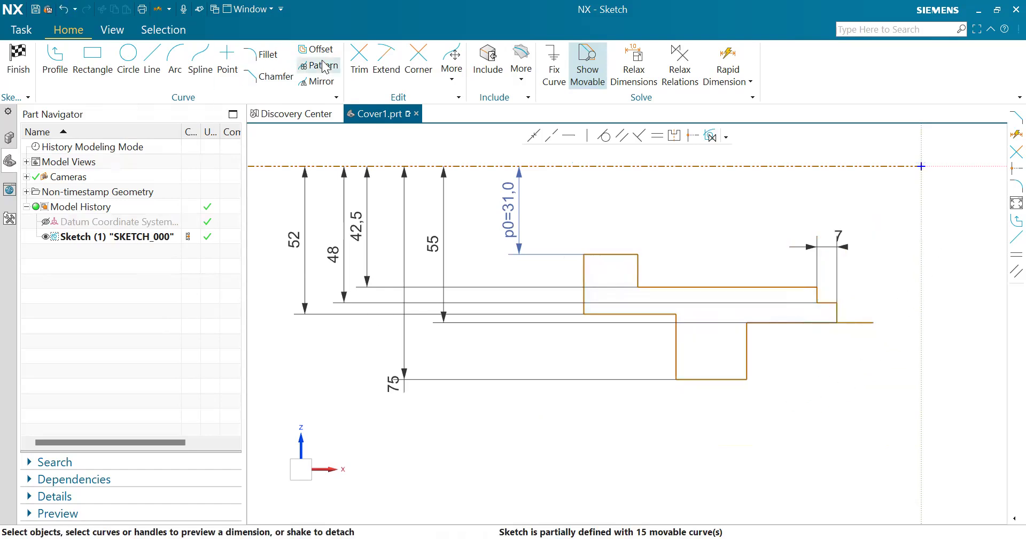
Trim the line segment that overhangs the profile's right end along the block's lower edge.
left_click(355, 57)
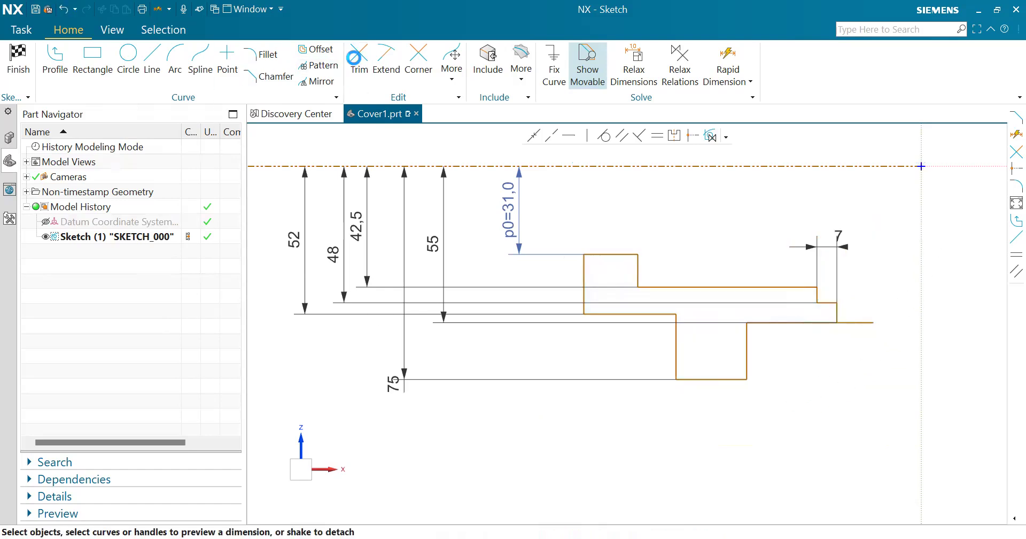
left_click(853, 322)
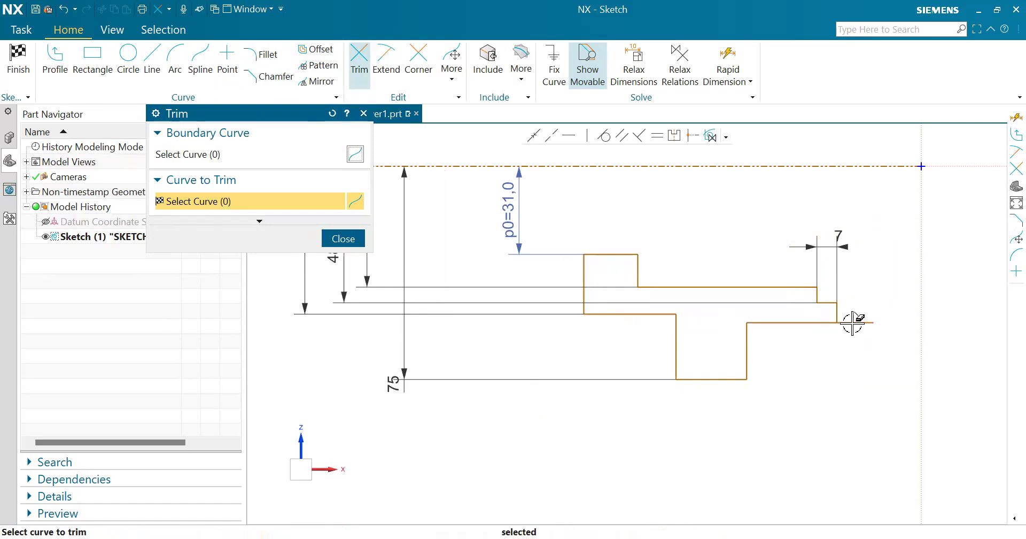
left_click(853, 323)
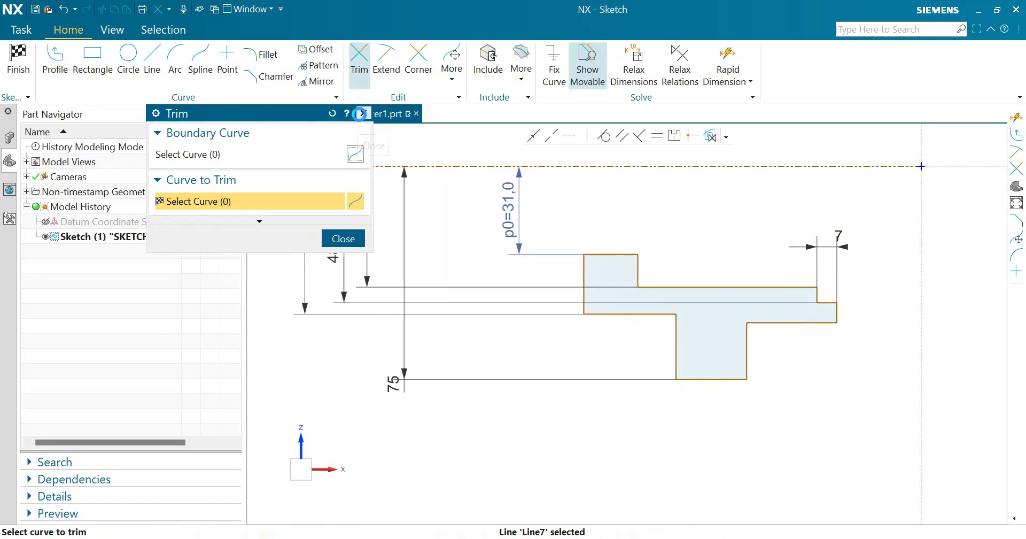
left_click(363, 113)
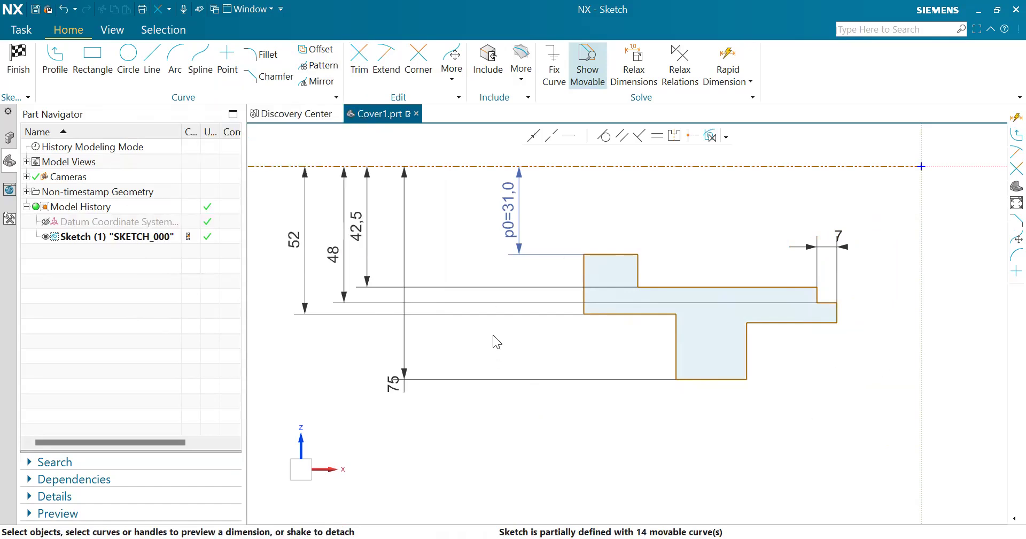
Check the drawing in Snipping Tool and, back in NX, add a 6 mm horizontal dimension from the flange's right side to the profile's right end.
key("alt+Tab")
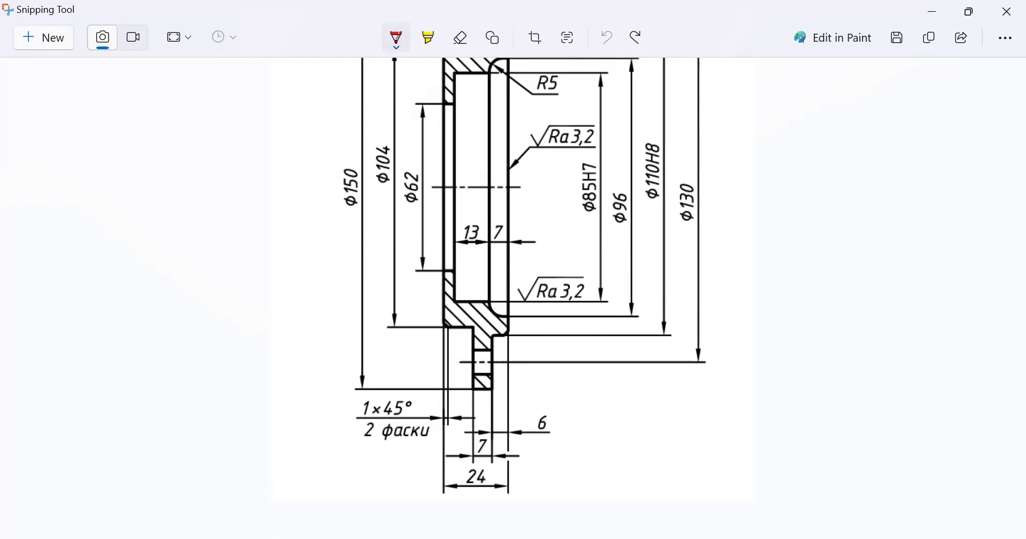
key("alt+Tab")
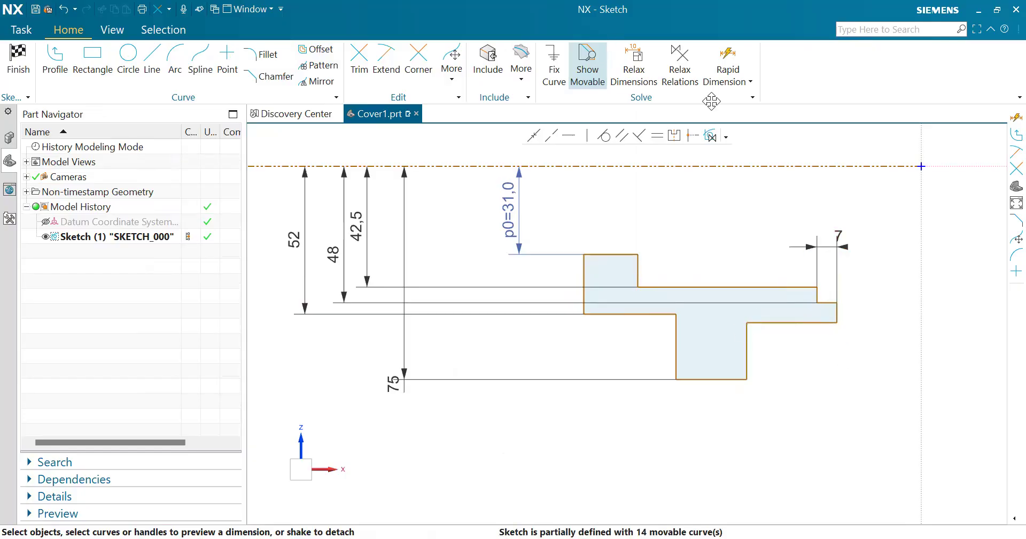
left_click(729, 61)
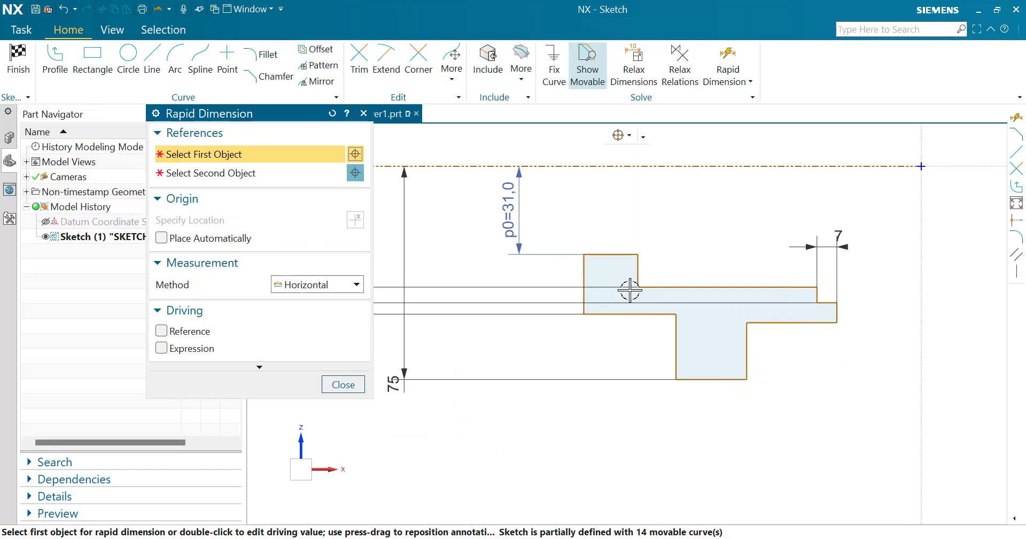
left_click(841, 309)
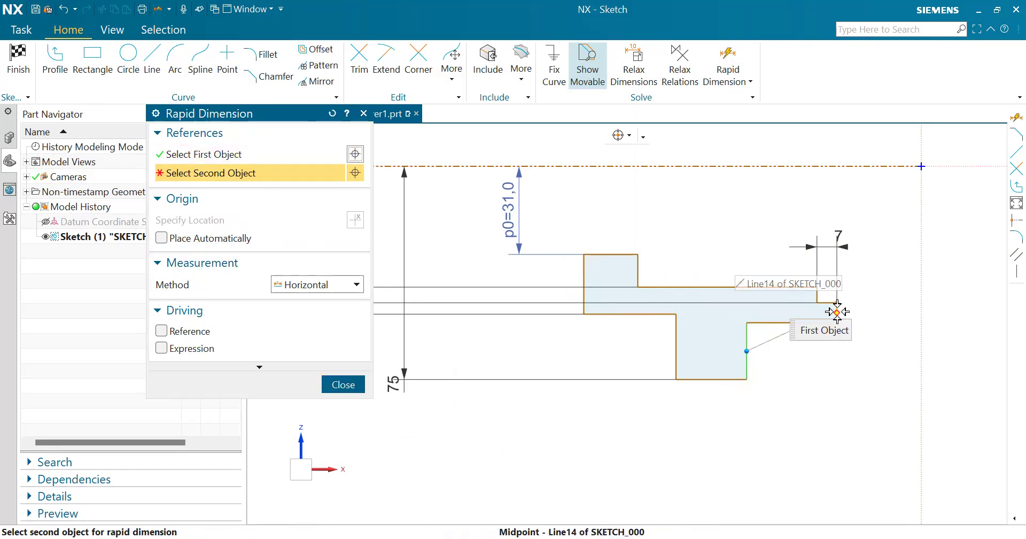
left_click(786, 408)
left_click(363, 113)
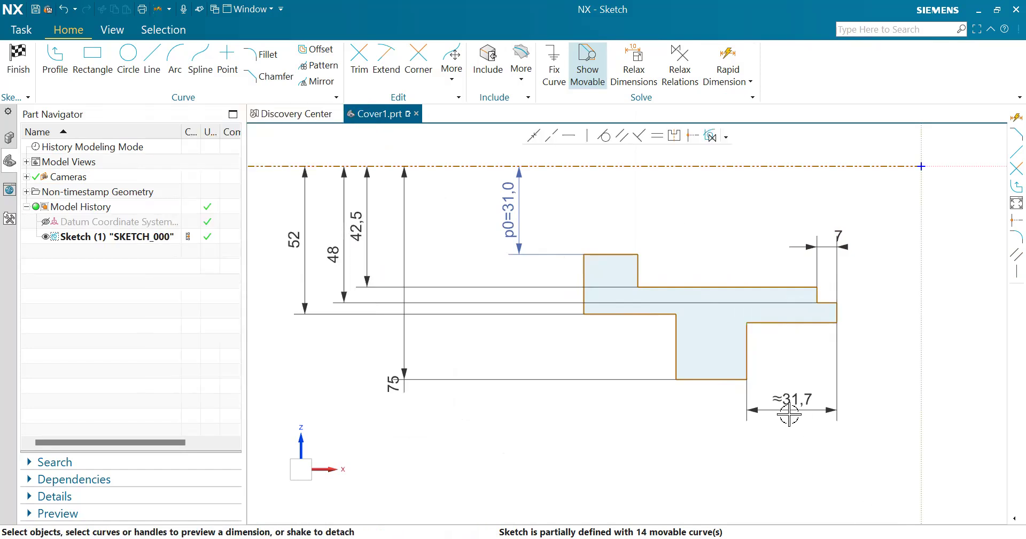
double_click(789, 410)
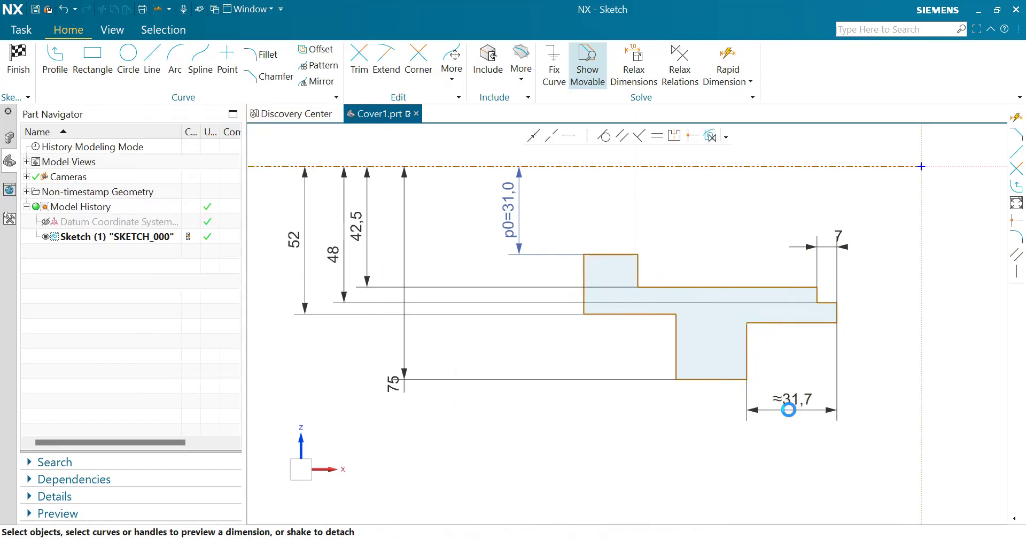
type("6")
key("Return")
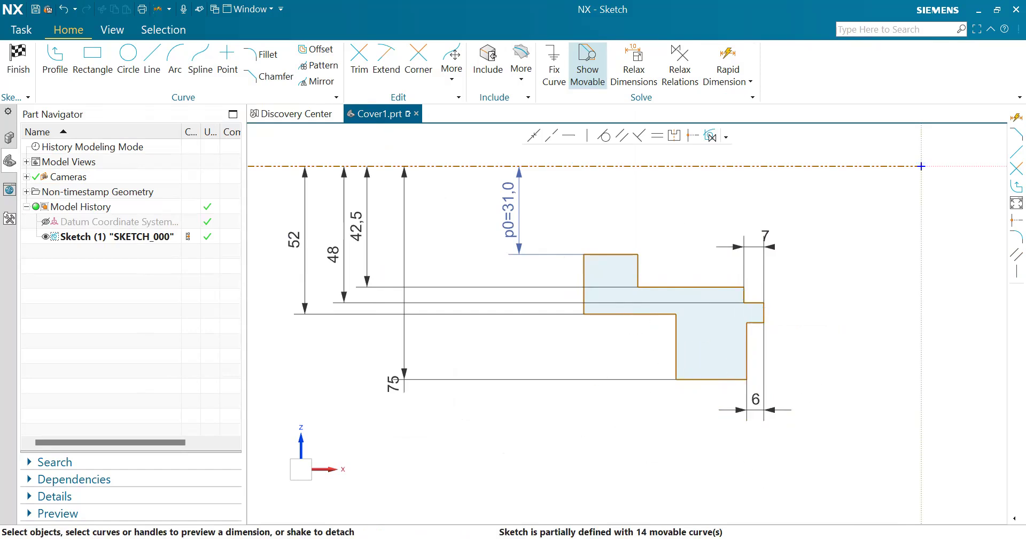
Look up the flange thickness in Snipping Tool and, back in NX, dimension the flange's two vertical sides horizontally as 7 mm.
key("alt+Tab")
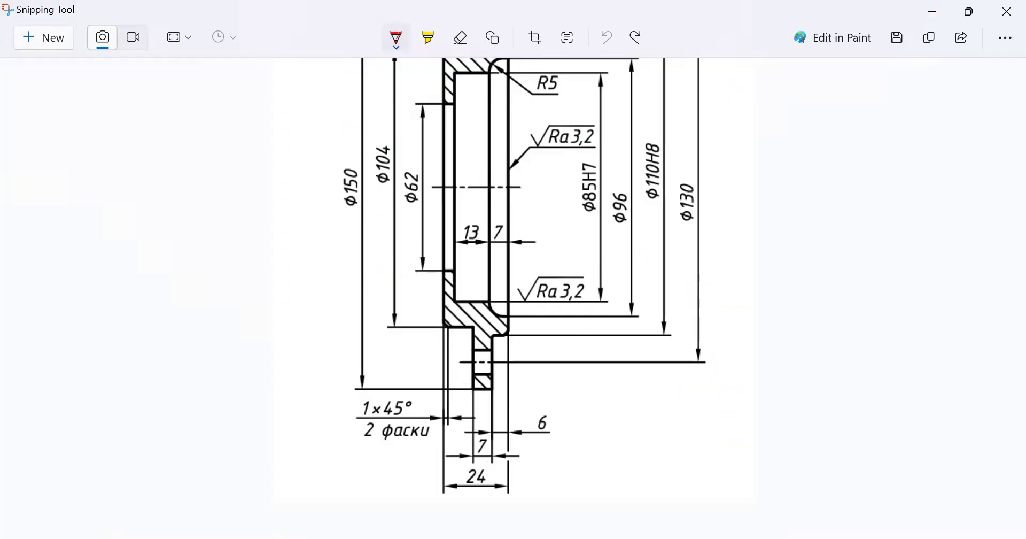
key("alt+Tab")
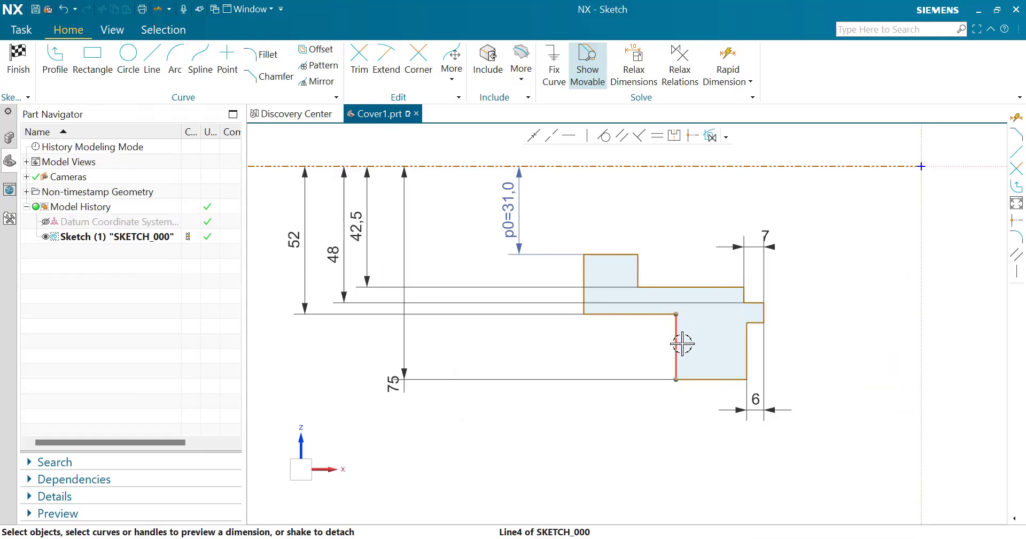
left_click(718, 52)
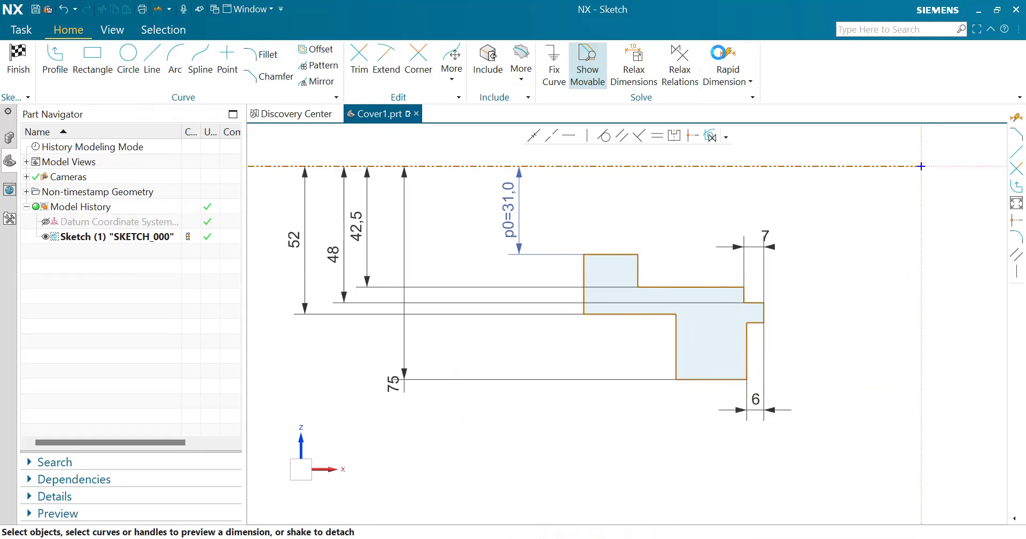
left_click(742, 354)
left_click(706, 452)
left_click(365, 114)
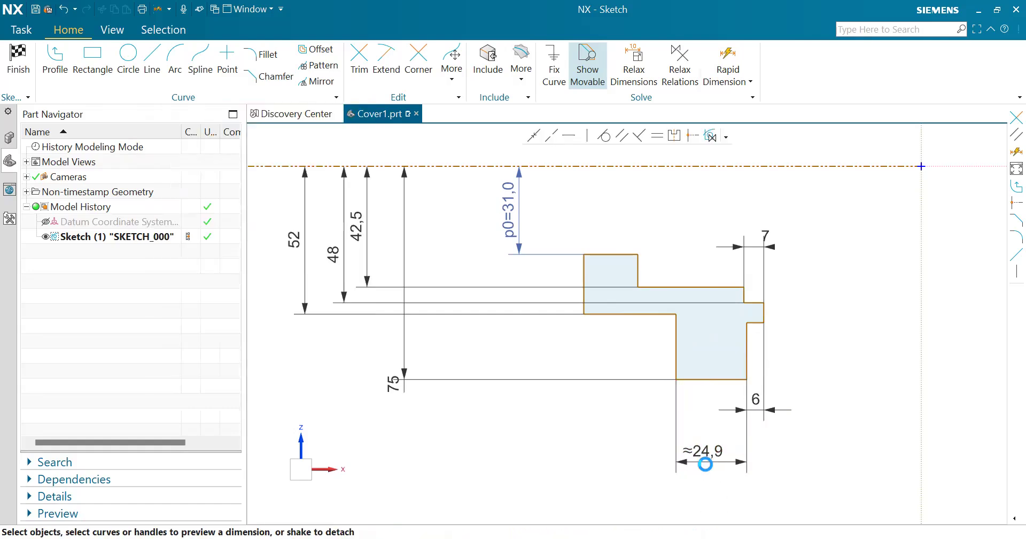
double_click(716, 463)
type("7")
key("Return")
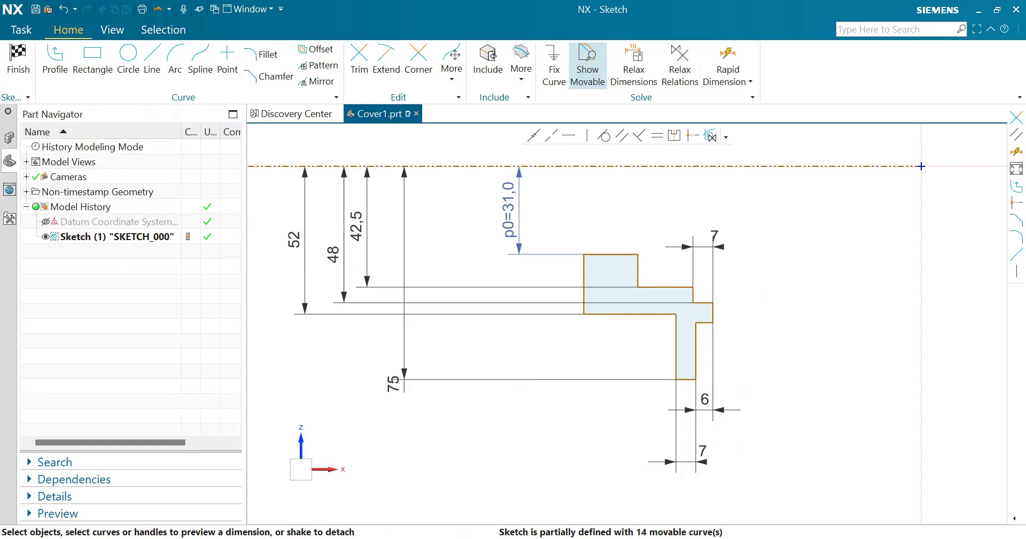
Check the drawing in Snipping Tool and, back in NX, dimension the profile's middle step horizontally between its vertical edges as 13 mm.
key("alt+Tab")
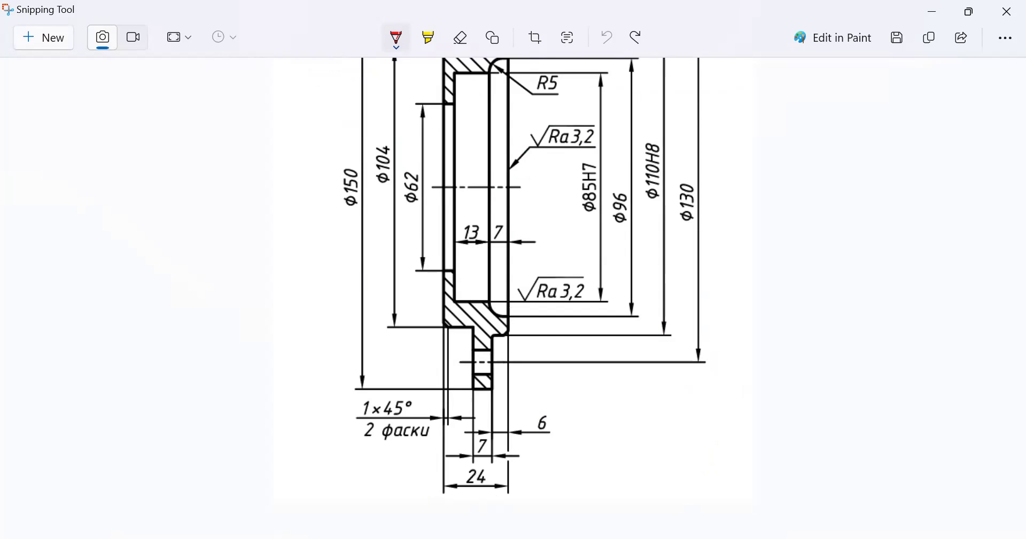
key("alt+Tab")
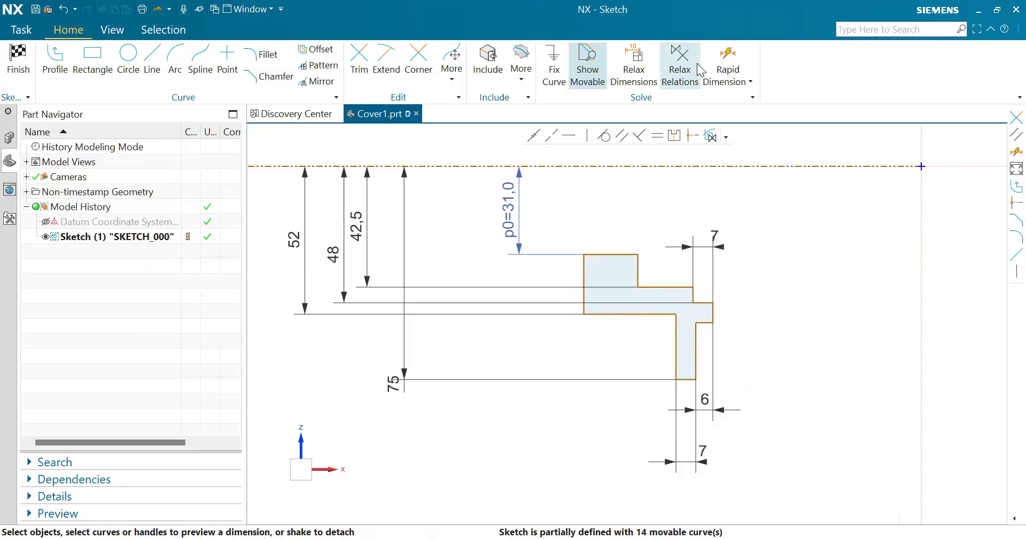
left_click(728, 52)
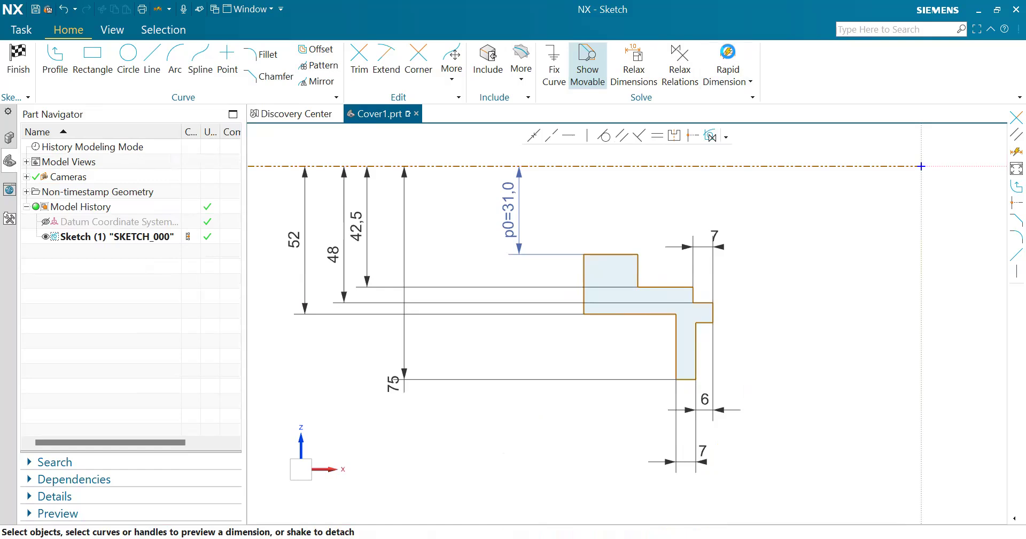
left_click(638, 269)
left_click(693, 294)
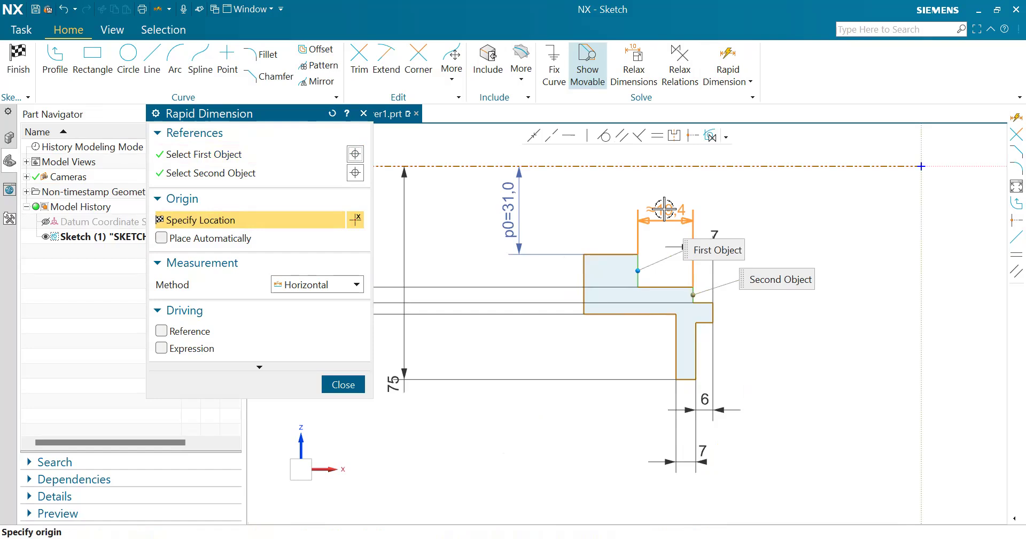
left_click(502, 149)
left_click(369, 117)
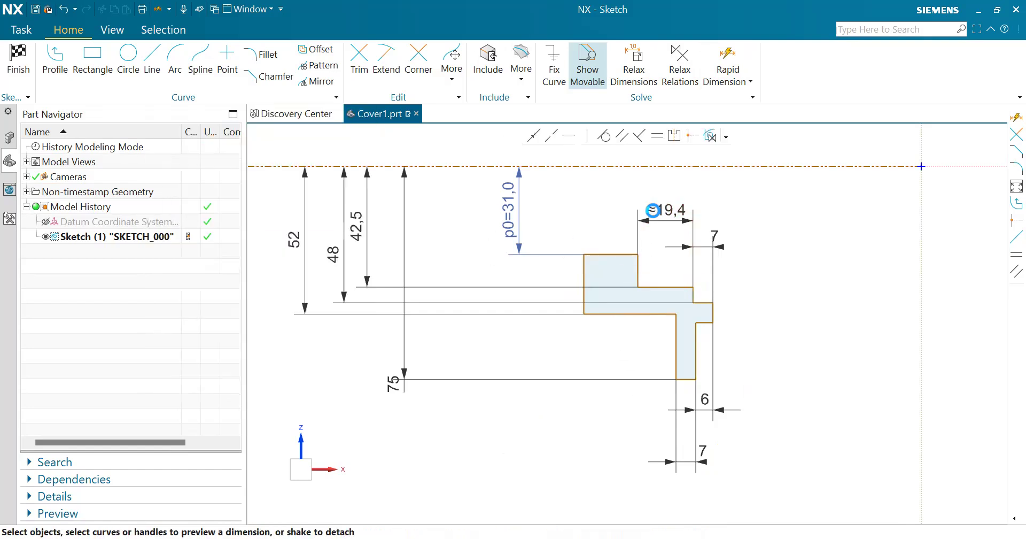
double_click(665, 209)
type("13")
key("Return")
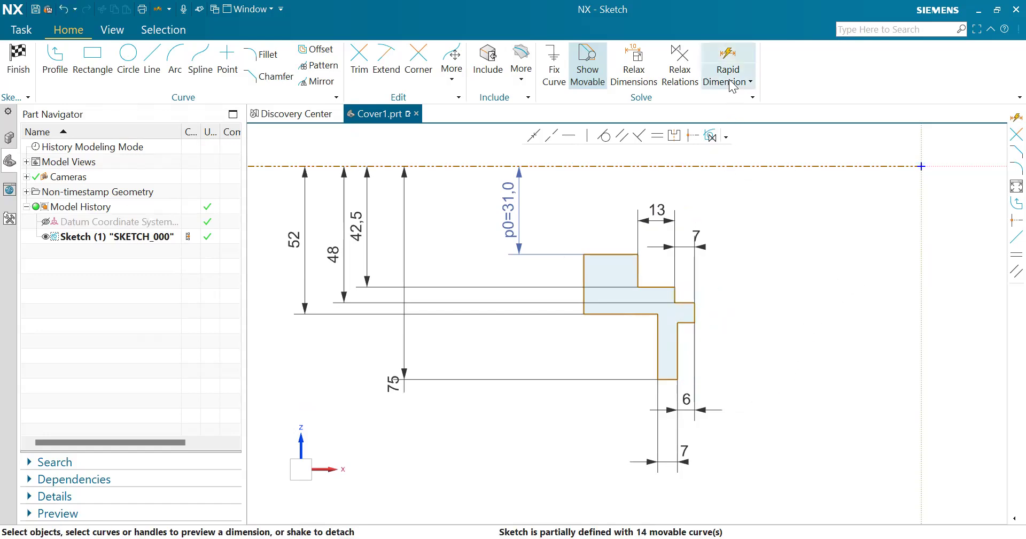
Dimension the profile's overall width horizontally from its left edge to its right end as 24 mm.
left_click(729, 62)
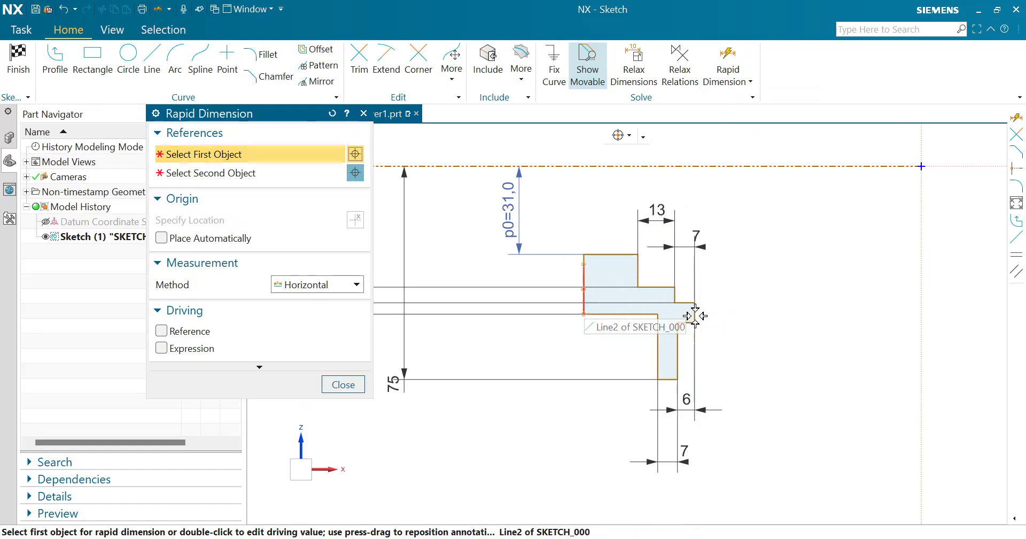
left_click(695, 314)
left_click(643, 493)
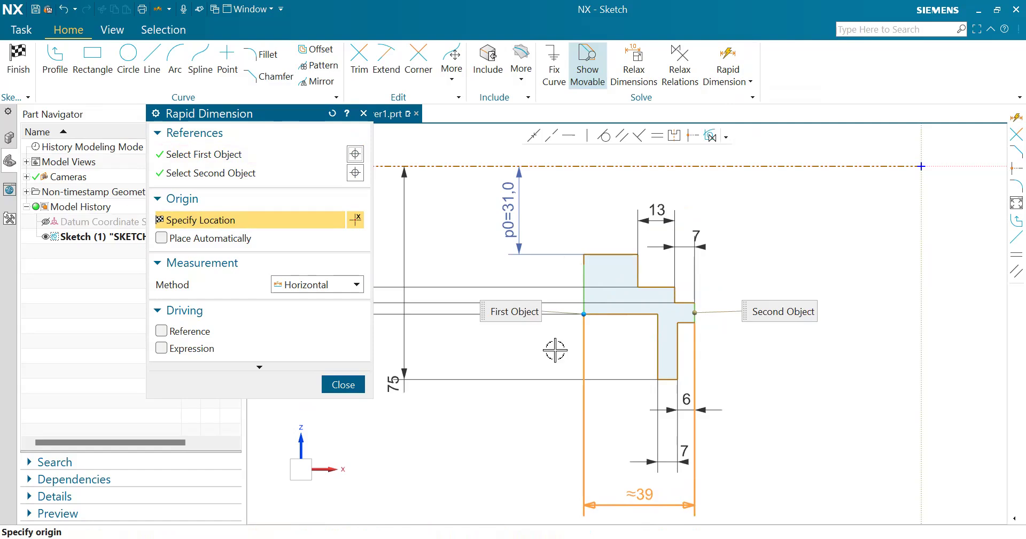
left_click(363, 113)
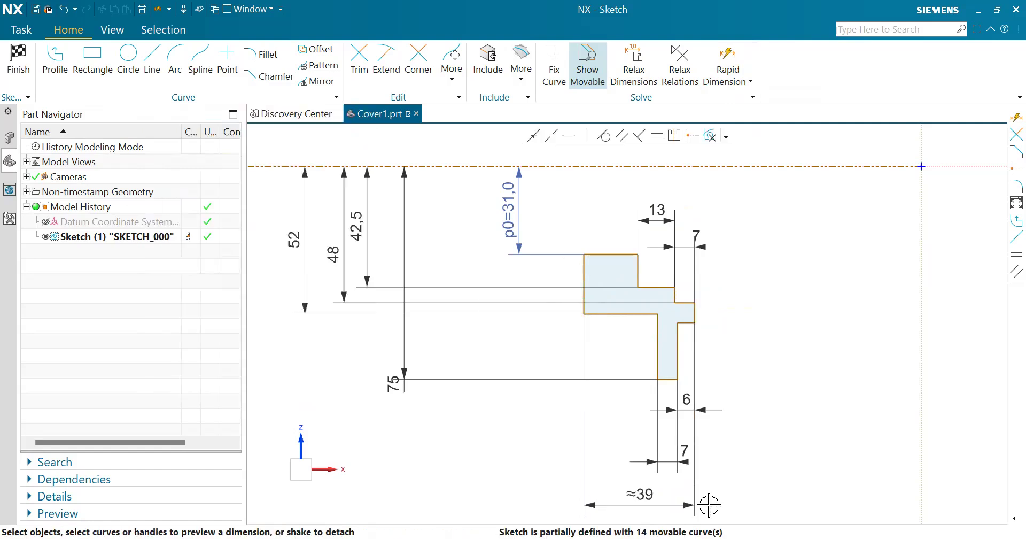
double_click(648, 491)
type("24")
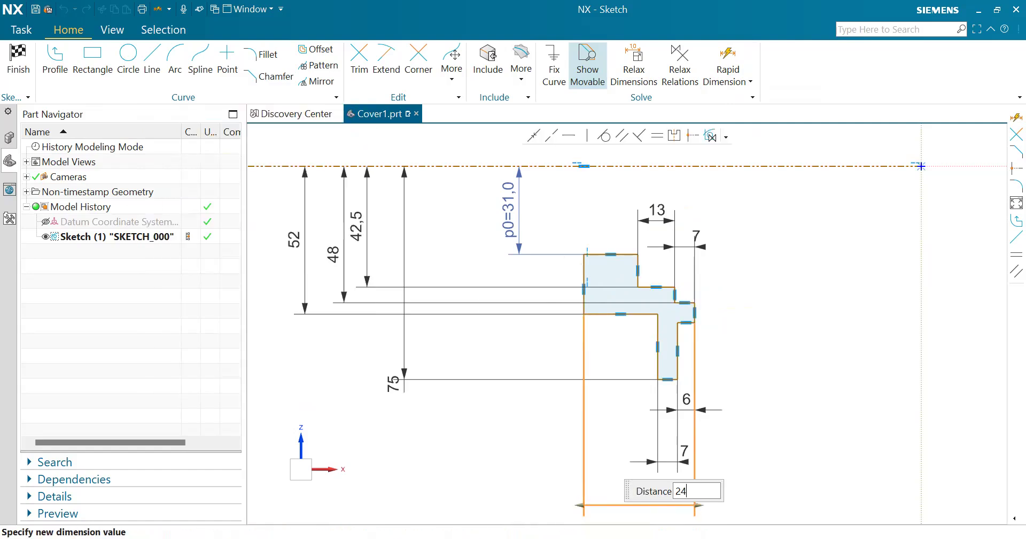
key("Return")
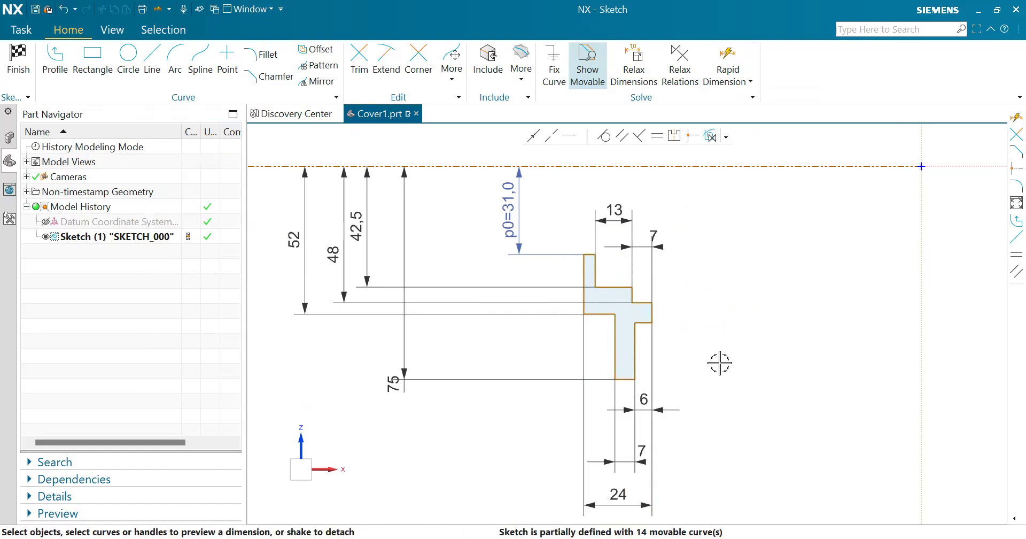
scroll(707, 438, "down", 1)
scroll(707, 438, "up", 1)
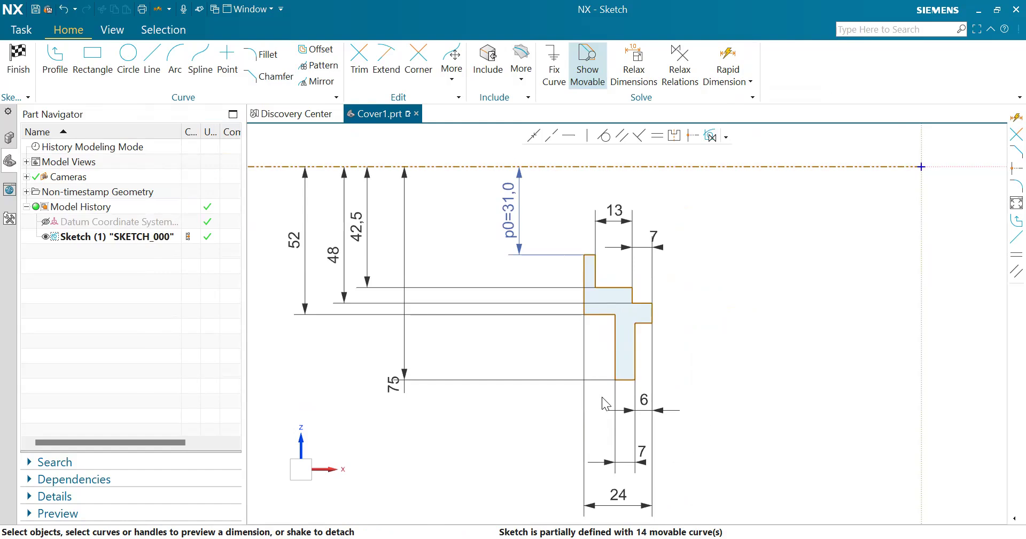
Review the whole drawing in Snipping Tool and, back in NX, fillet the inner corner of the profile's right-end step with radius 5 mm.
key("alt+Tab")
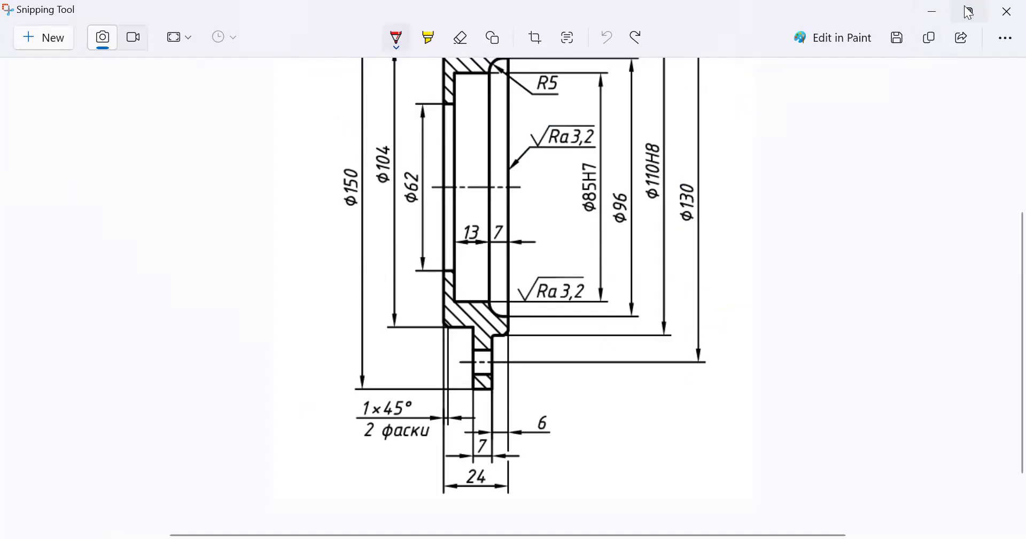
left_click(969, 12)
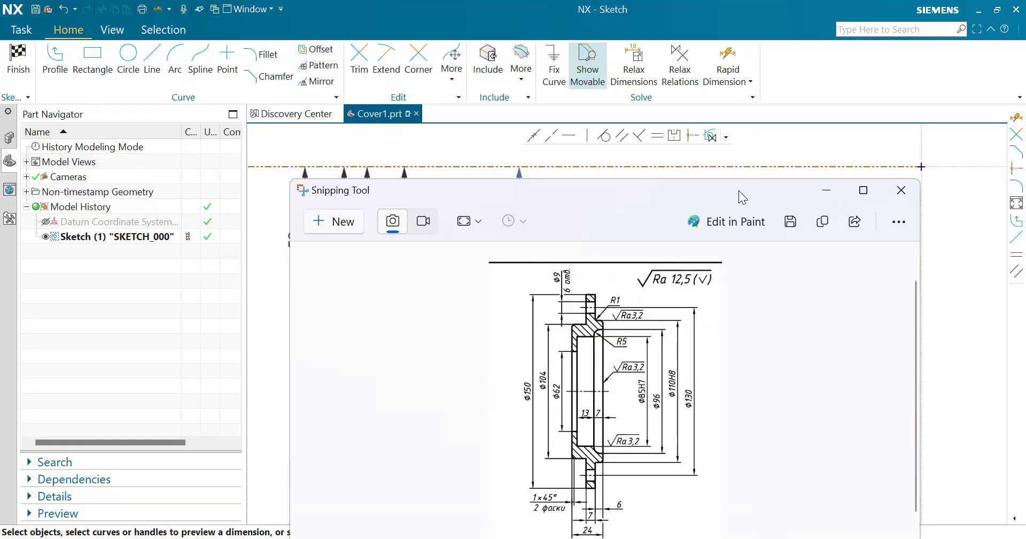
left_click_drag(739, 190, 373, 120)
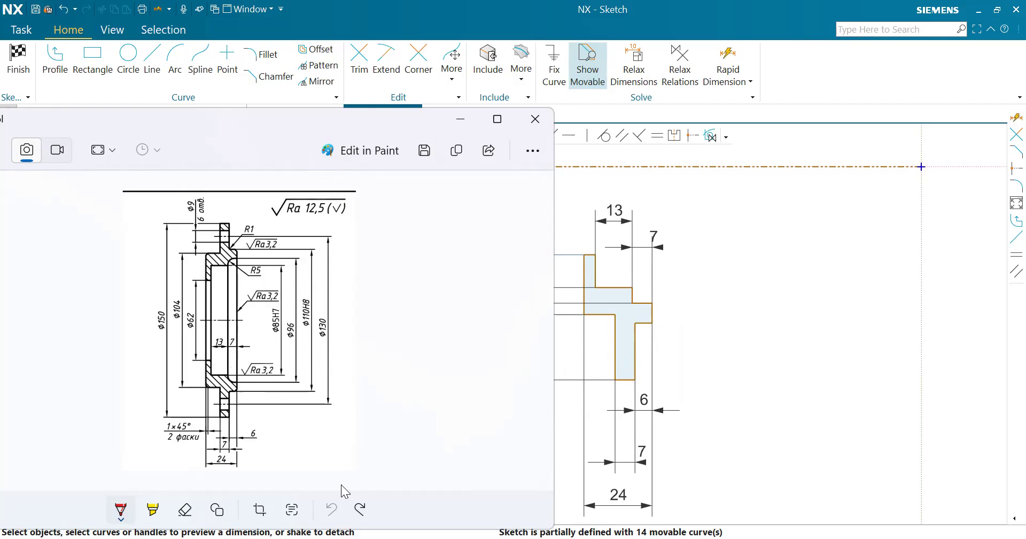
left_click(497, 120)
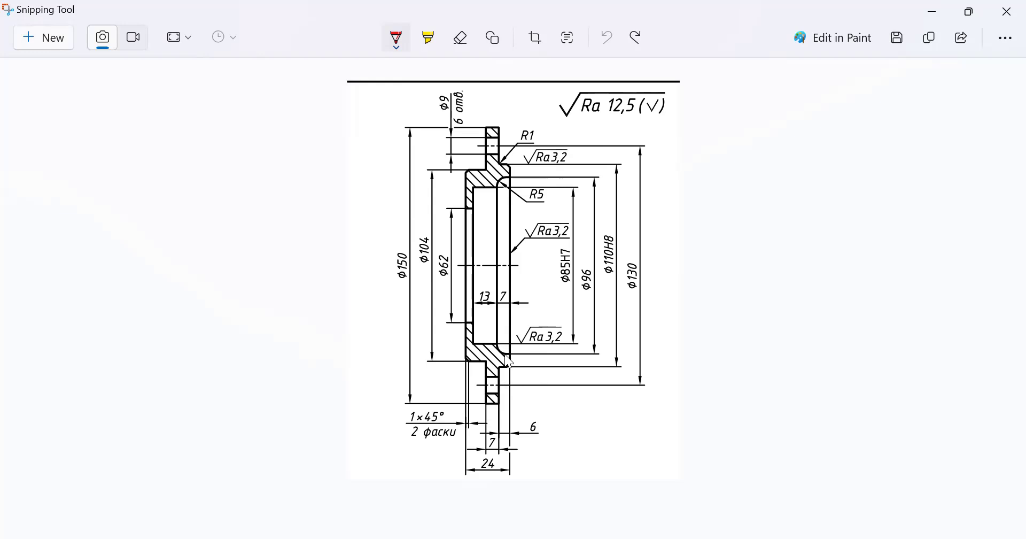
key("alt+Tab")
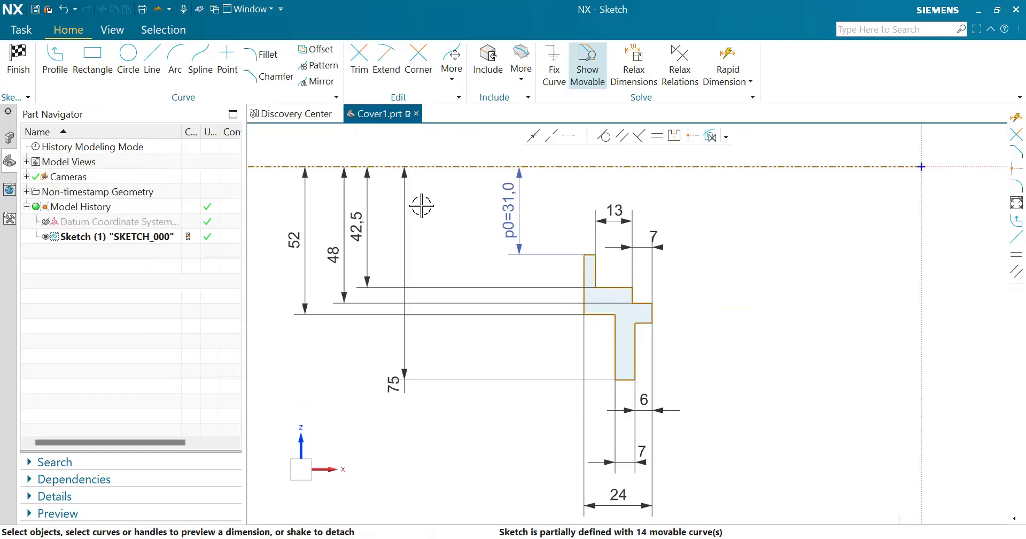
left_click(257, 54)
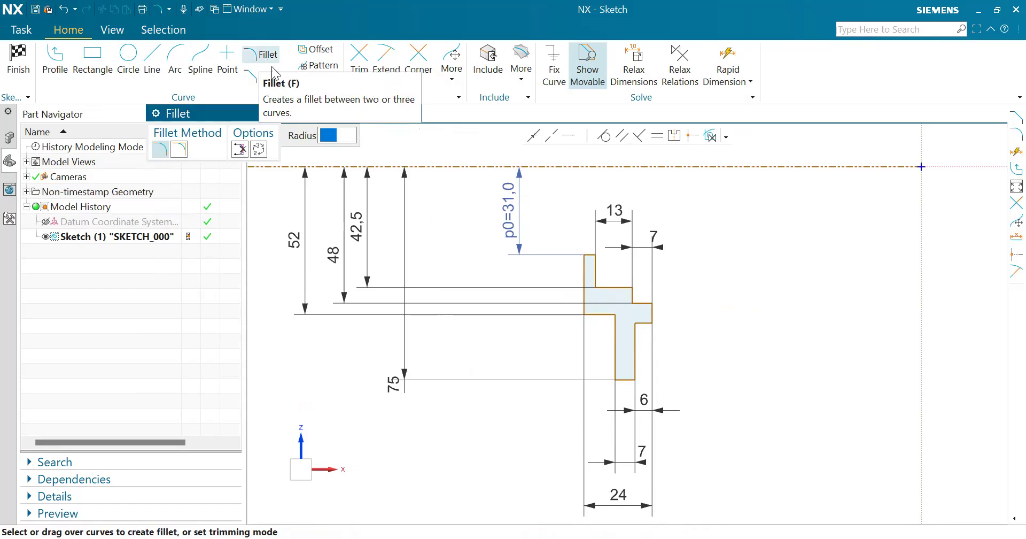
left_click(641, 302)
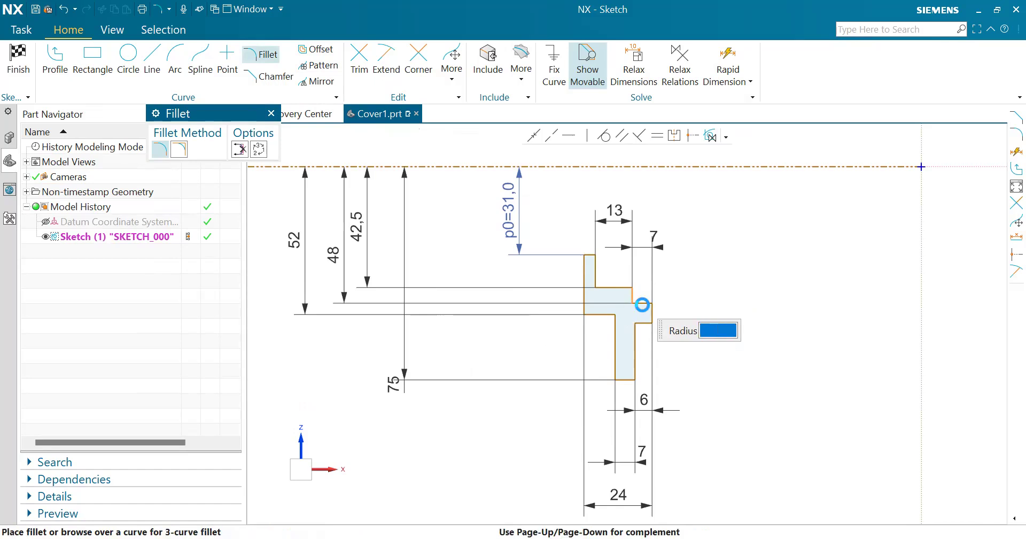
left_click(641, 302)
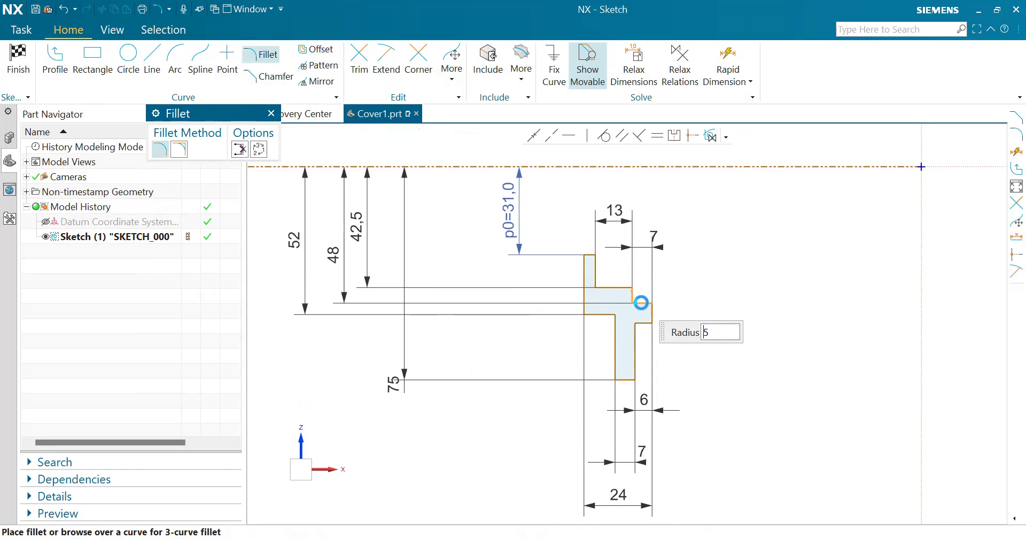
left_click(642, 302)
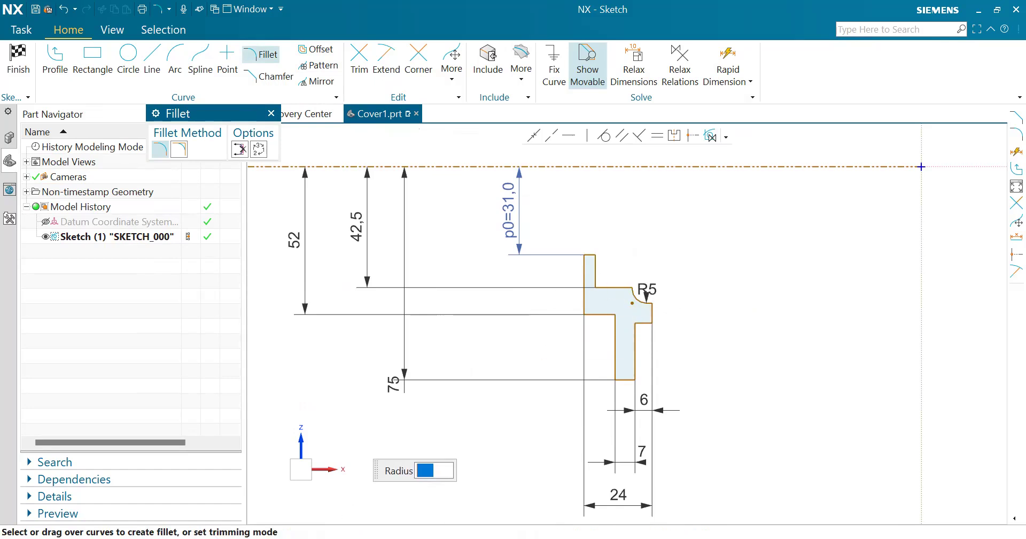
Fillet the corner between the flange's right side and the end block with radius 1 mm, and move both radius dimensions clear of the profile.
left_click(638, 326)
type("1")
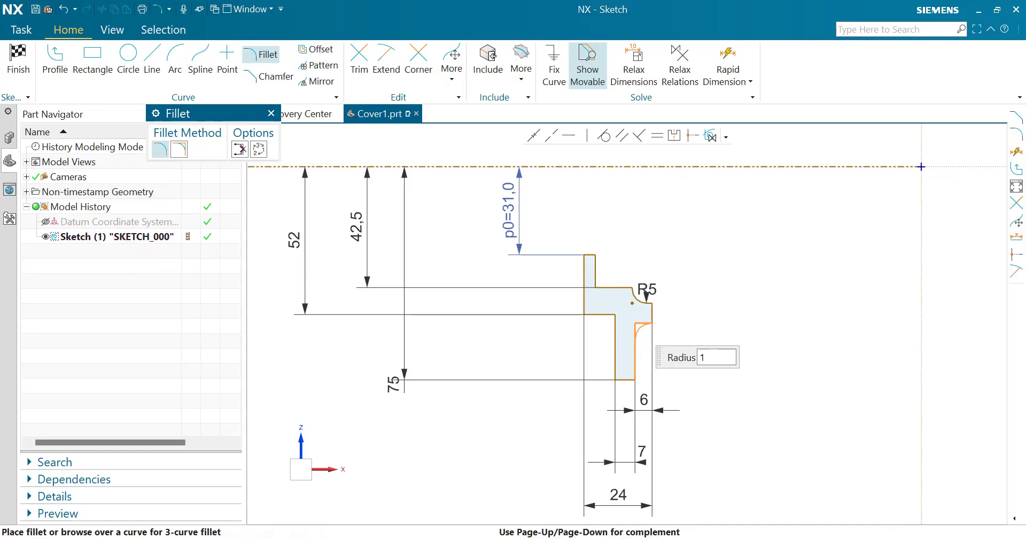
left_click(644, 330)
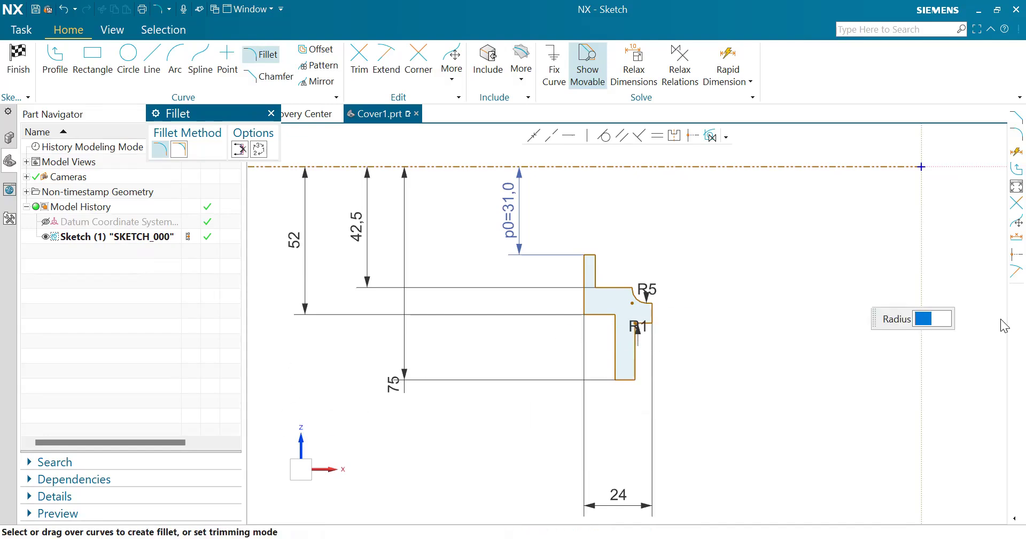
left_click(271, 114)
left_click_drag(648, 289, 685, 230)
left_click_drag(638, 332, 700, 363)
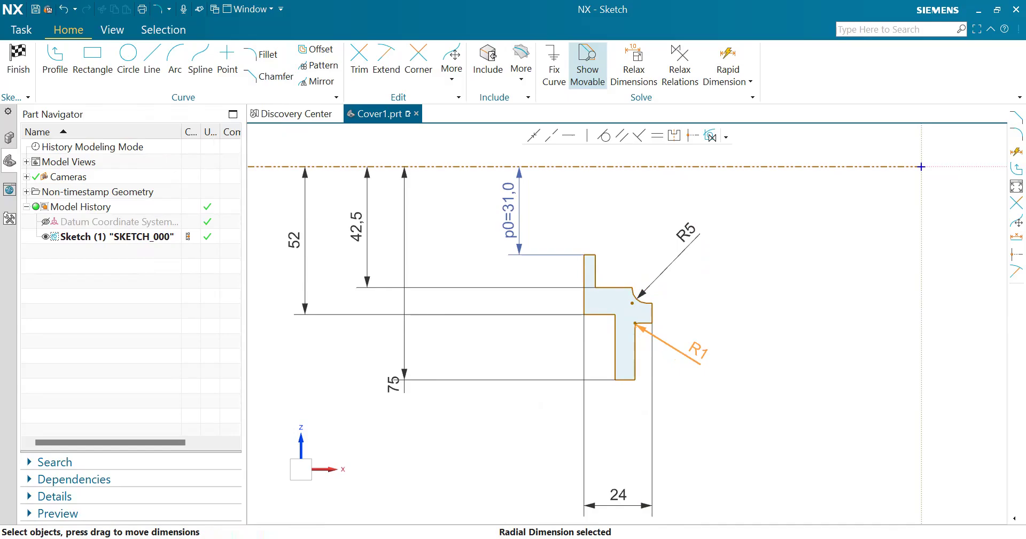
Look up the chamfer size in Snipping Tool and, back in NX, chamfer the profile's lower-left corner with distance 1 mm and angle 45°.
key("alt+Tab")
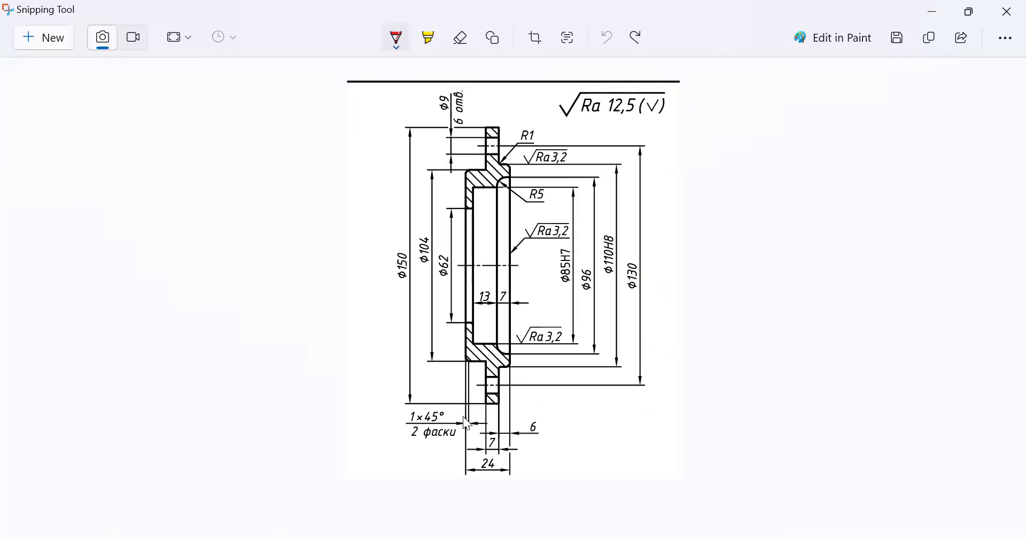
scroll(467, 423, "up", 2, "ctrl")
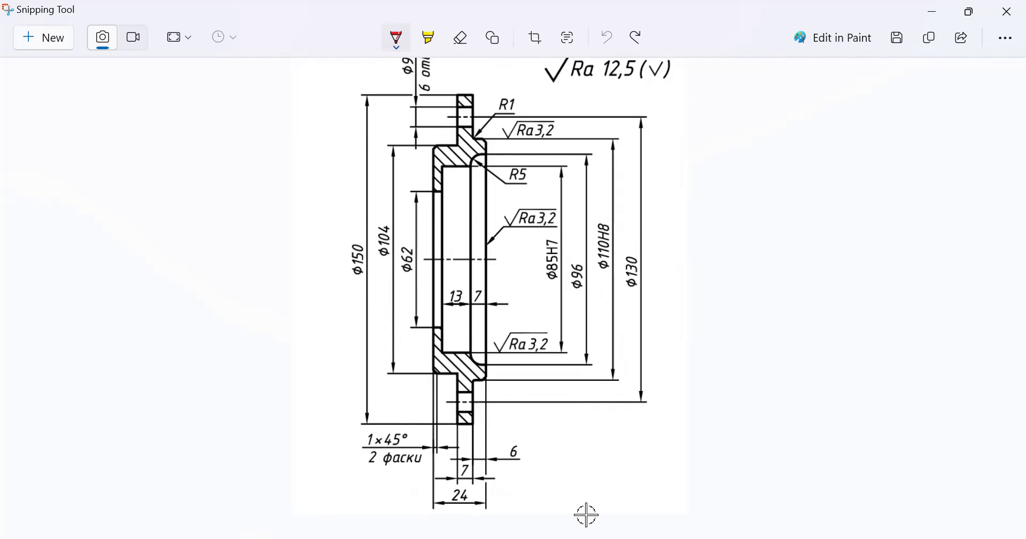
key("alt+Tab")
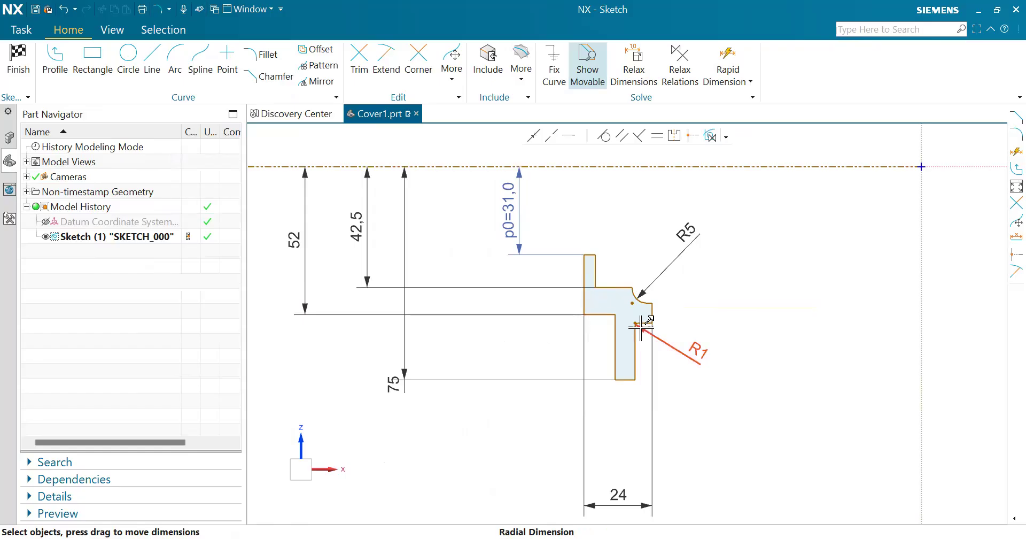
left_click(271, 75)
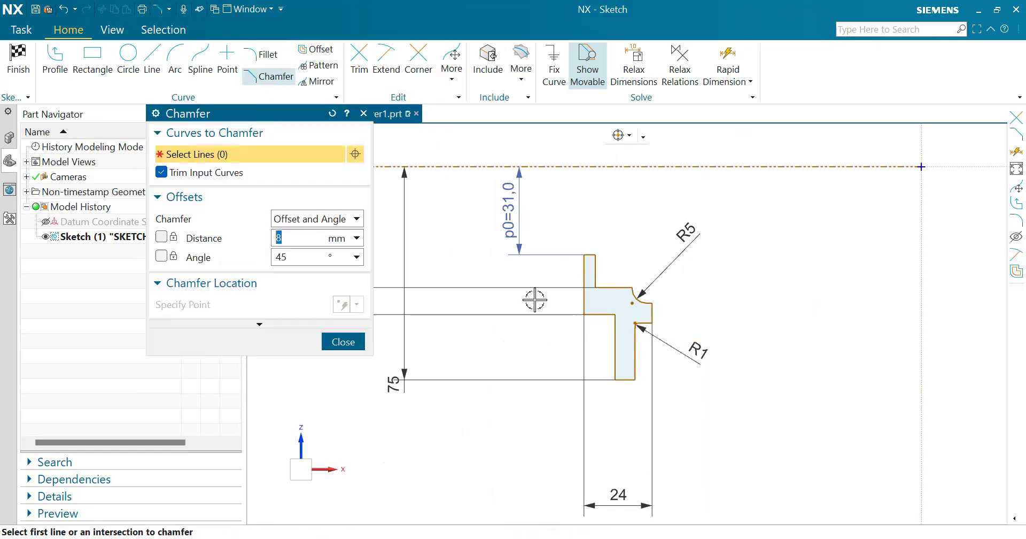
left_click(594, 308)
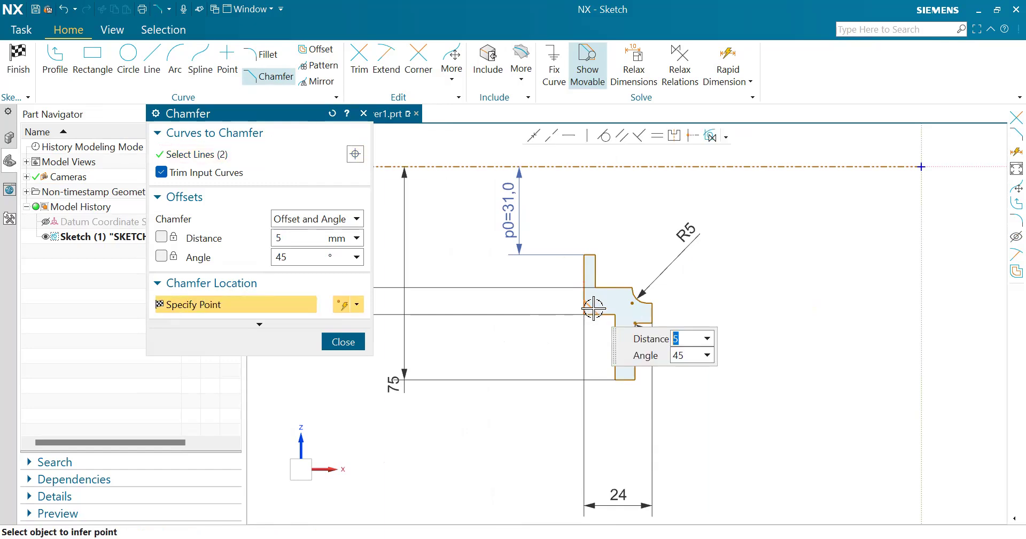
type("1")
key("Tab")
type("45")
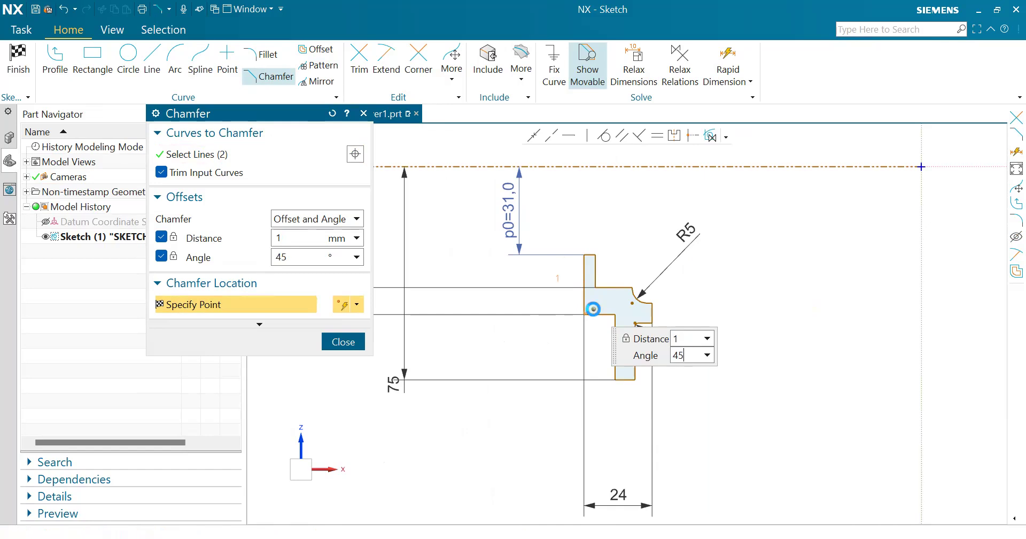
left_click(592, 308)
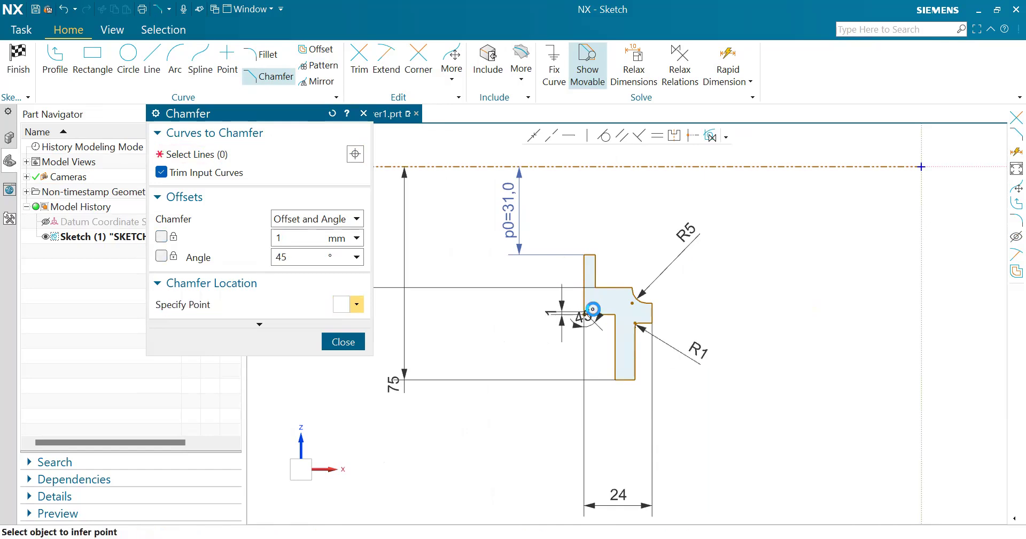
Chamfer the lower corner at the profile's right end with distance 1 mm and angle 45°.
left_click(645, 321)
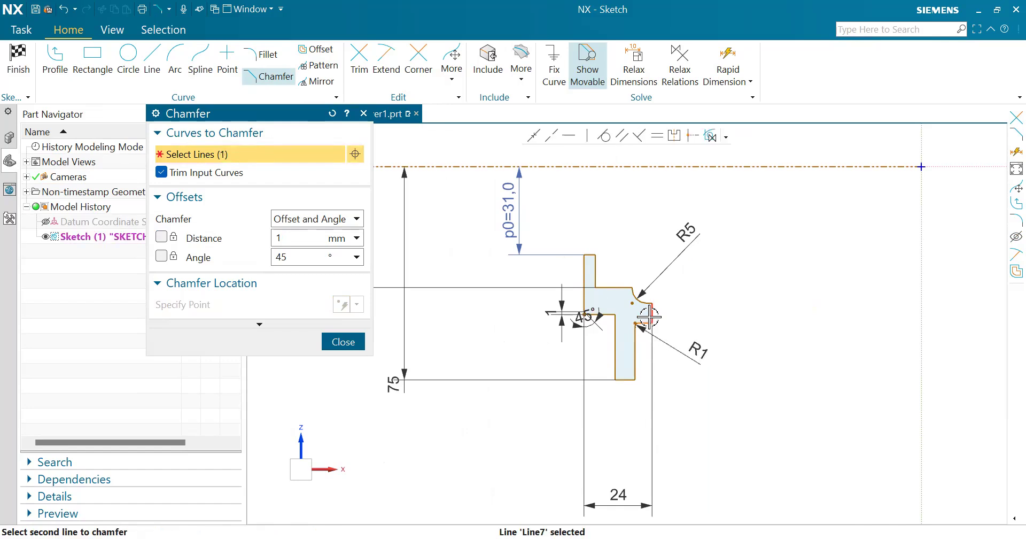
left_click(647, 318)
type("1")
key("Tab")
type("45")
left_click(650, 328)
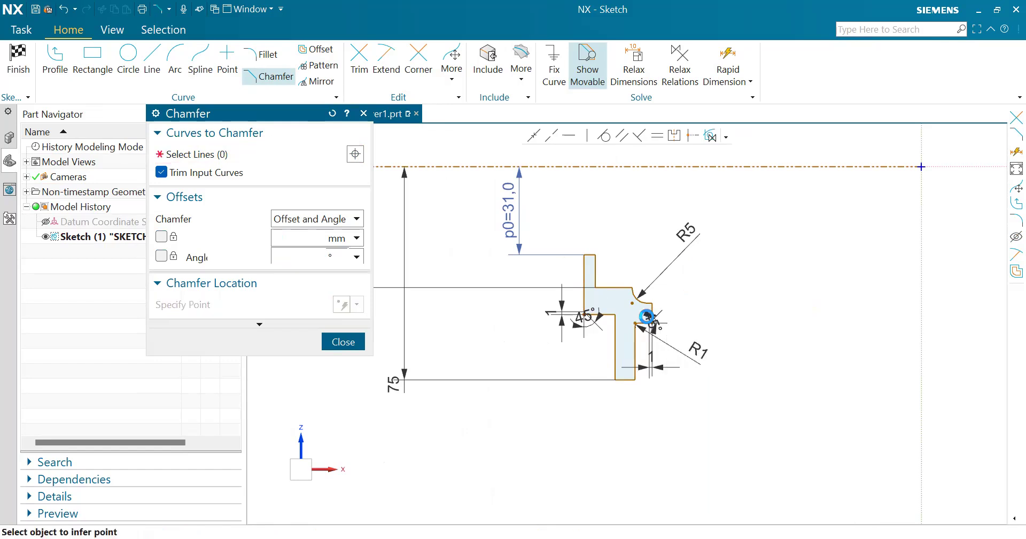
left_click(363, 113)
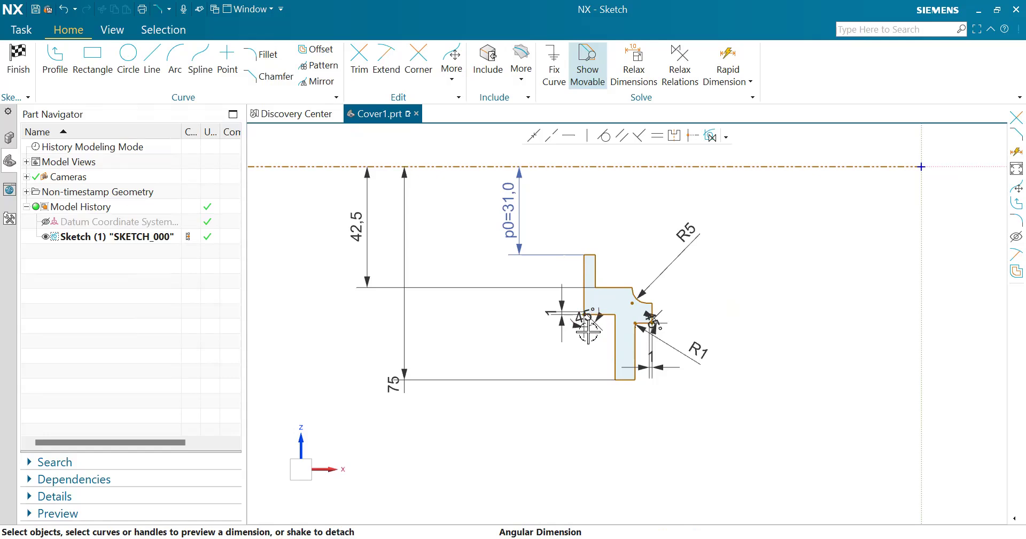
scroll(590, 328, "up", 4)
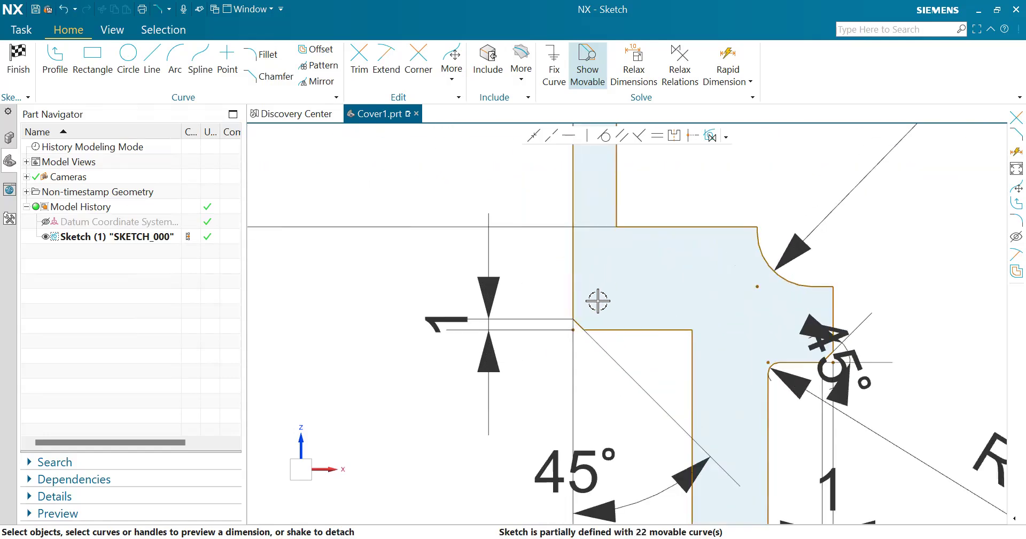
Move the right chamfer's 45° angle dimension clear of the profile.
scroll(598, 300, "up", 2)
scroll(763, 405, "down", 2)
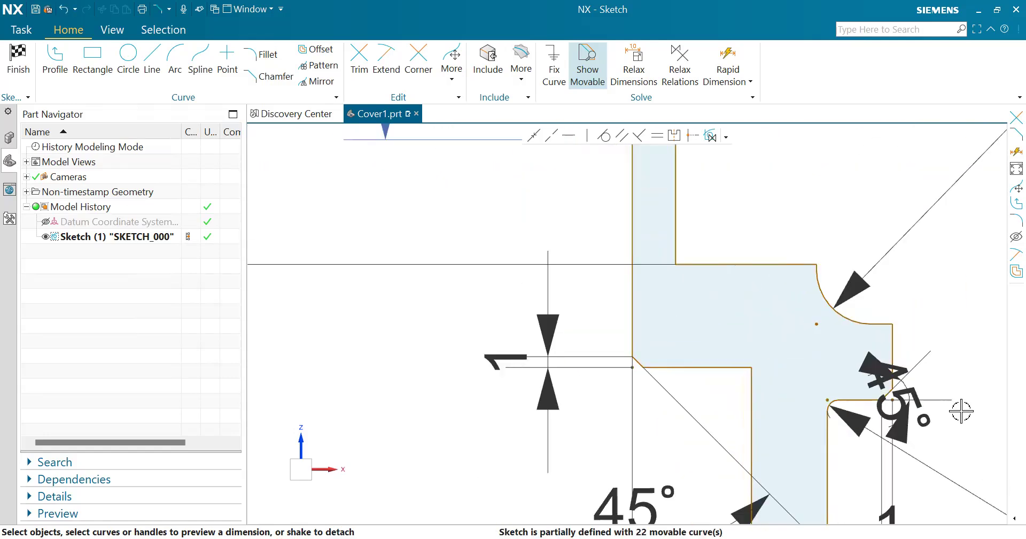
scroll(961, 411, "up", 3)
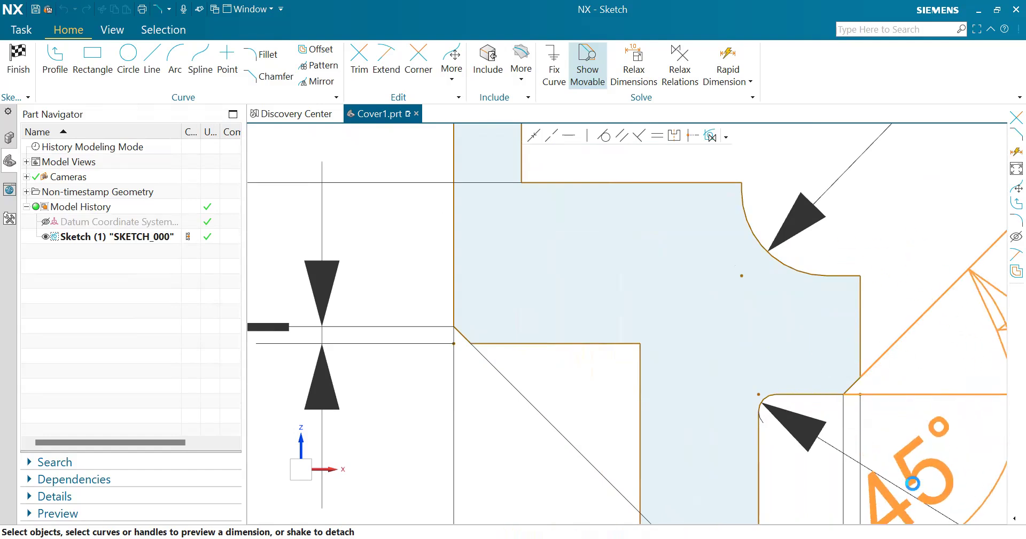
scroll(855, 406, "down", 3)
scroll(832, 374, "down", 2)
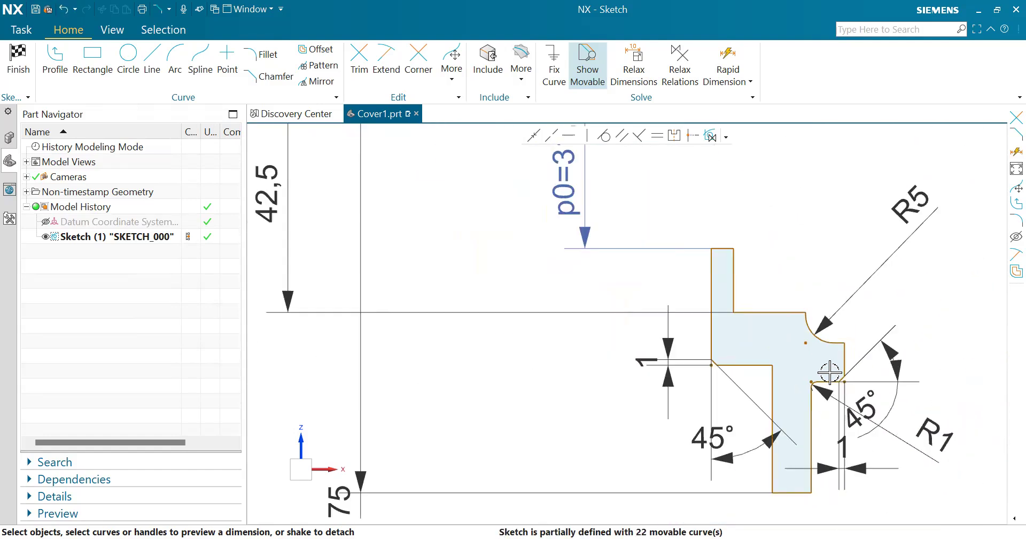
scroll(826, 374, "down", 1)
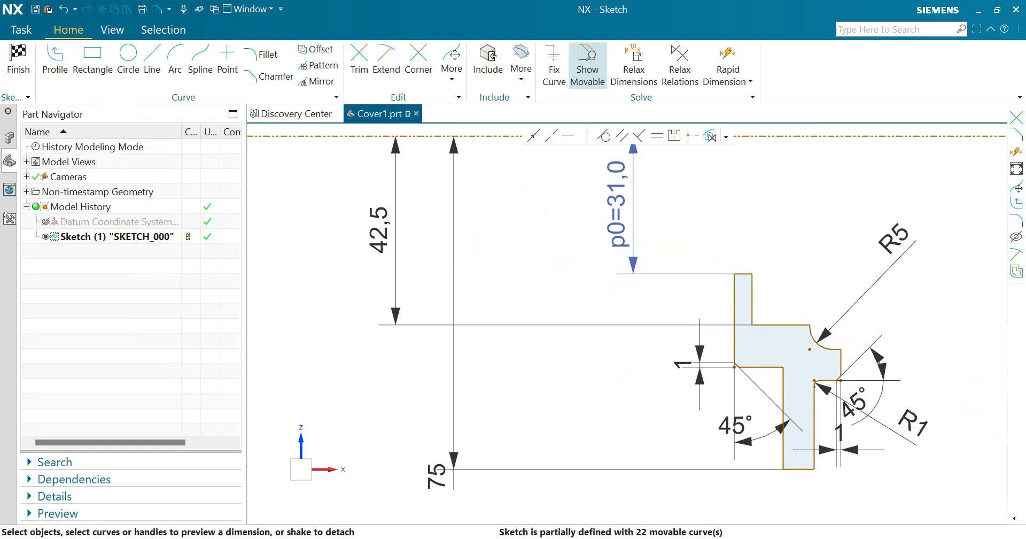
Check the drawing's dimensions in Snipping Tool and shrink its window so the drawing sits beside the NX sketch.
left_click(979, 10)
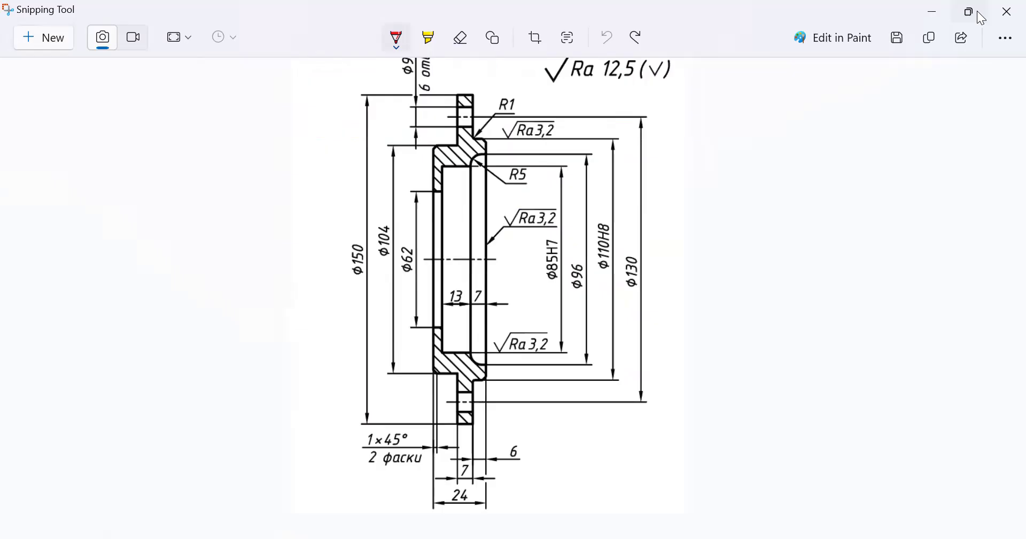
left_click(980, 15)
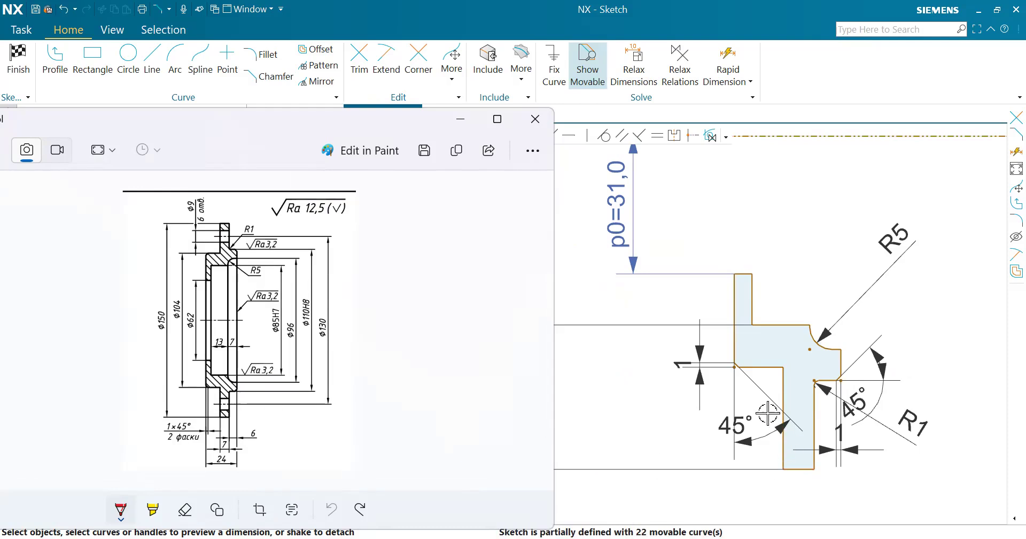
scroll(743, 410, "down", 3)
scroll(762, 399, "up", 3)
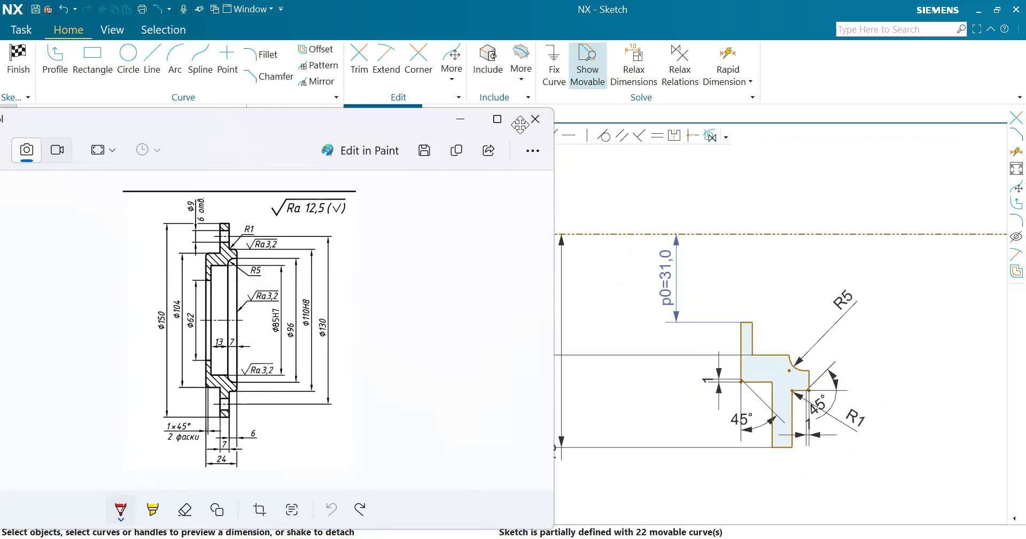
Add a horizontal Rapid Dimension for the profile's overall width, from its left edge to its right end, placed below the profile.
left_click(736, 72)
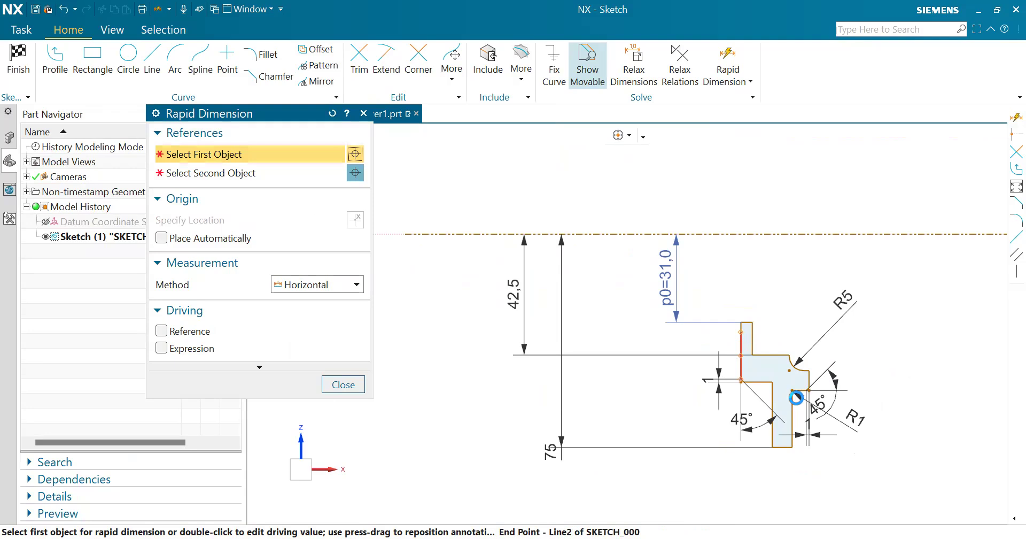
left_click(796, 398)
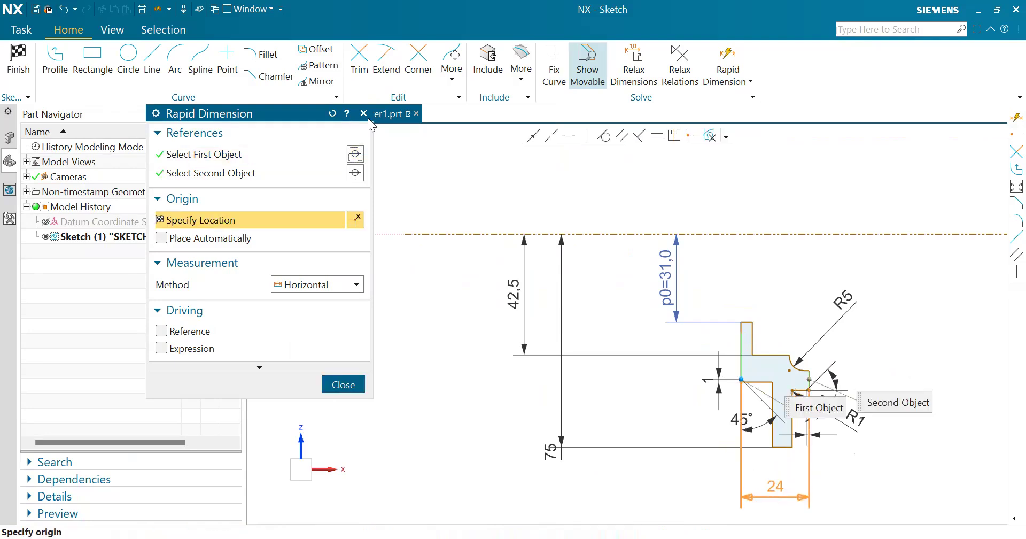
key("Escape")
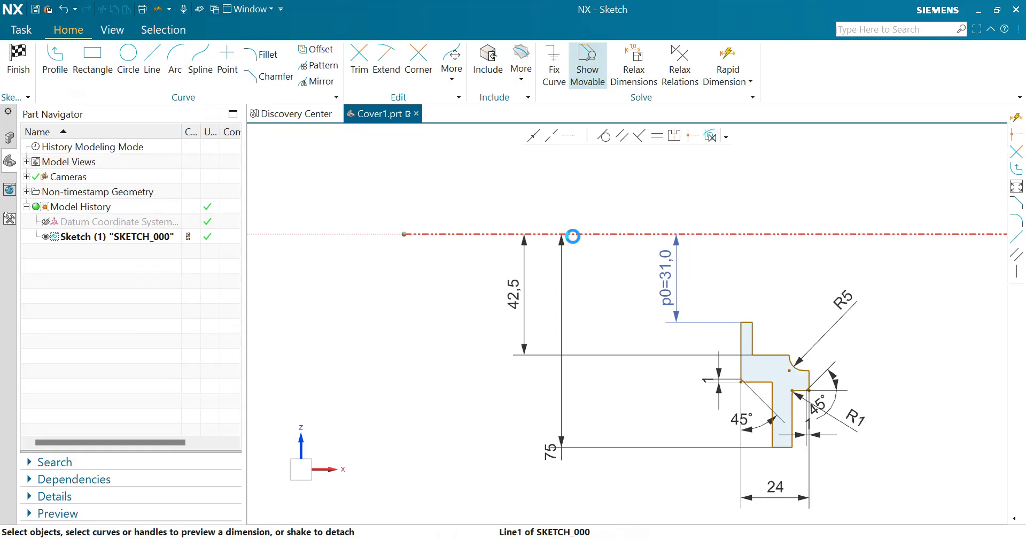
Convert the horizontal centerline from reference to an active line and finish the sketch.
right_click(573, 236)
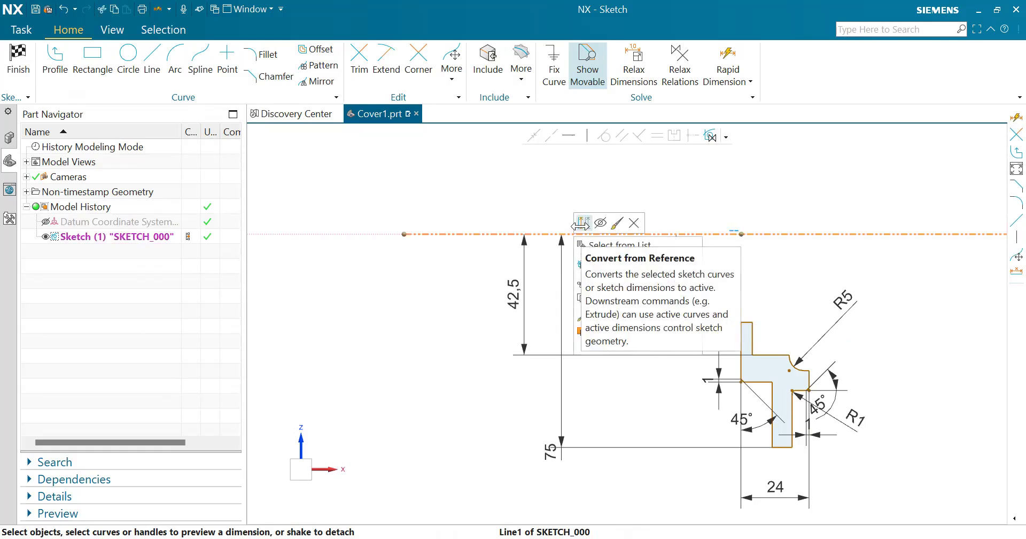
left_click(583, 223)
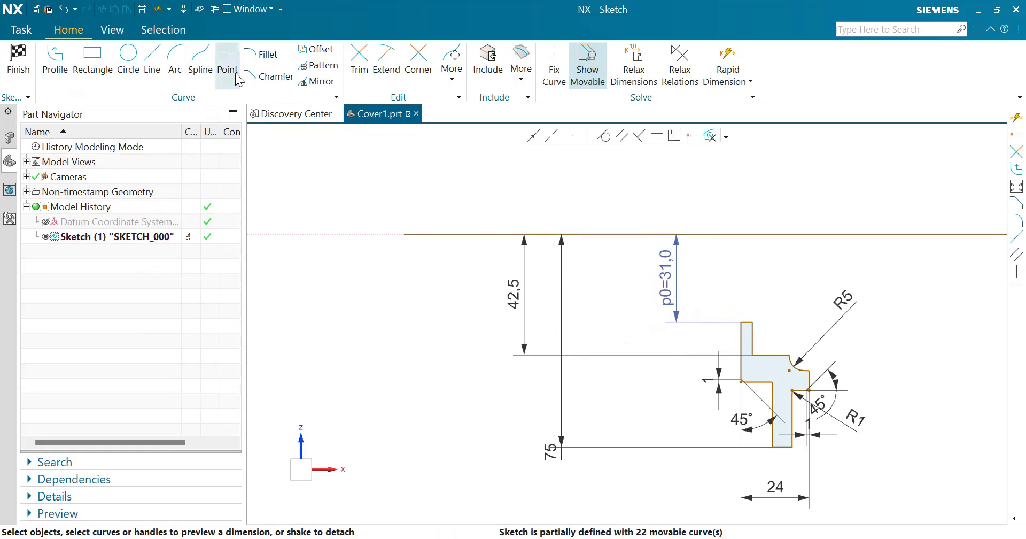
left_click(16, 57)
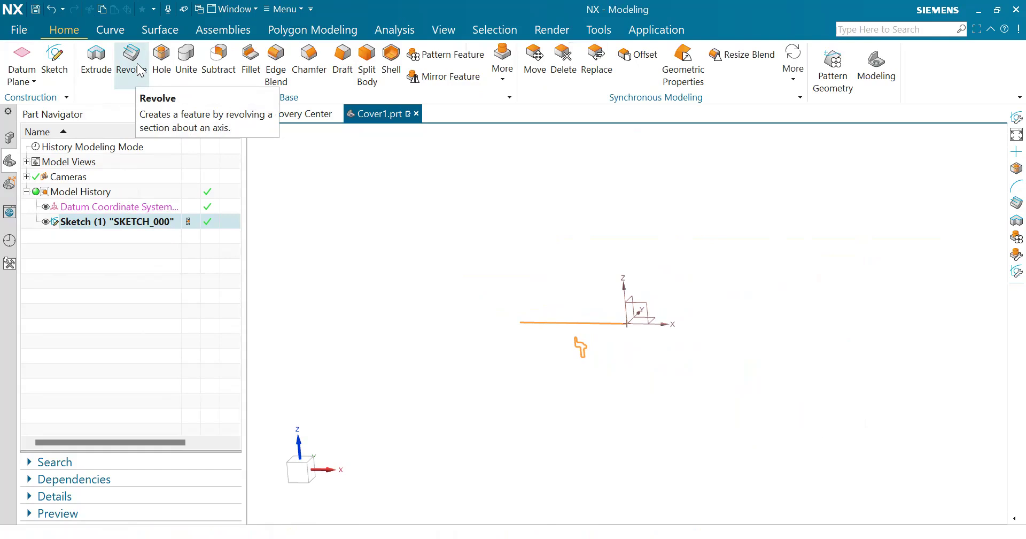
Start a Revolve, reset its preselected section and set the curve selection rule to Single Curve.
left_click(131, 63)
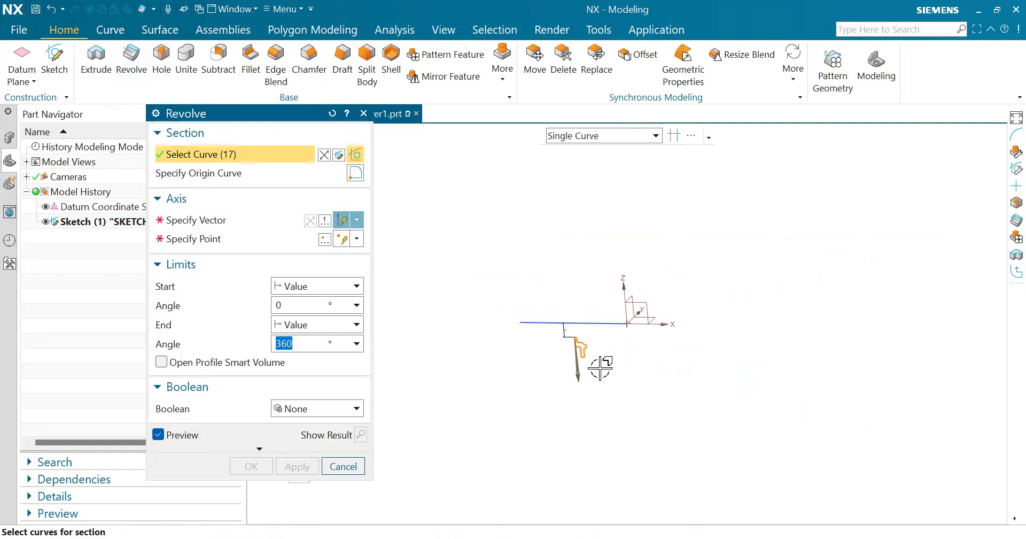
scroll(605, 353, "up", 4)
scroll(504, 301, "up", 2)
scroll(622, 415, "up", 3)
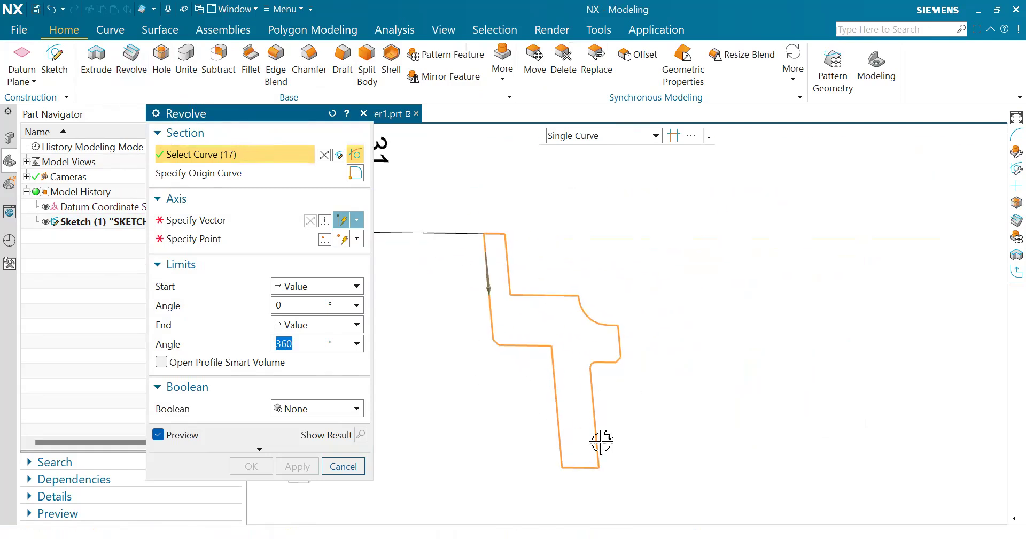
left_click(332, 113)
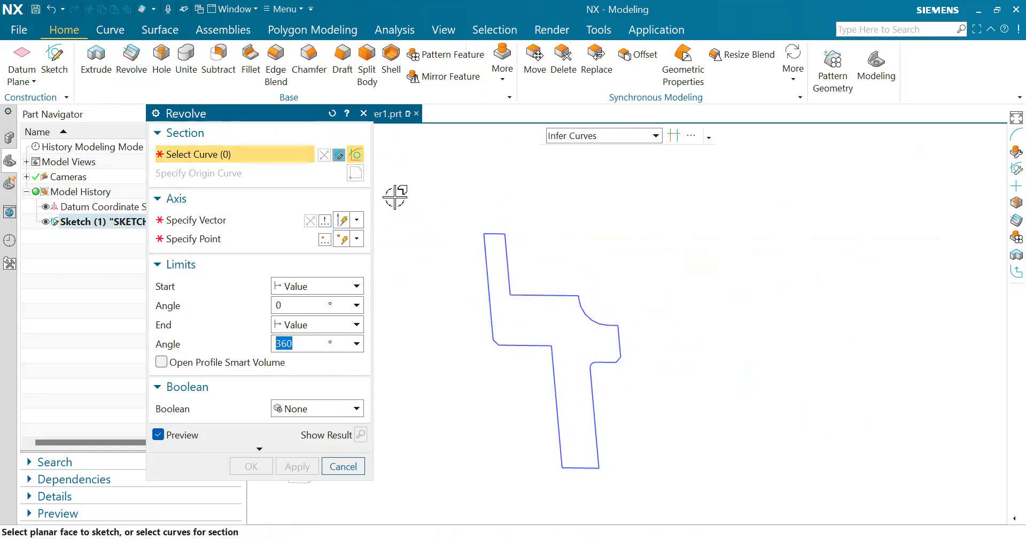
left_click(599, 136)
left_click(572, 168)
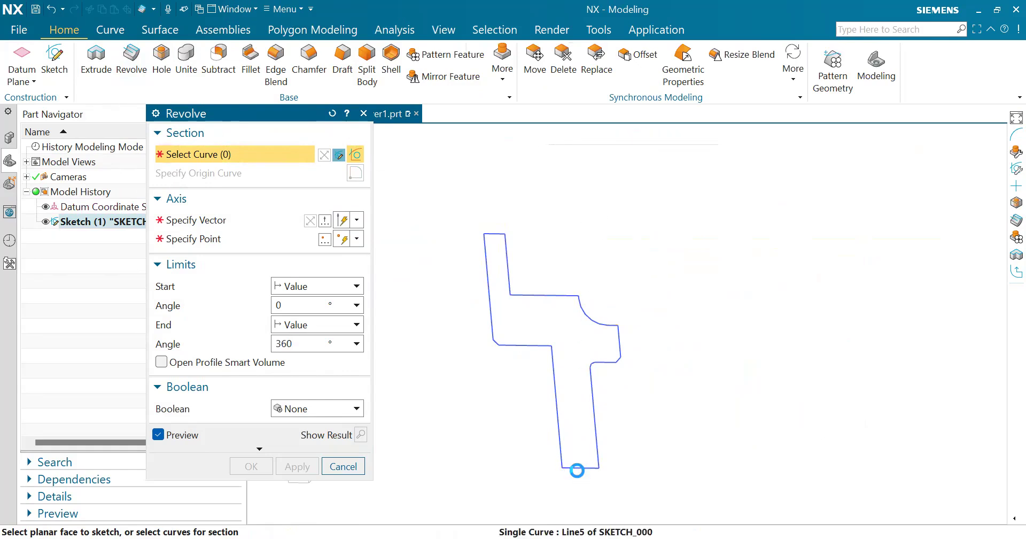
Select all curves of the closed cover profile, including its fillets and chamfers, as the revolve section, leaving out the axis line.
left_click(578, 467)
left_click(593, 409)
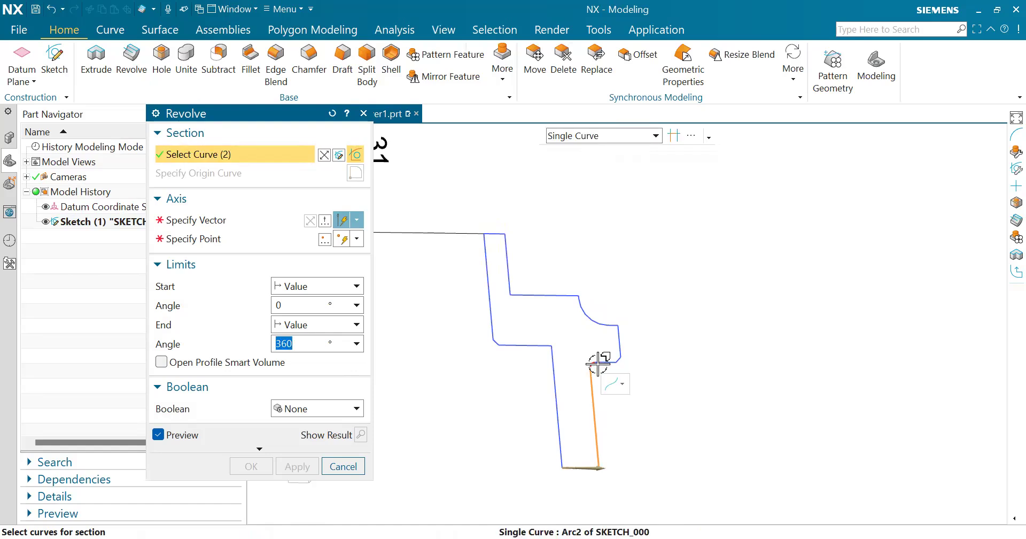
left_click(608, 327)
left_click(592, 318)
left_click(559, 294)
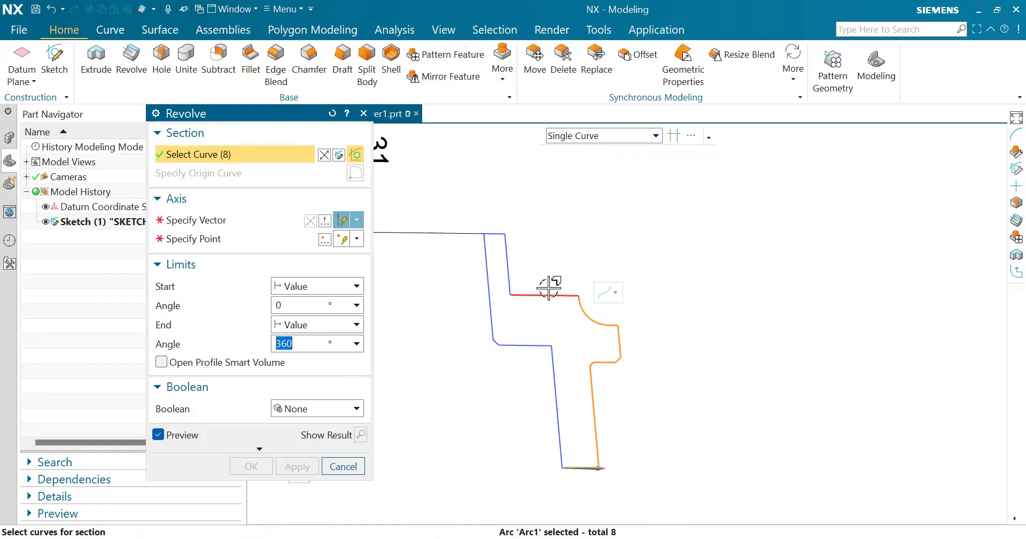
scroll(579, 302, "up", 3)
scroll(579, 302, "up", 2)
left_click(575, 281)
scroll(547, 300, "down", 3)
left_click(422, 201)
left_click(413, 303)
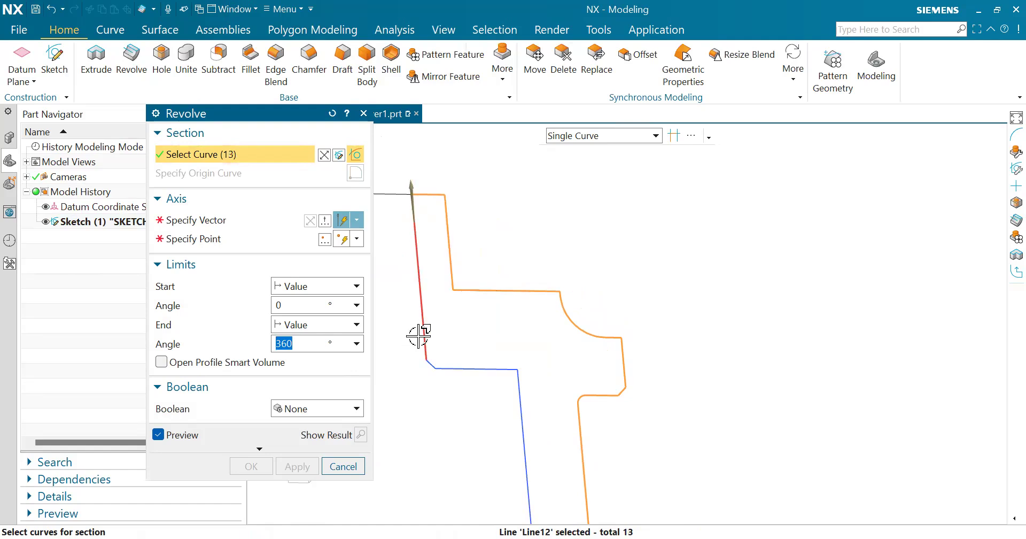
left_click(455, 370)
scroll(526, 423, "down", 3)
left_click(559, 483)
scroll(556, 397, "down", 4)
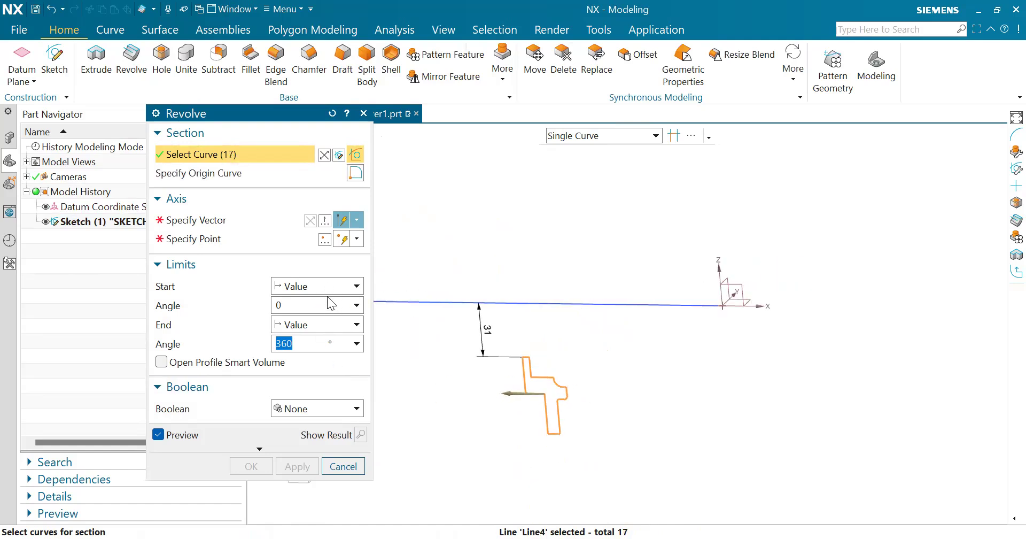
Set the revolve axis along the negative X direction through the datum origin, with a 360° end angle.
left_click(259, 219)
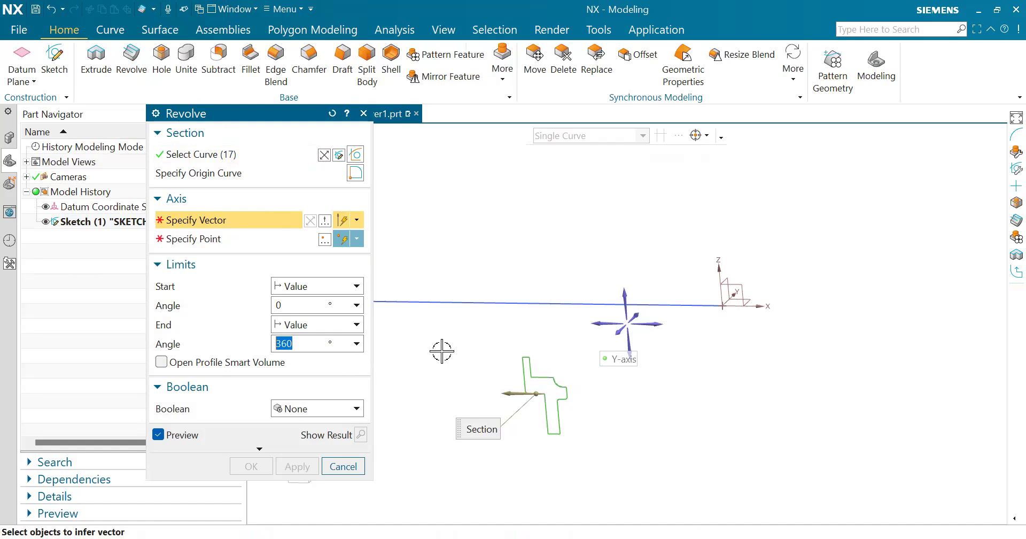
left_click(610, 324)
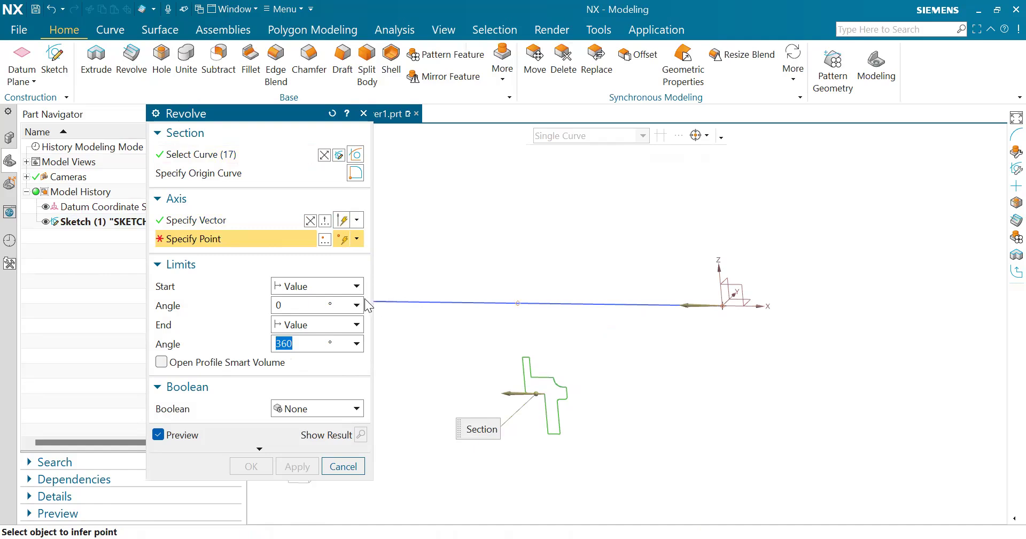
left_click(723, 305)
middle_click_drag(680, 335, 540, 430)
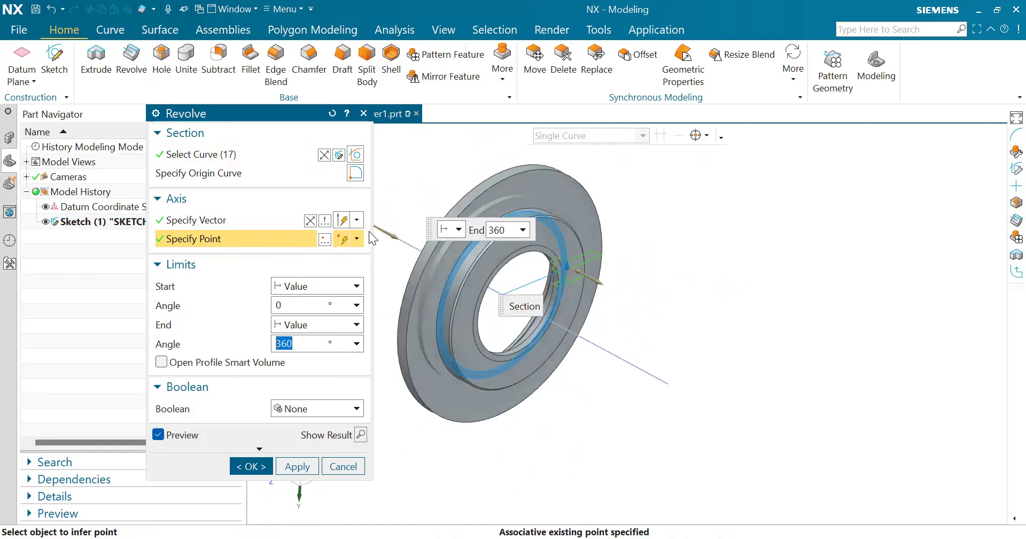
Try the Y and Z directions as the revolve axis vector, and return it to the X direction.
left_click(344, 220)
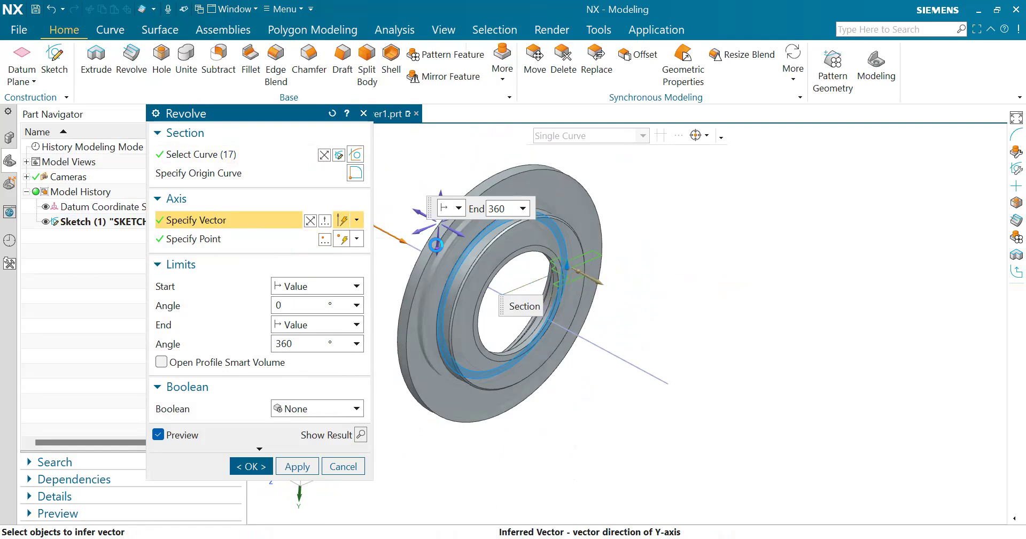
left_click(437, 245)
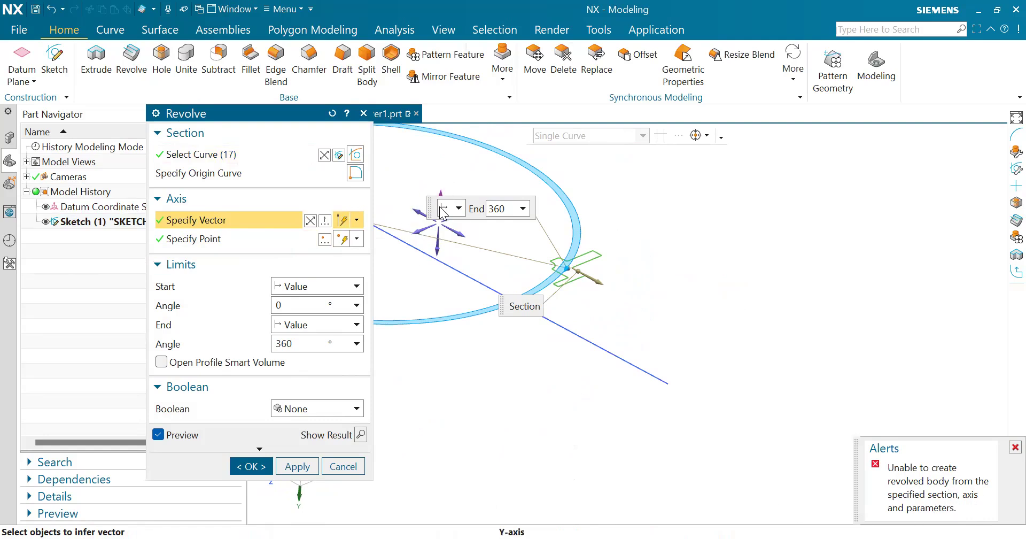
left_click(458, 235)
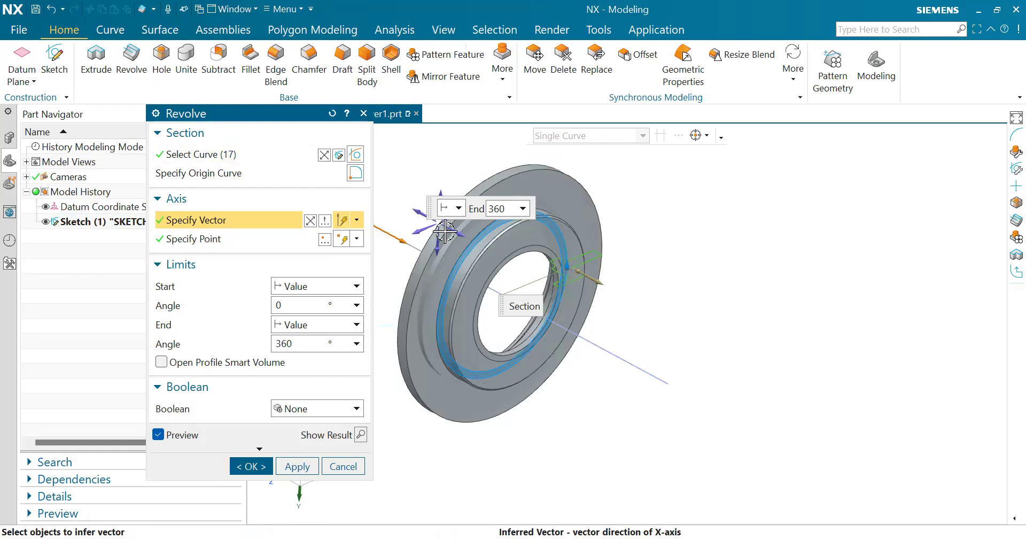
left_click(427, 231)
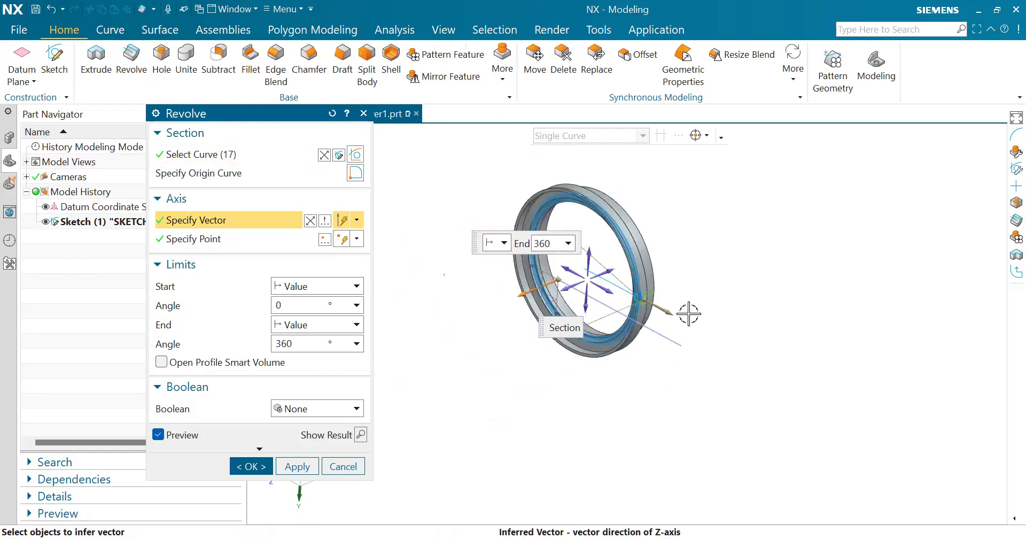
middle_click_drag(683, 210, 979, 187)
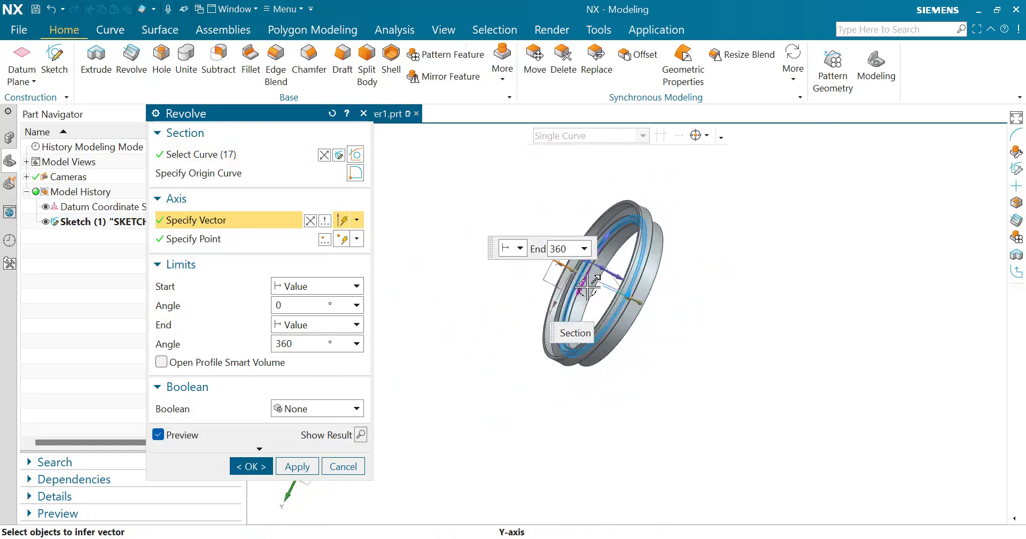
middle_click_drag(702, 309, 750, 205)
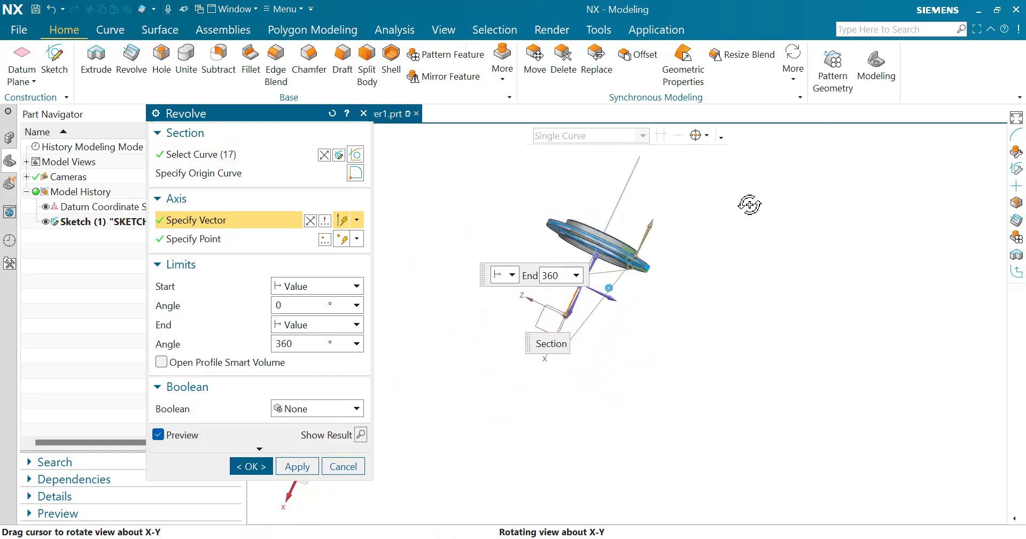
Apply the 360° revolve as a new body without a Boolean operation and leave the command.
left_click(297, 467)
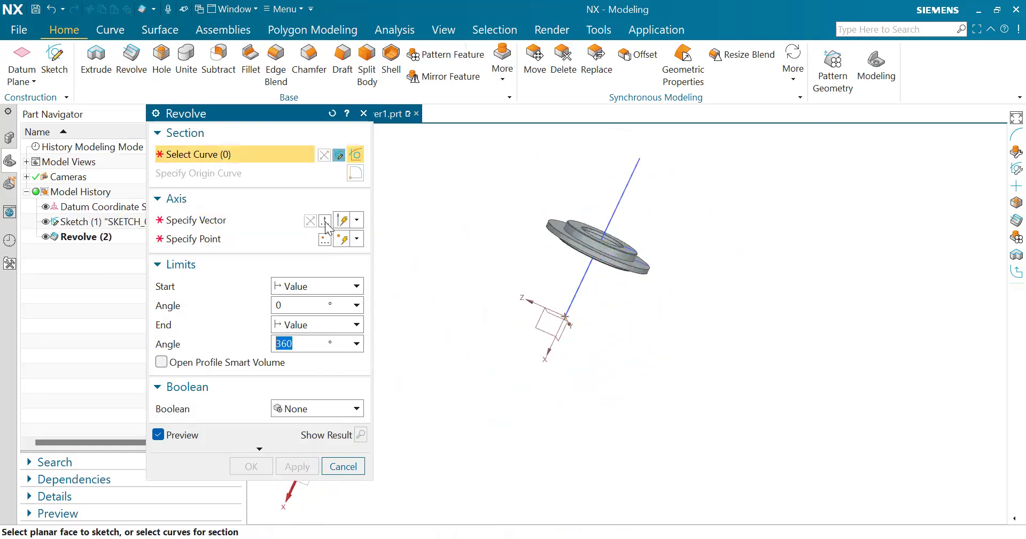
left_click(363, 112)
Inspect the revolved cover's flange, hub and bore from several viewing angles.
scroll(727, 332, "up", 2)
scroll(815, 202, "down", 4)
middle_click_drag(815, 202, 914, 465)
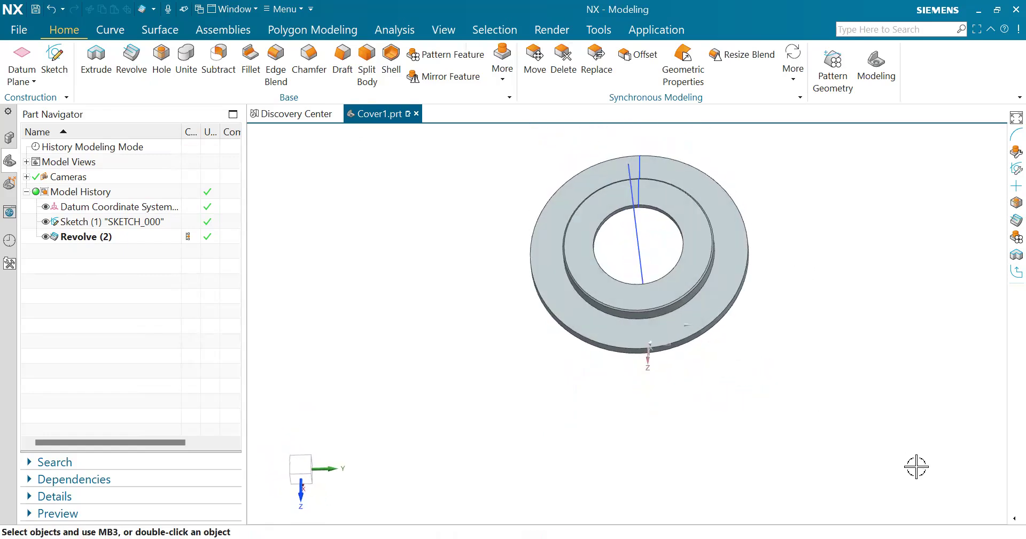
middle_click_drag(601, 430, 523, 161)
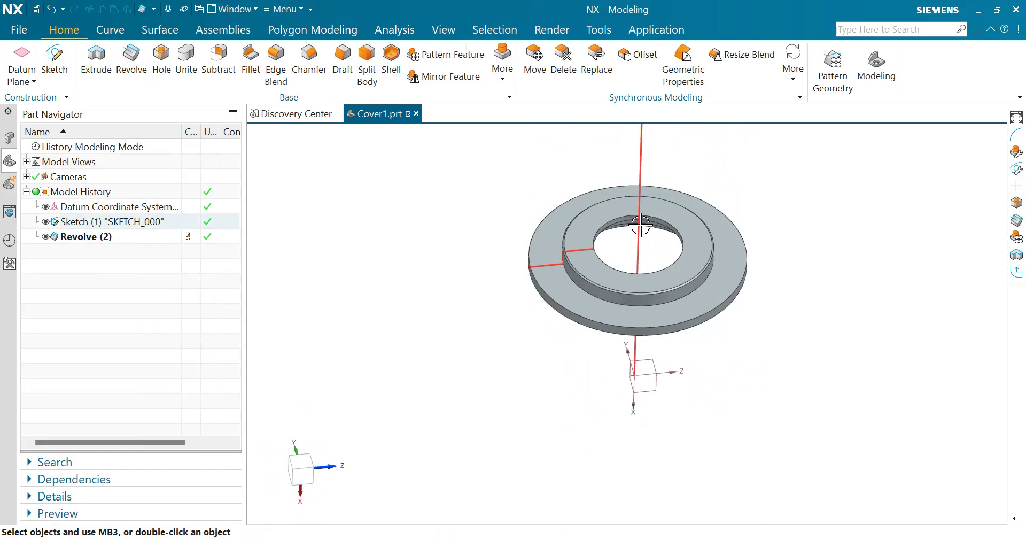
scroll(648, 223, "down", 2)
scroll(698, 242, "up", 2)
scroll(544, 218, "down", 2)
middle_click_drag(726, 240, 588, 230)
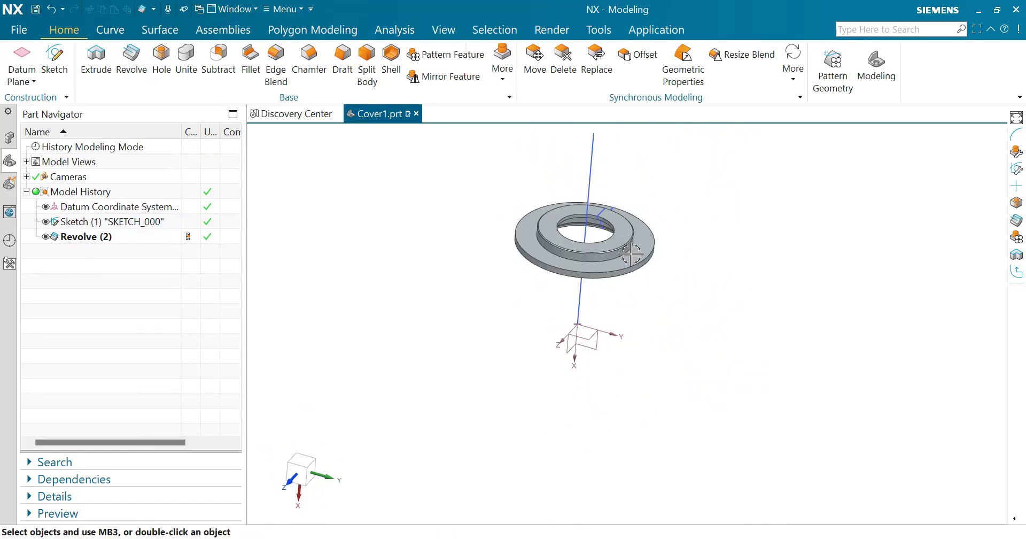
scroll(576, 214, "up", 3)
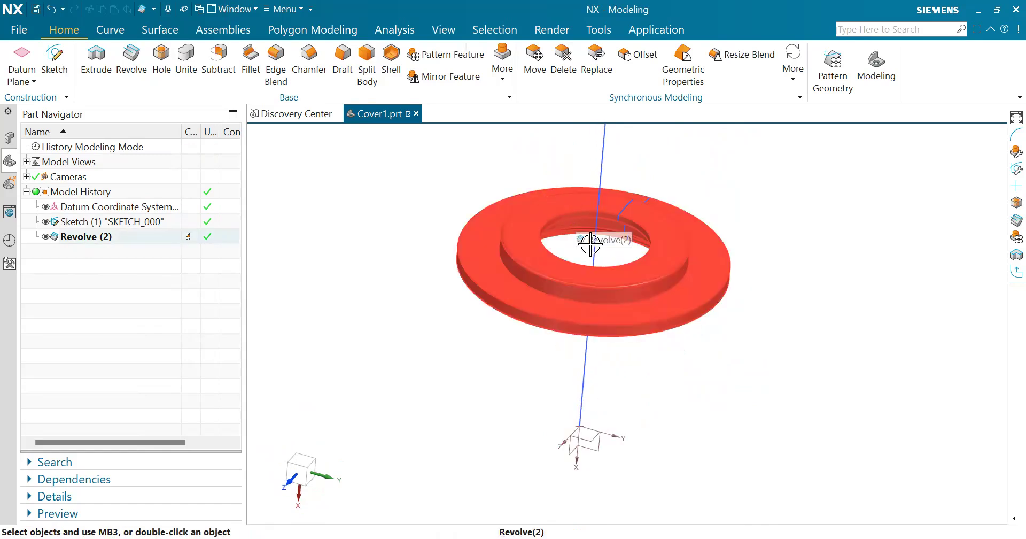